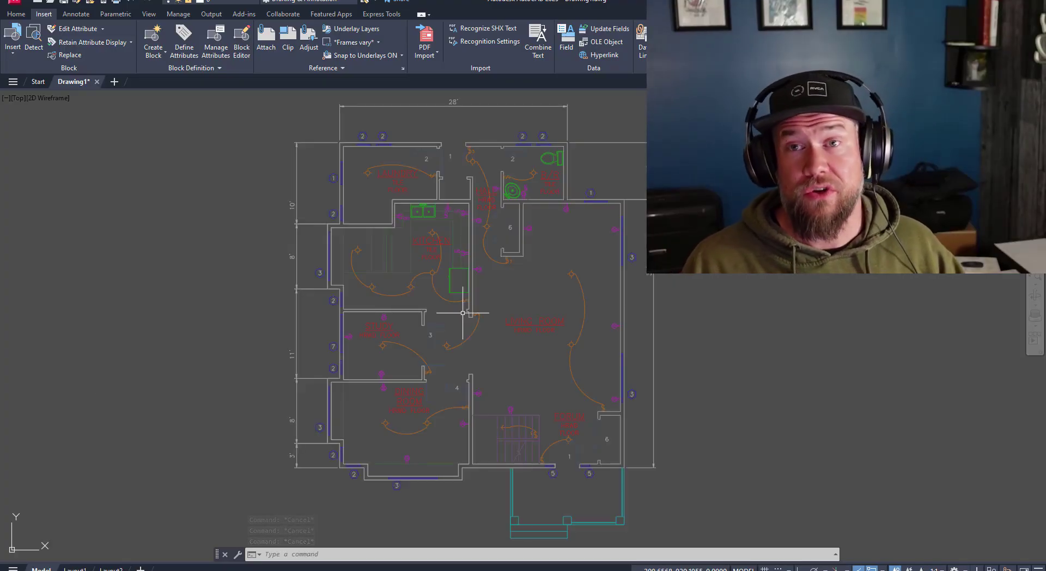
Window-select the floor plan xref to bring up its External Reference ribbon tools
{"action": "left_click", "coordinate": [601, 297]}
{"action": "key", "text": "Escape"}
{"action": "left_click", "coordinate": [599, 299]}
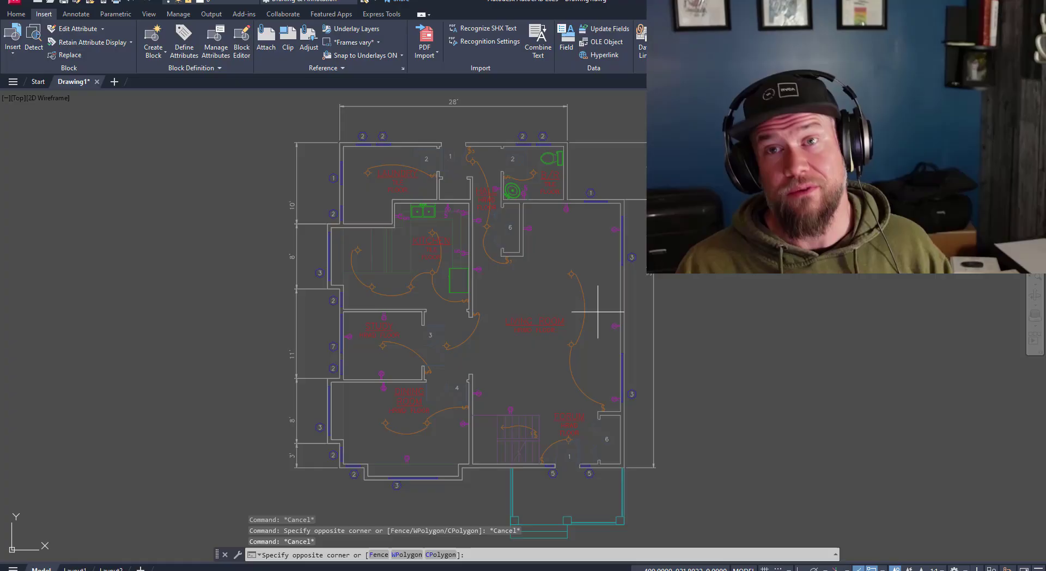
{"action": "left_click", "coordinate": [541, 284]}
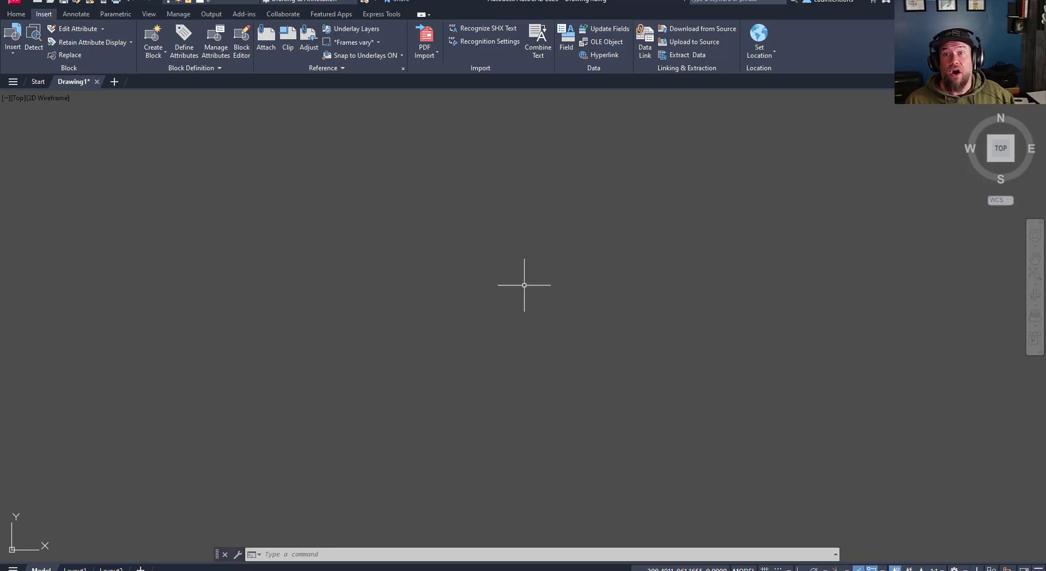
Cancel stray selections and pending commands, leaving Drawing1's model space empty of the floor plan
{"action": "left_click", "coordinate": [411, 241]}
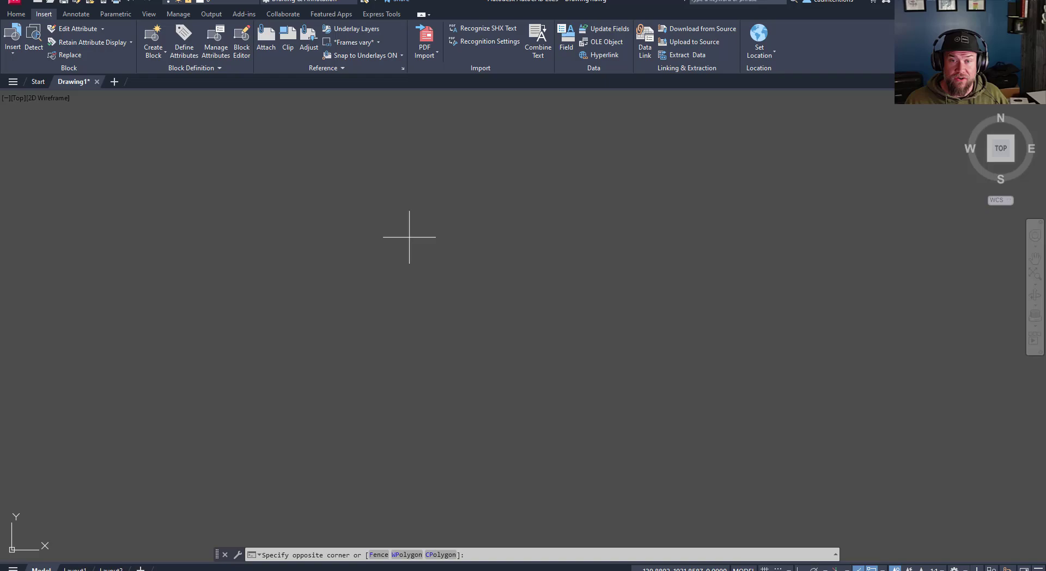
{"action": "key", "text": "Escape"}
{"action": "key", "text": "Escape"}
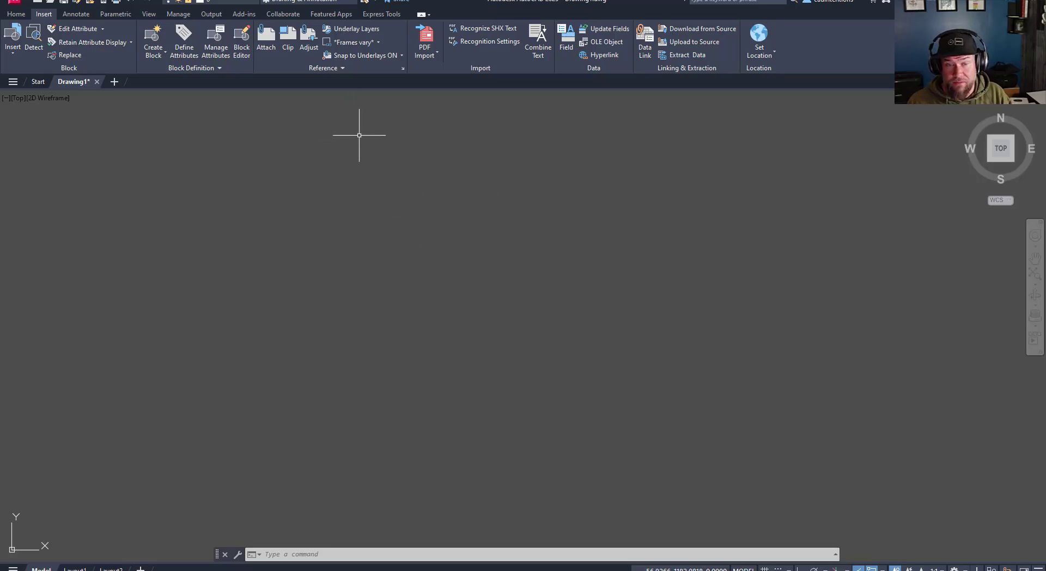
{"action": "key", "text": "Escape"}
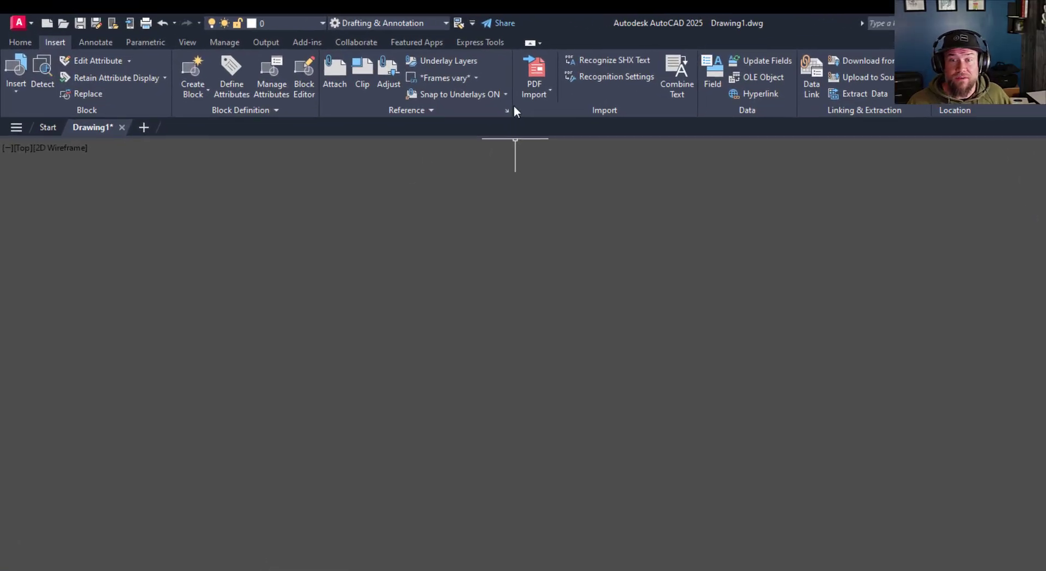
Open the External References palette, deselect Drawing1, and right-click the list for attach options
{"action": "left_click", "coordinate": [855, 252]}
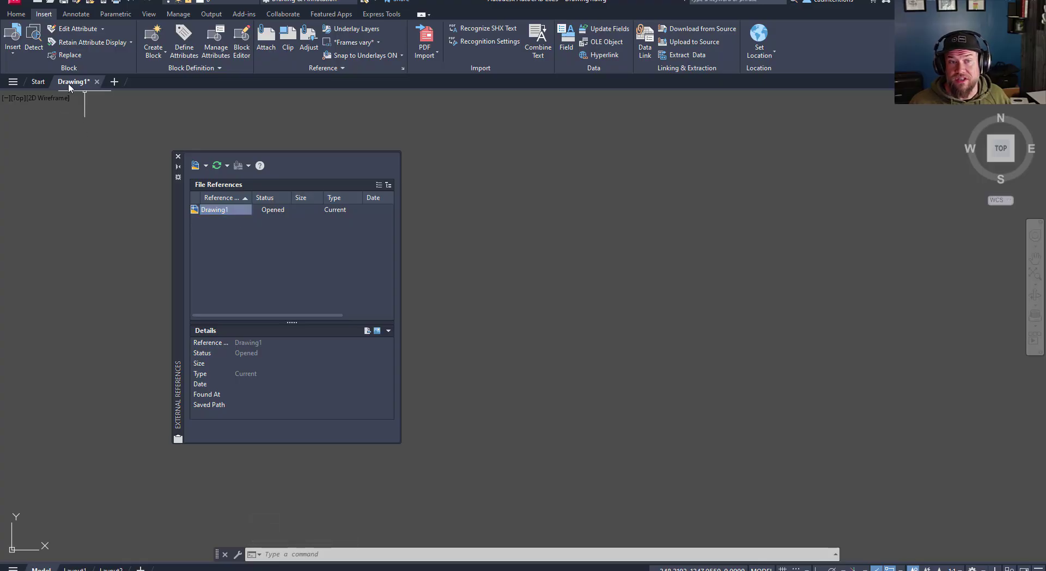
{"action": "left_click", "coordinate": [255, 241]}
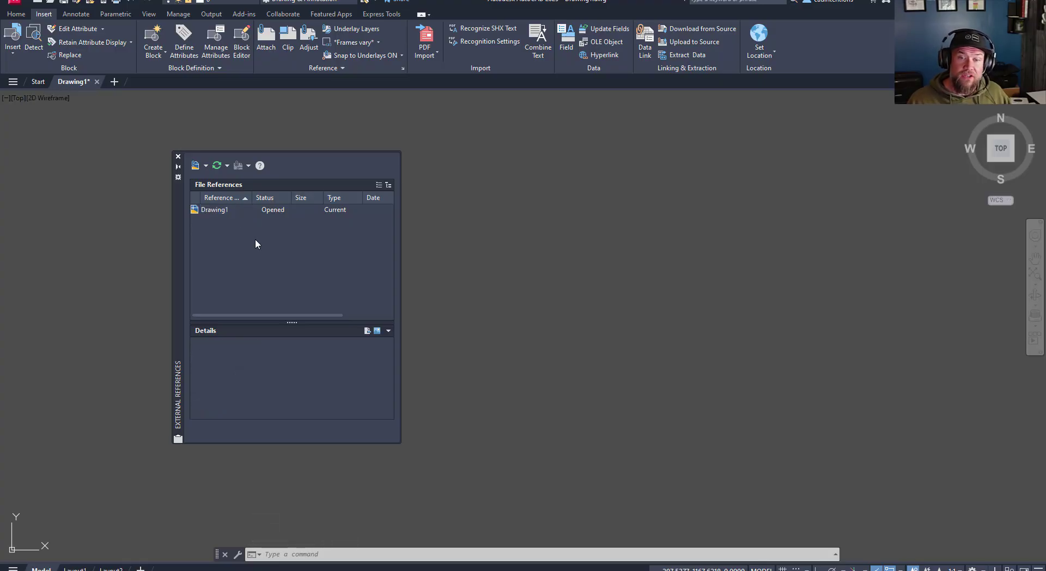
{"action": "right_click", "coordinate": [259, 256]}
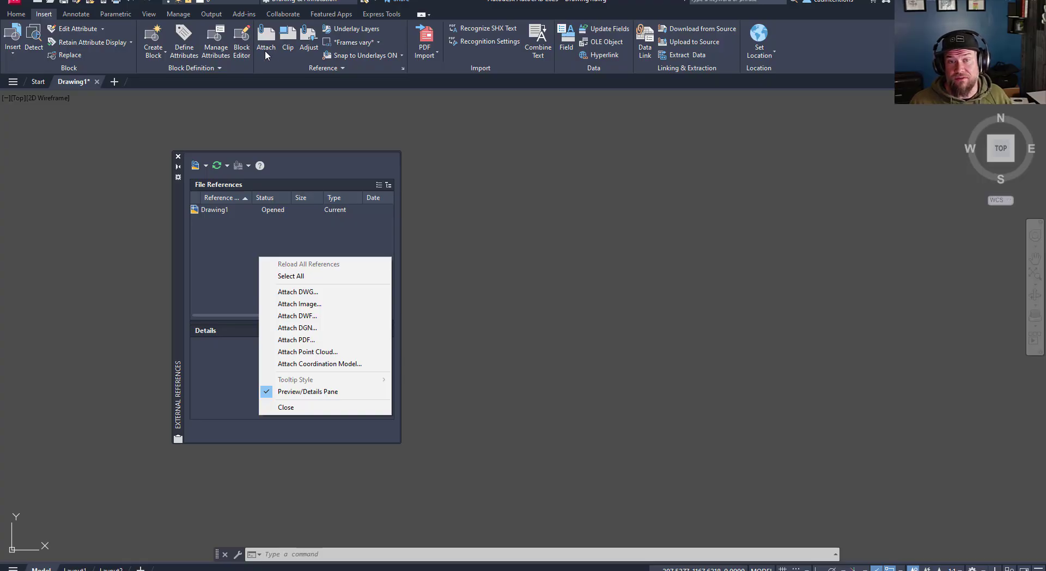
Choose Attach DWG and open floorplan.dwg from the DRAWINGS folder into the attach settings
{"action": "left_click", "coordinate": [300, 295]}
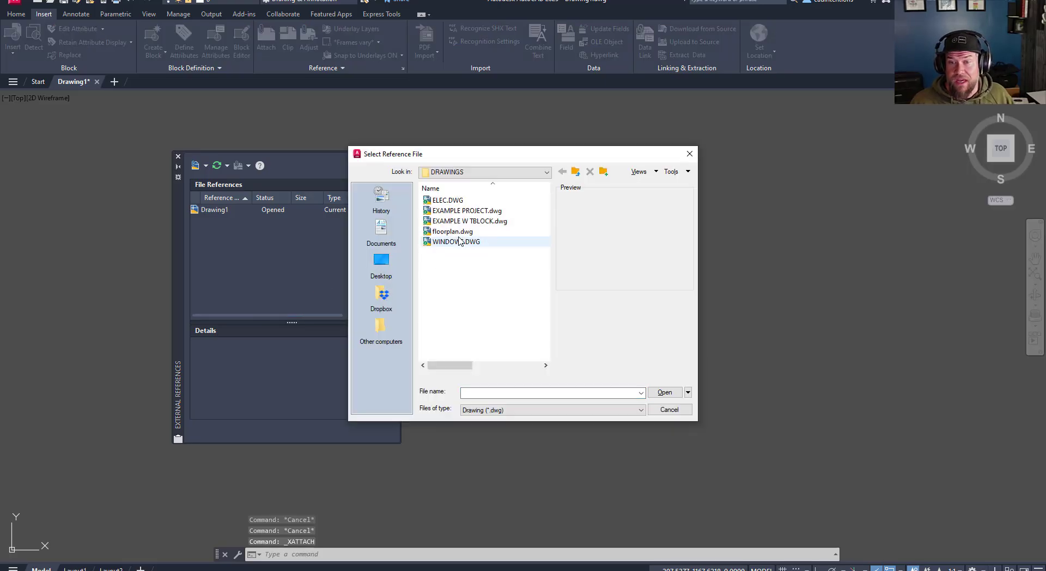
{"action": "left_click", "coordinate": [460, 232]}
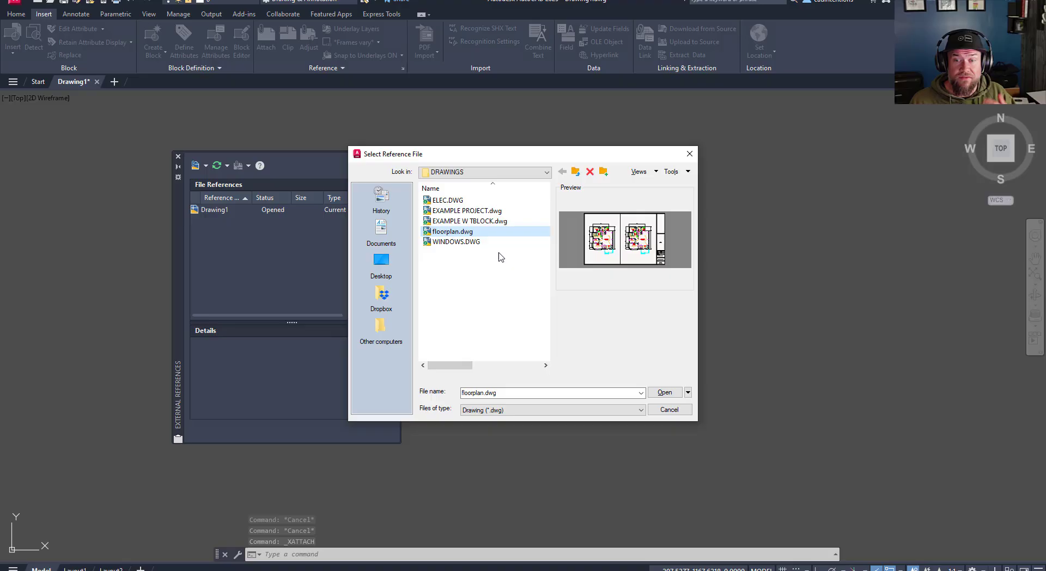
{"action": "left_click_drag", "start_coordinate": [501, 154], "coordinate": [437, 145]}
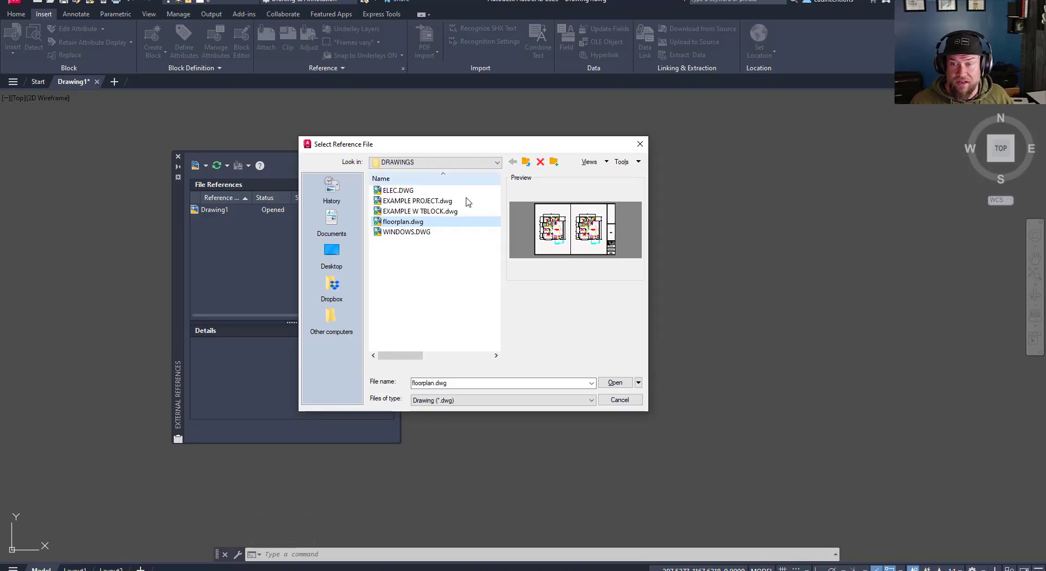
{"action": "left_click", "coordinate": [613, 384]}
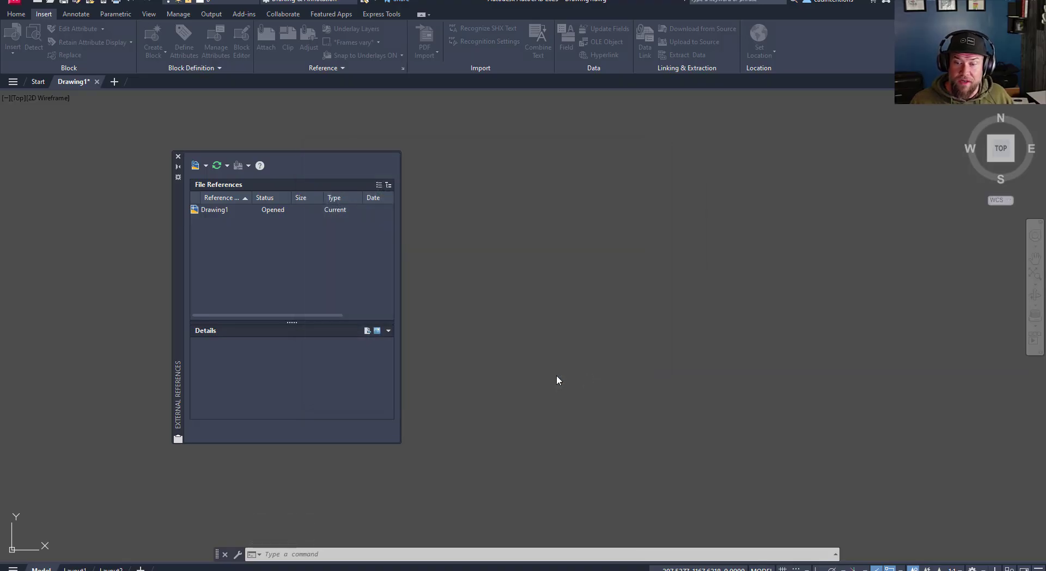
{"action": "left_click_drag", "start_coordinate": [474, 163], "coordinate": [264, 151]}
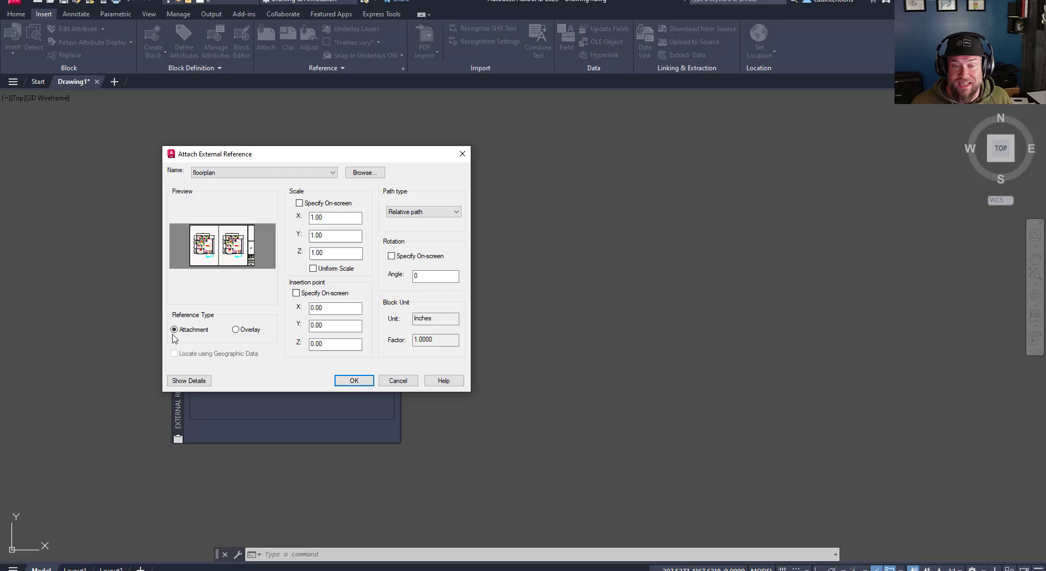
Set the floorplan reference type to Overlay instead of Attachment
{"action": "left_click", "coordinate": [236, 329]}
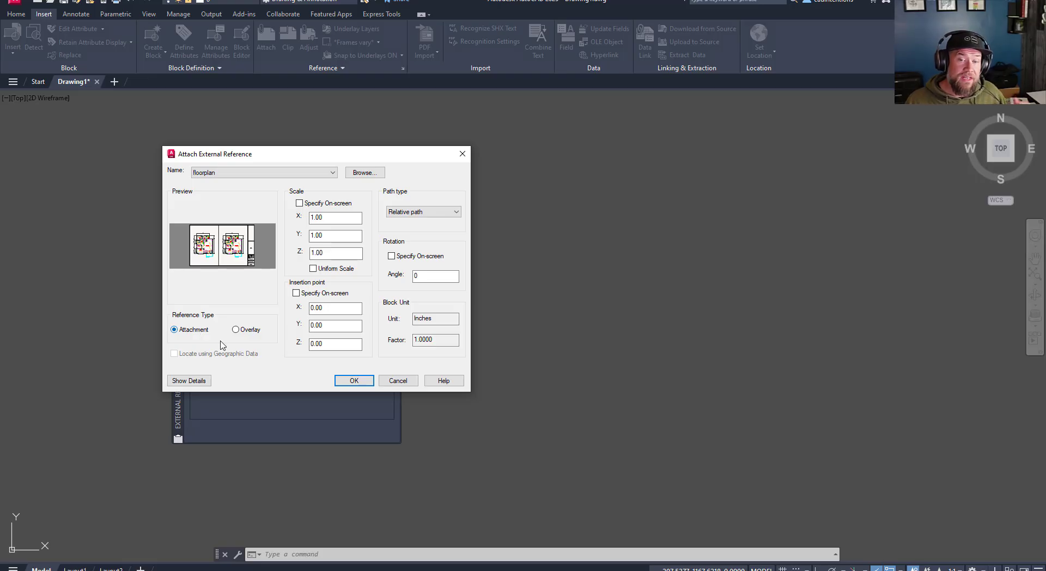
{"action": "left_click", "coordinate": [238, 328]}
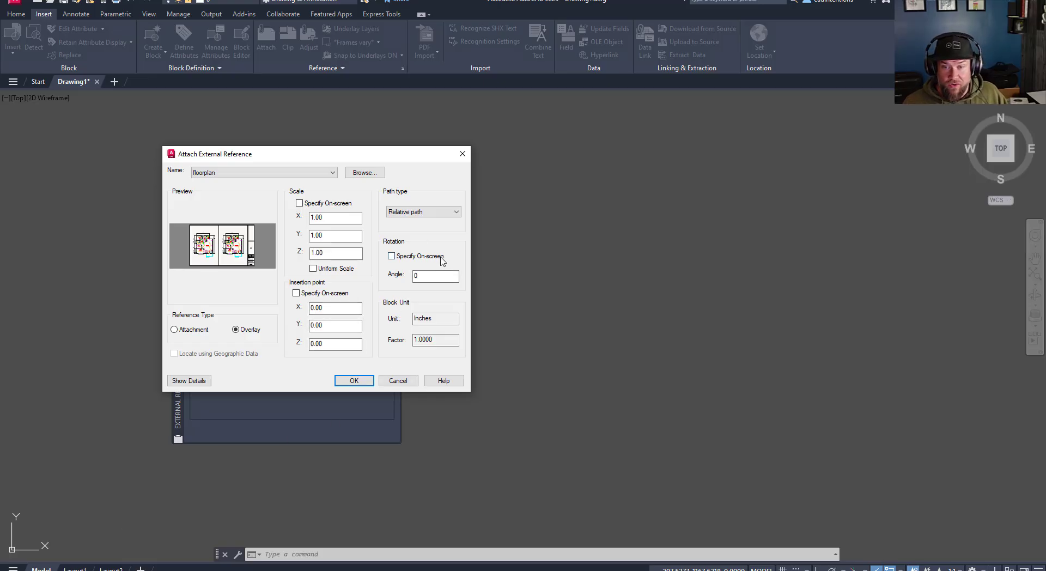
{"action": "left_click", "coordinate": [432, 215]}
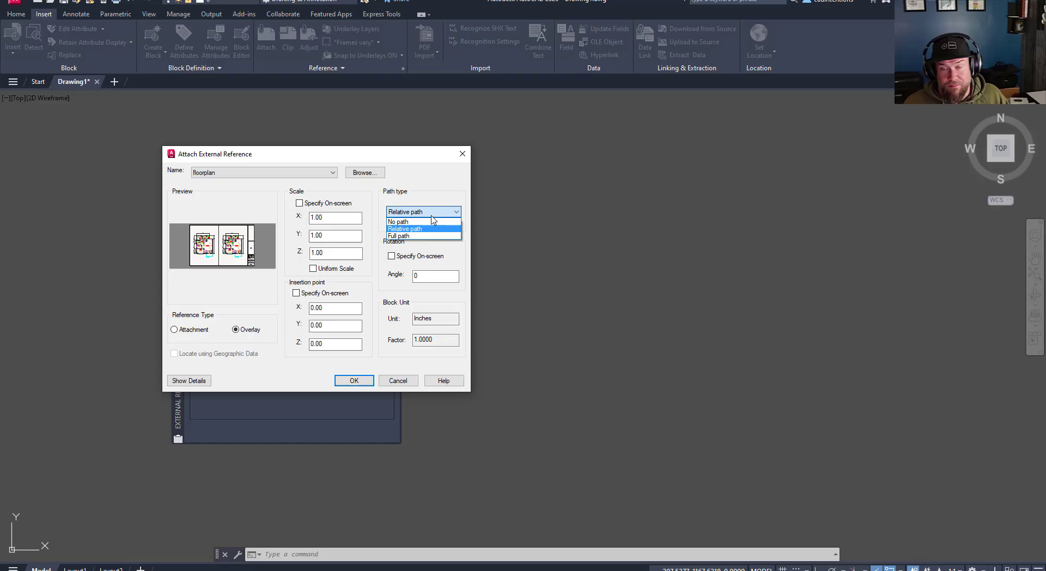
{"action": "left_click", "coordinate": [429, 184]}
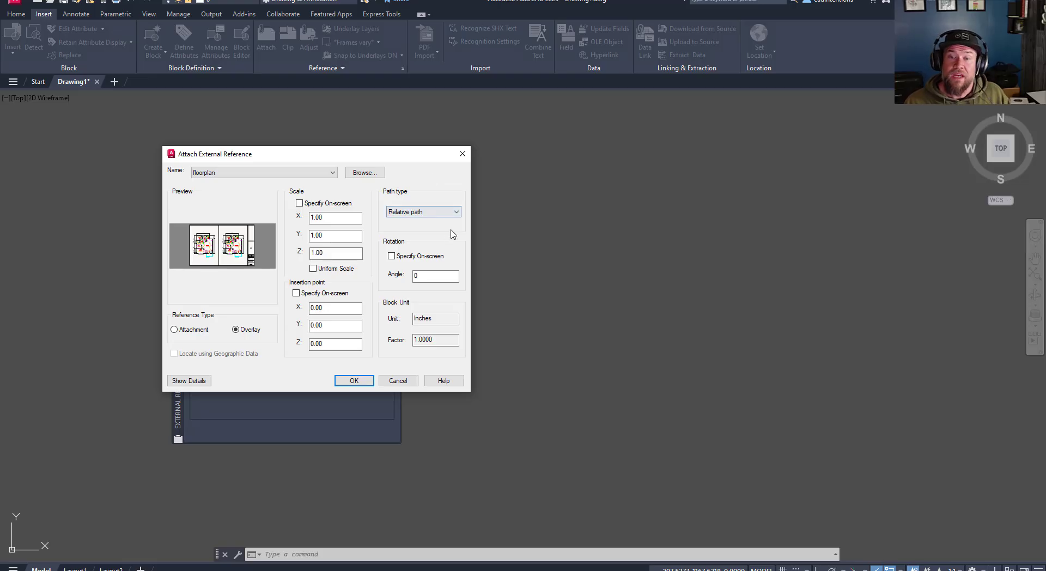
{"action": "left_click", "coordinate": [427, 217]}
{"action": "left_click", "coordinate": [434, 181]}
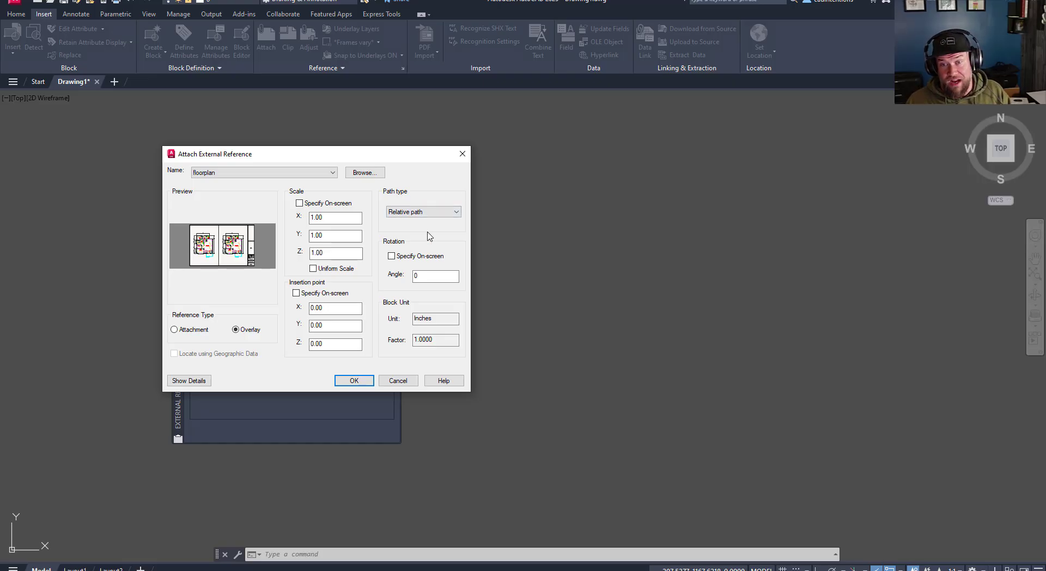
{"action": "left_click", "coordinate": [435, 211]}
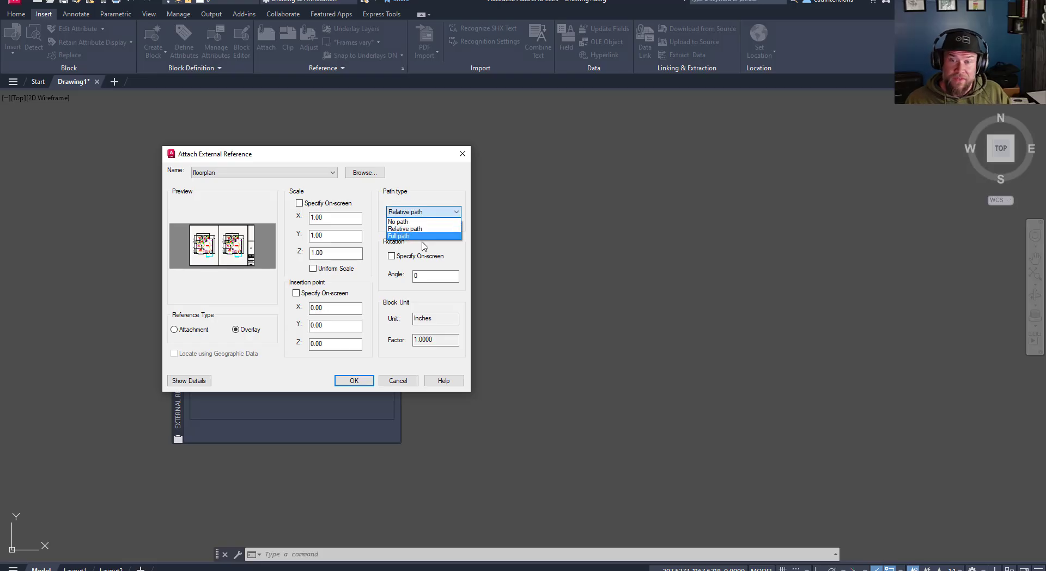
{"action": "left_click", "coordinate": [424, 249]}
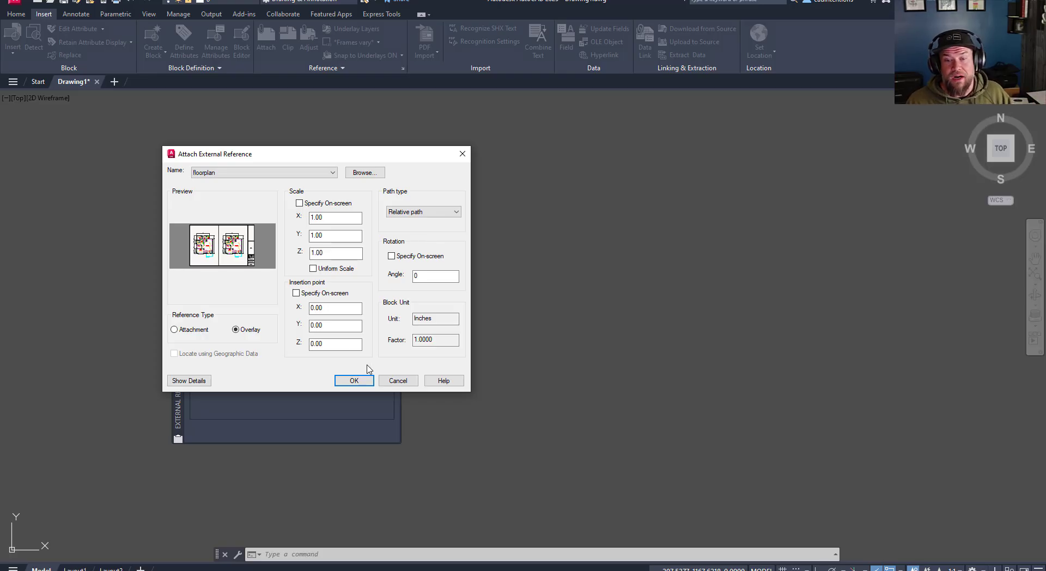
Insert floorplan as an overlay and pan the view to locate it
{"action": "left_click", "coordinate": [364, 380]}
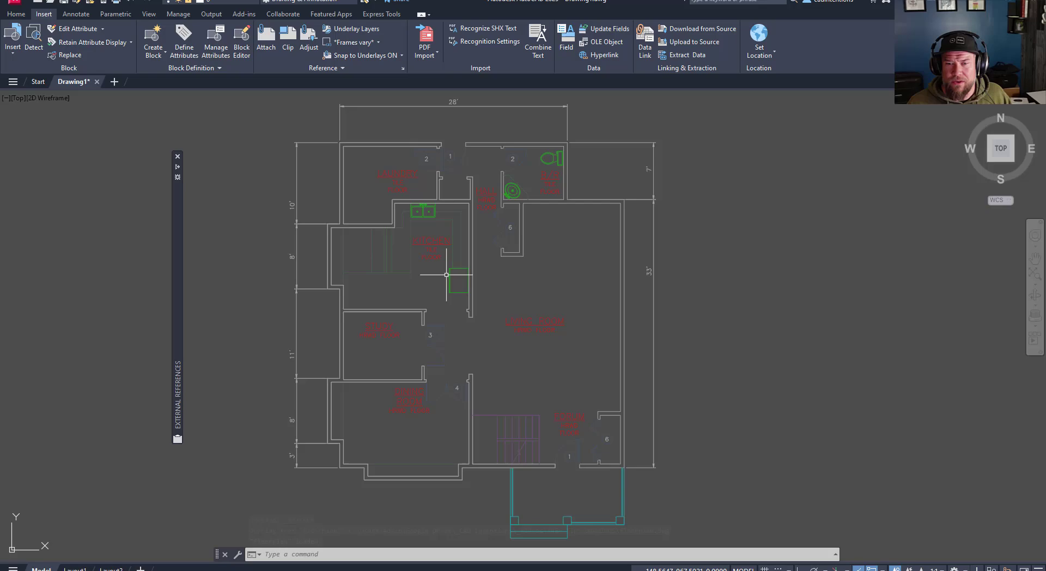
{"action": "key", "text": "Escape"}
{"action": "left_click", "coordinate": [557, 285]}
{"action": "key", "text": "Escape"}
{"action": "middle_click_drag", "start_coordinate": [595, 270], "coordinate": [579, 297]}
{"action": "scroll", "coordinate": [559, 273], "scroll_direction": "down", "scroll_amount": 4}
Window-select the floorplan xref and right-click it for its reference options
{"action": "left_click", "coordinate": [566, 300]}
{"action": "left_click", "coordinate": [523, 286]}
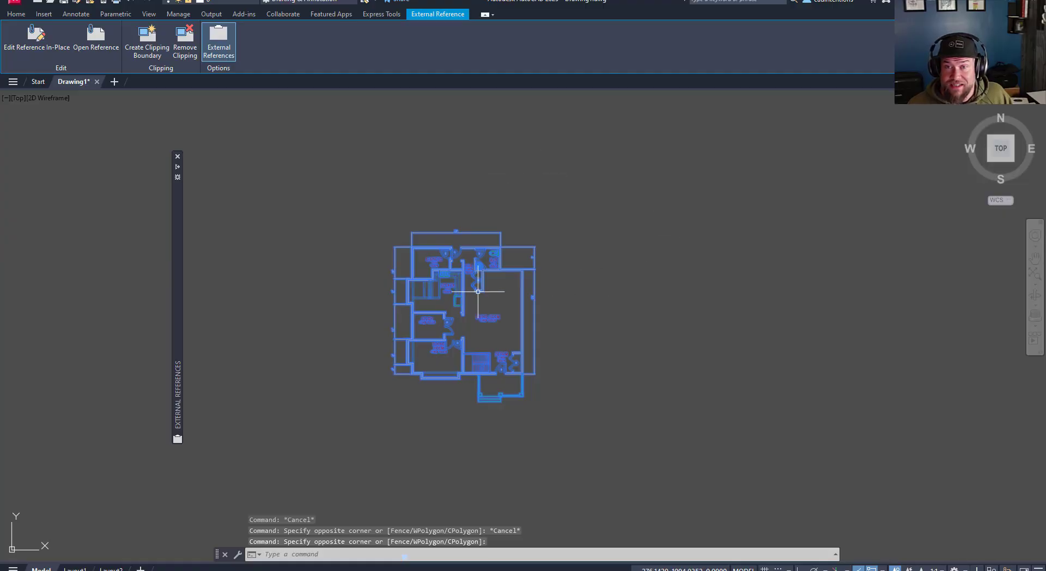
{"action": "scroll", "coordinate": [477, 295], "scroll_direction": "up", "scroll_amount": 2}
{"action": "middle_click_drag", "start_coordinate": [477, 307], "coordinate": [535, 297]}
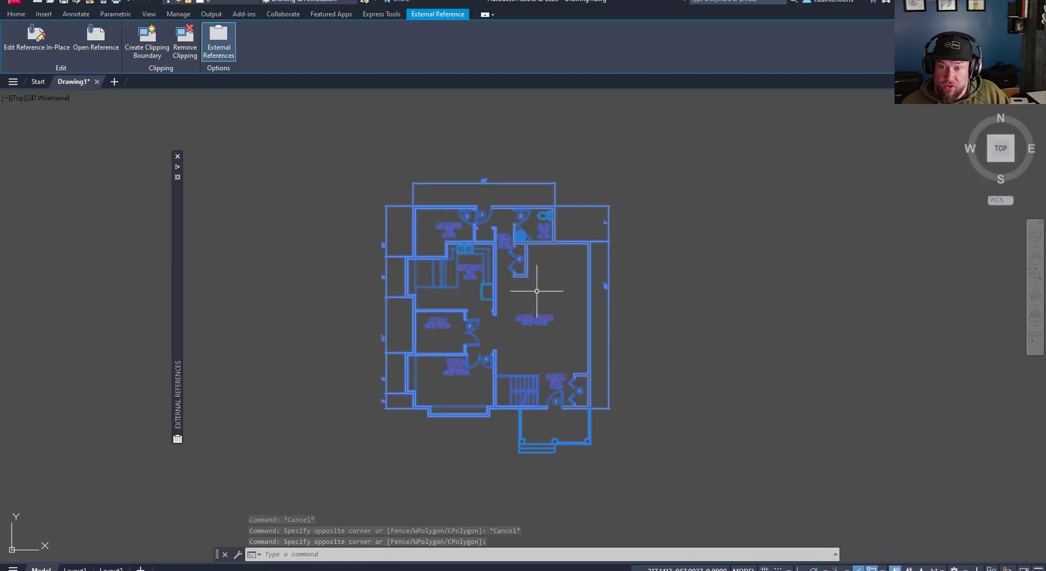
{"action": "key", "text": "Escape"}
{"action": "key", "text": "Escape"}
{"action": "key", "text": "Escape"}
{"action": "left_click", "coordinate": [507, 299]}
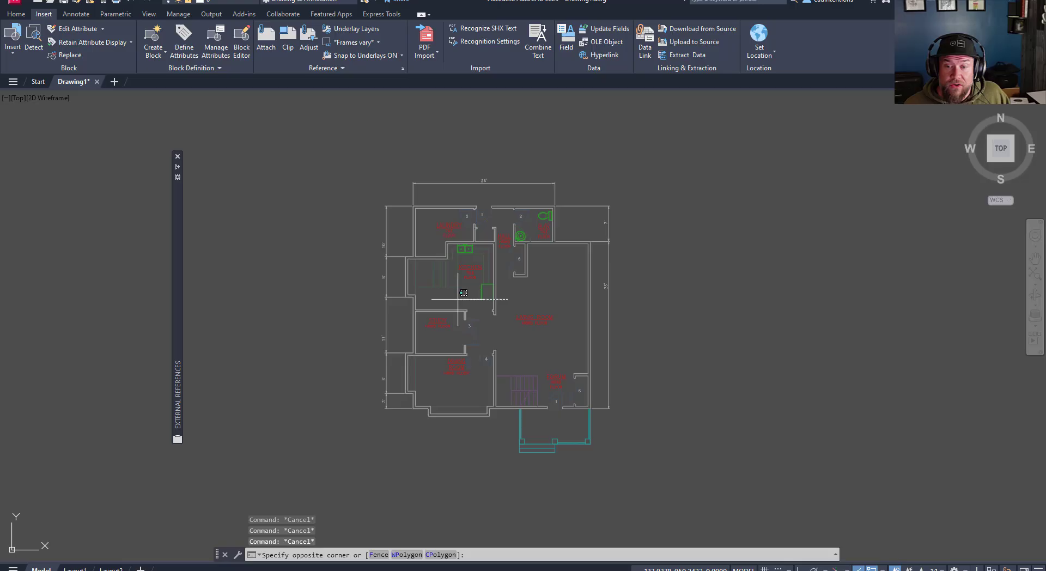
{"action": "left_click", "coordinate": [456, 299]}
{"action": "right_click", "coordinate": [461, 292]}
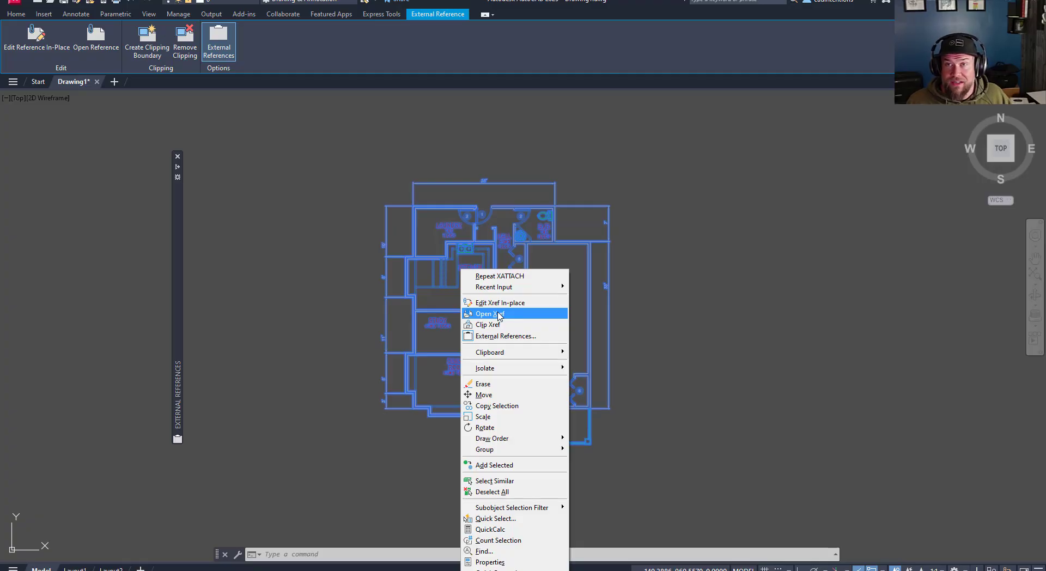
Open the floorplan xref, erase the STUDY and LIVING ROOM labels, save, and close it
{"action": "left_click", "coordinate": [498, 314]}
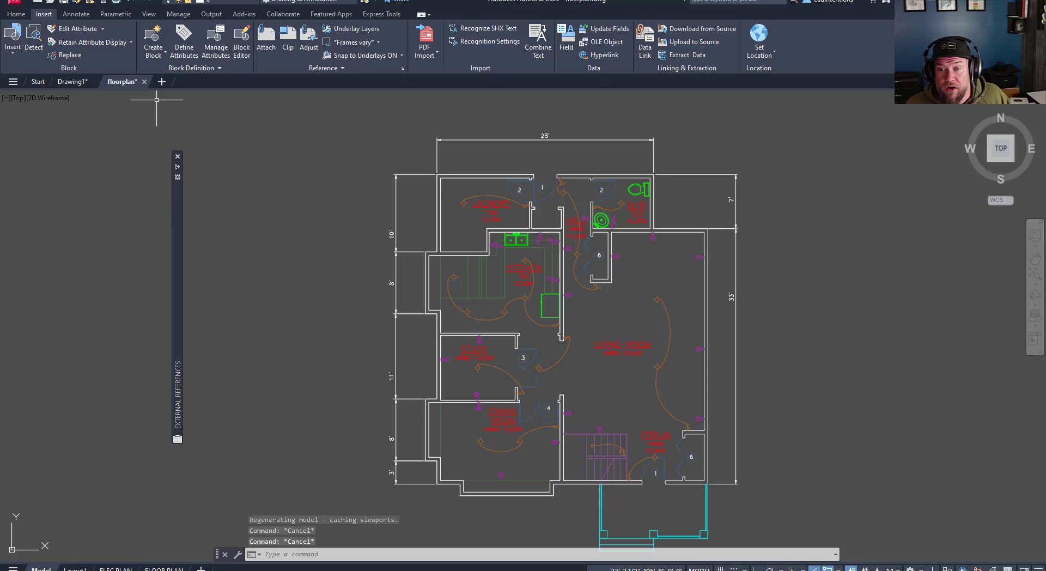
{"action": "key", "text": "Escape"}
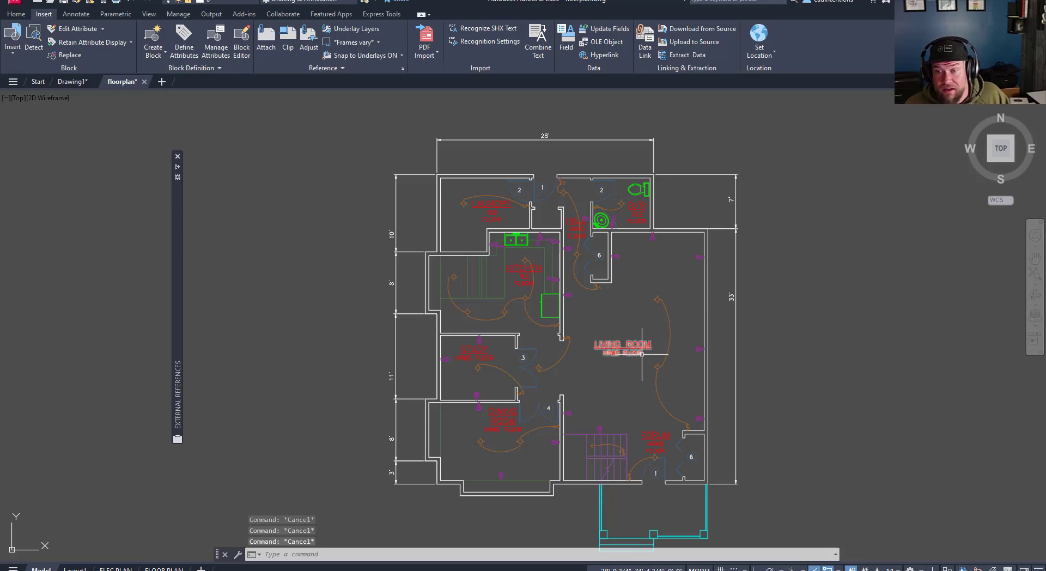
{"action": "left_click", "coordinate": [635, 366]}
{"action": "left_click", "coordinate": [458, 359]}
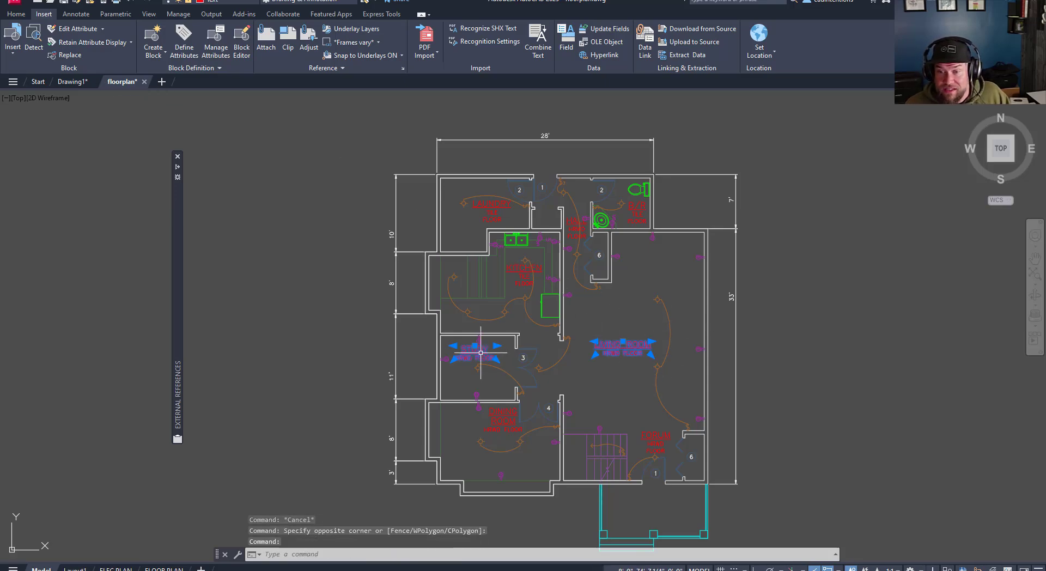
{"action": "key", "text": "Delete"}
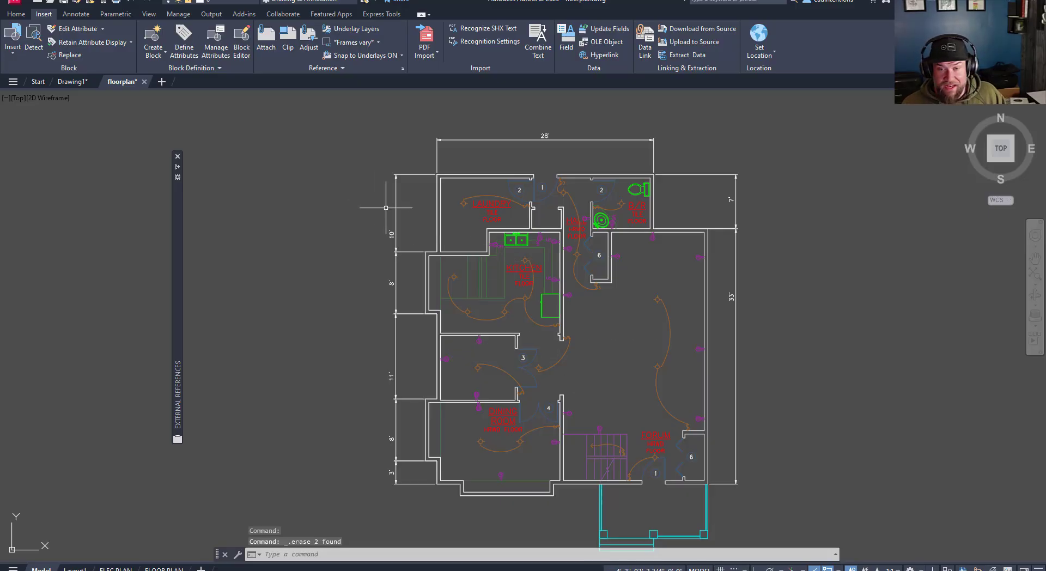
{"action": "key", "text": "ctrl+s"}
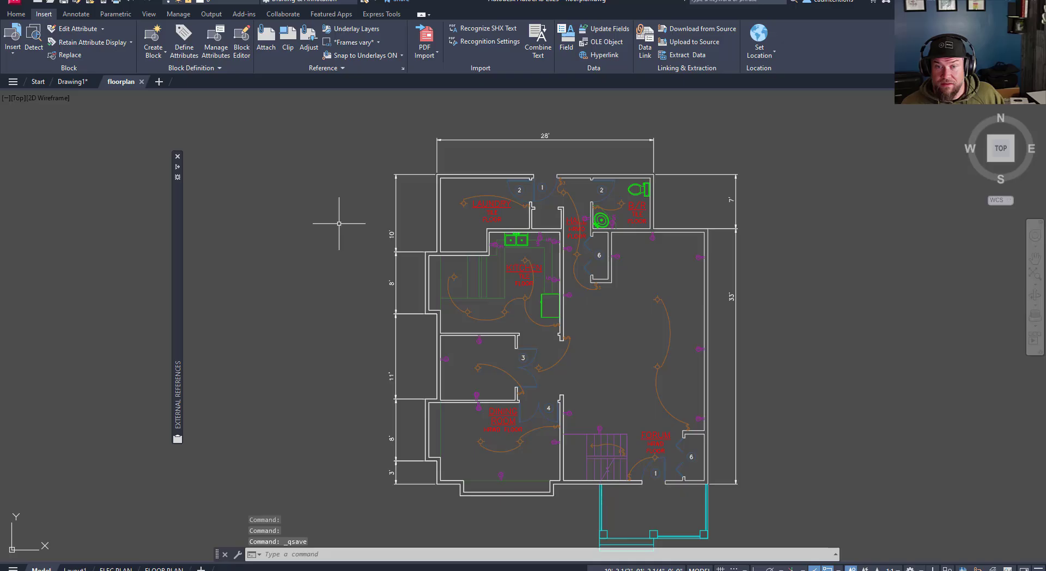
{"action": "left_click", "coordinate": [142, 81]}
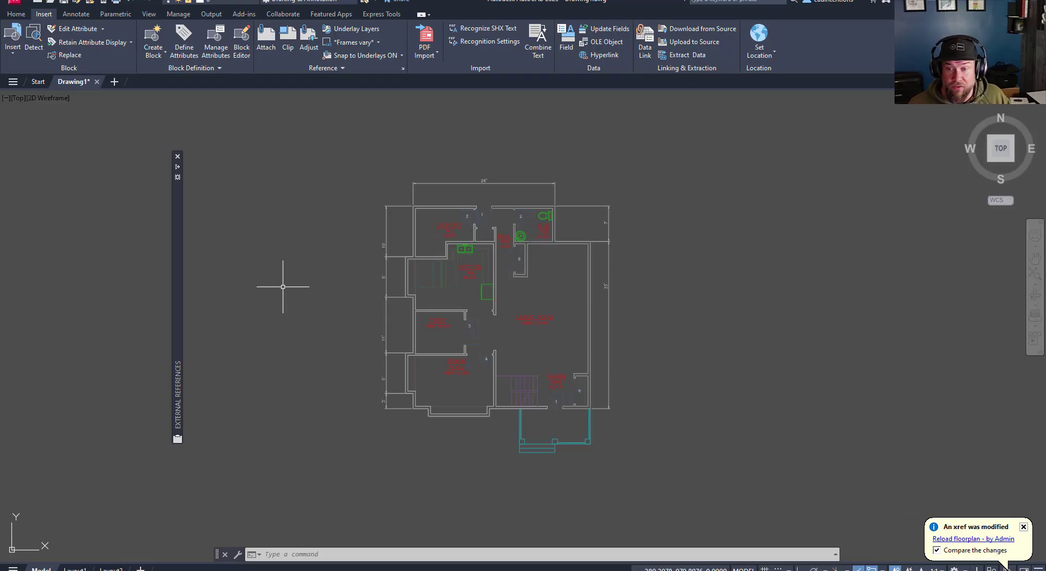
Reload the floorplan xref from the External References palette and dismiss the proxy graphics notice
{"action": "mouse_move", "coordinate": [174, 321]}
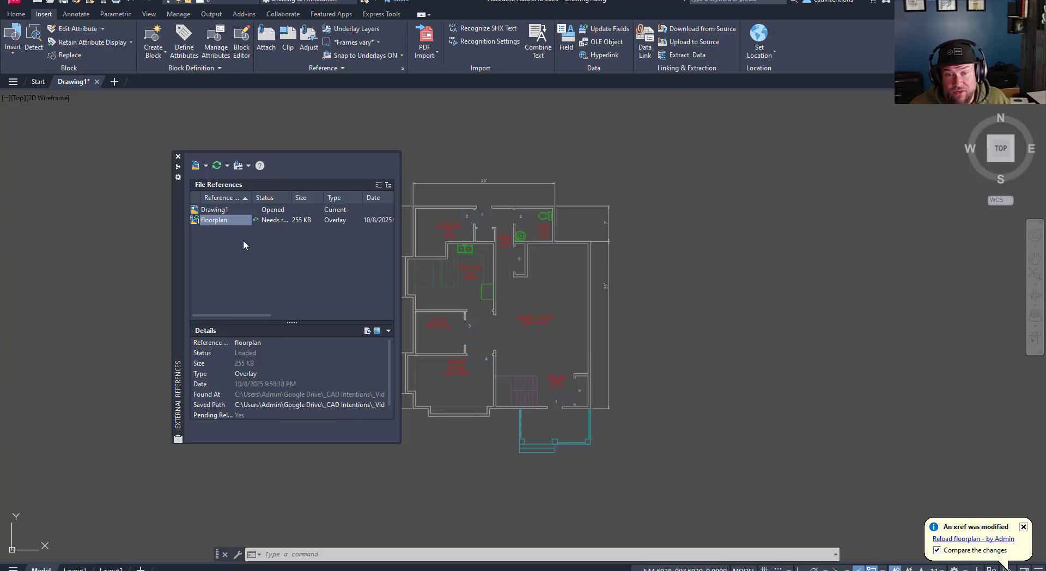
{"action": "left_click", "coordinate": [272, 221]}
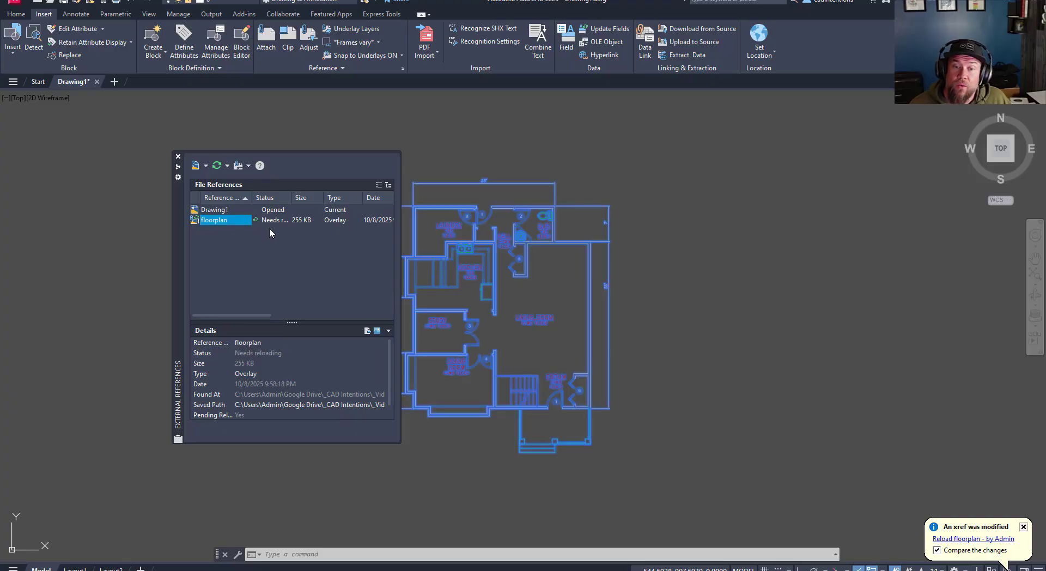
{"action": "right_click", "coordinate": [217, 223]}
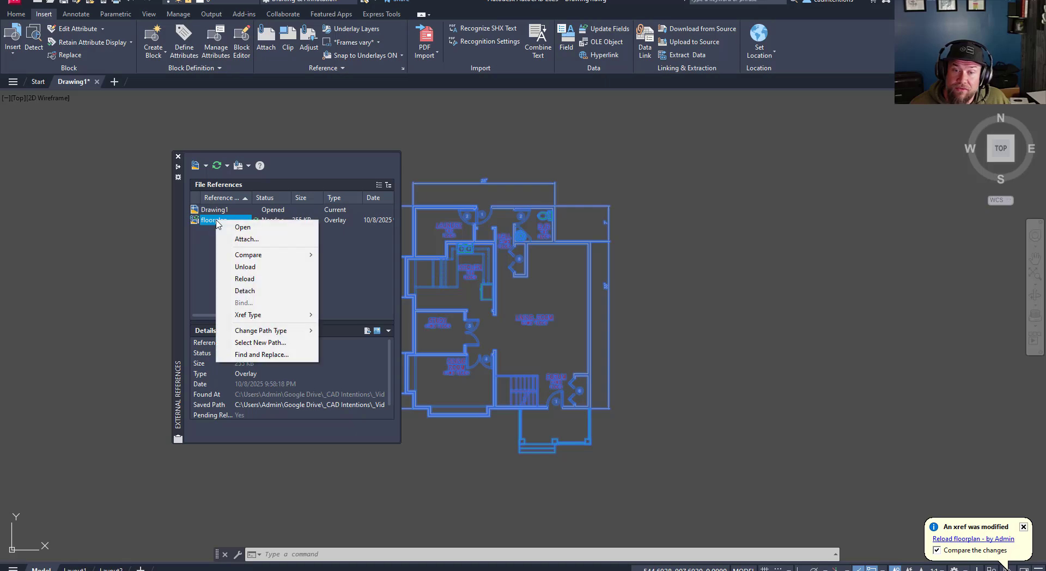
{"action": "left_click", "coordinate": [240, 280]}
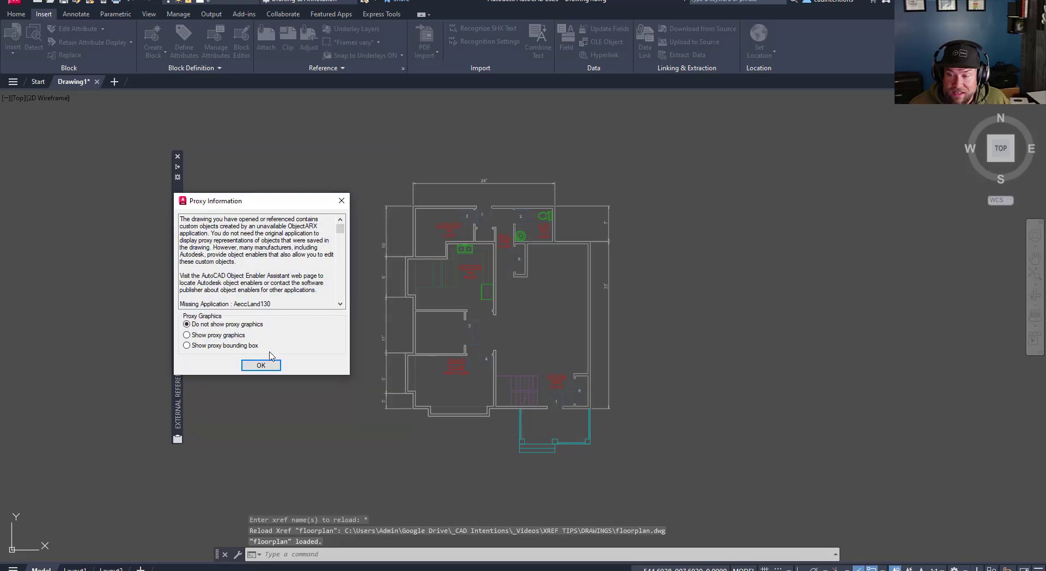
{"action": "left_click", "coordinate": [260, 363]}
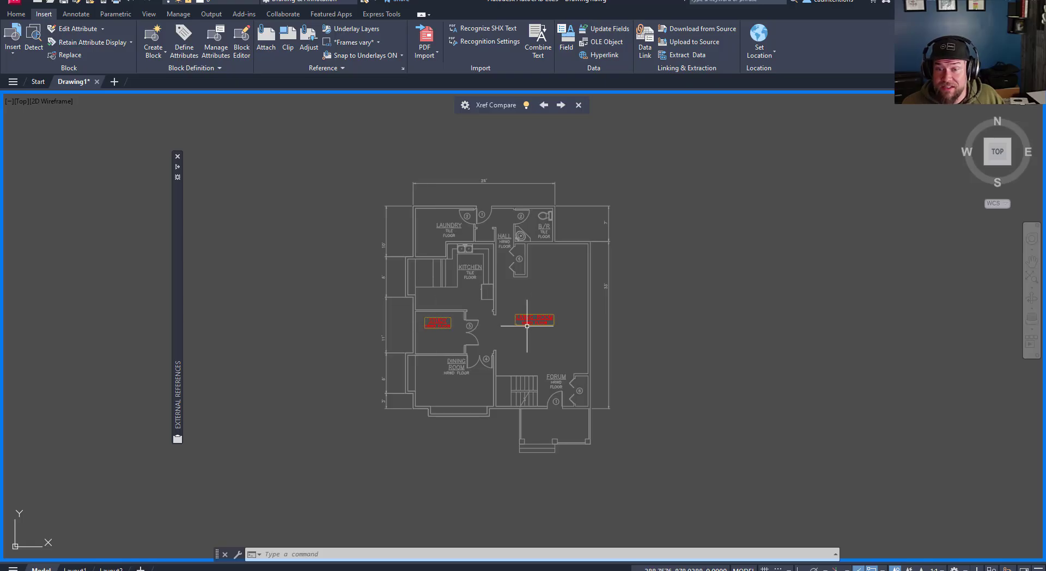
Step through the marked changes and toggle the colour-coded comparison on and off twice
{"action": "left_click", "coordinate": [561, 105]}
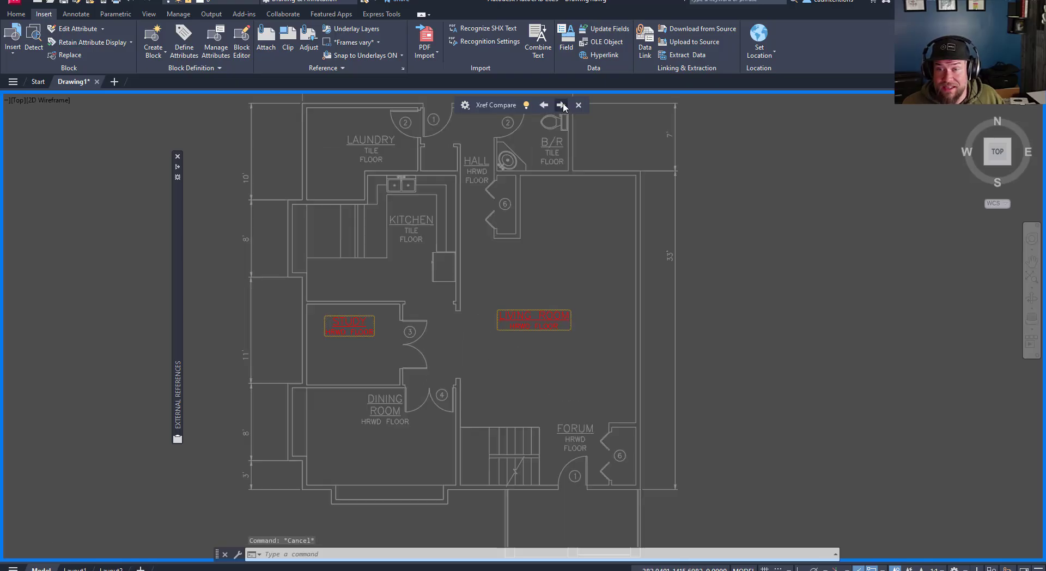
{"action": "left_click", "coordinate": [560, 105]}
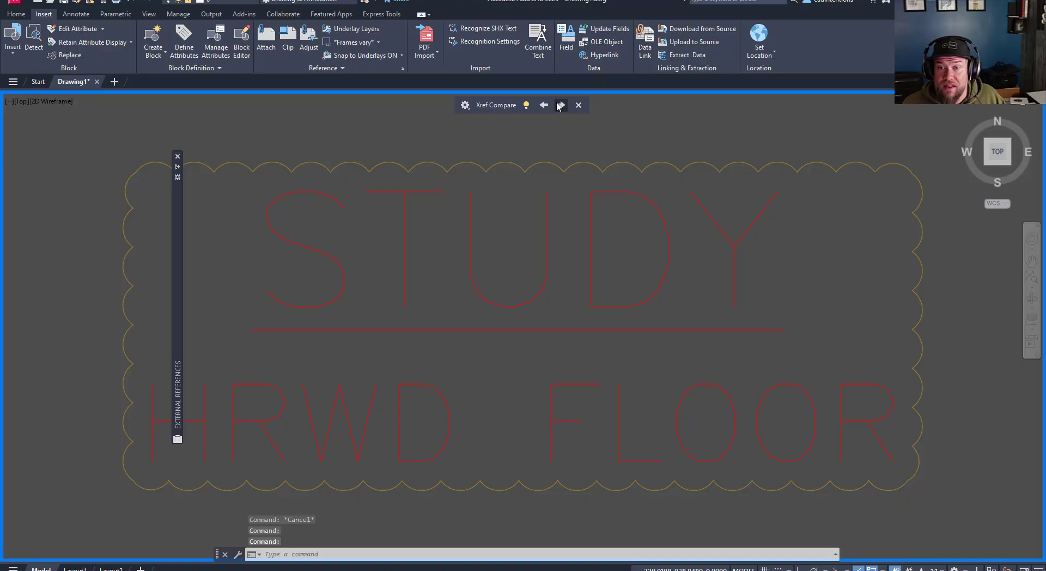
{"action": "scroll", "coordinate": [639, 201], "scroll_direction": "down", "scroll_amount": 5}
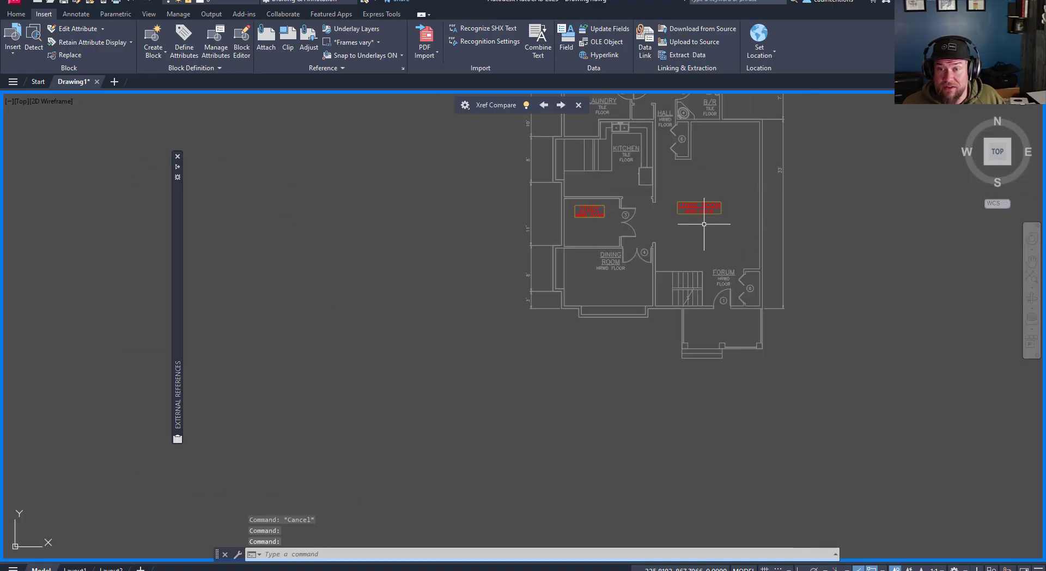
{"action": "left_click", "coordinate": [527, 105]}
{"action": "left_click", "coordinate": [527, 105]}
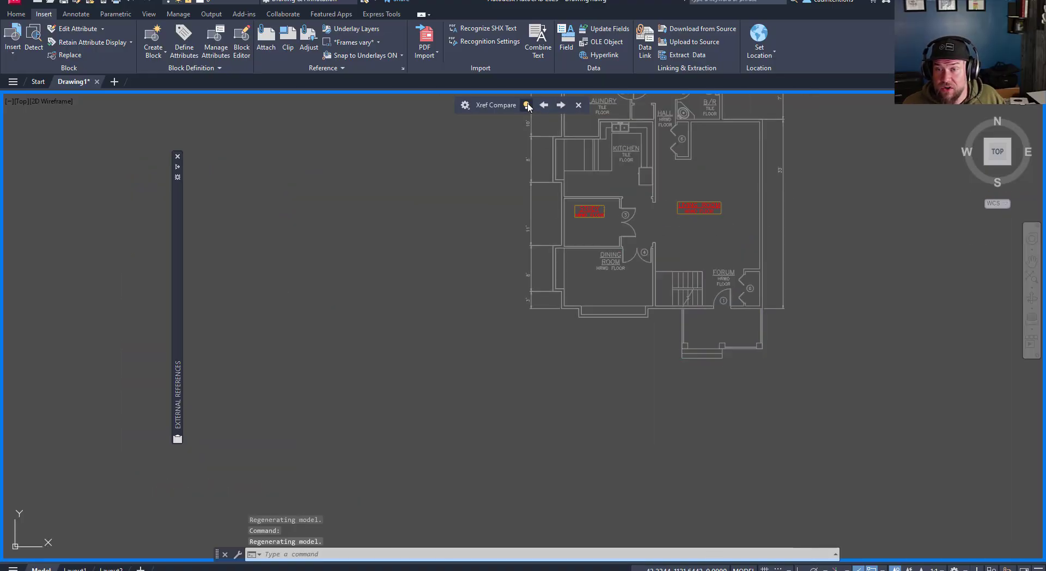
{"action": "left_click", "coordinate": [526, 106]}
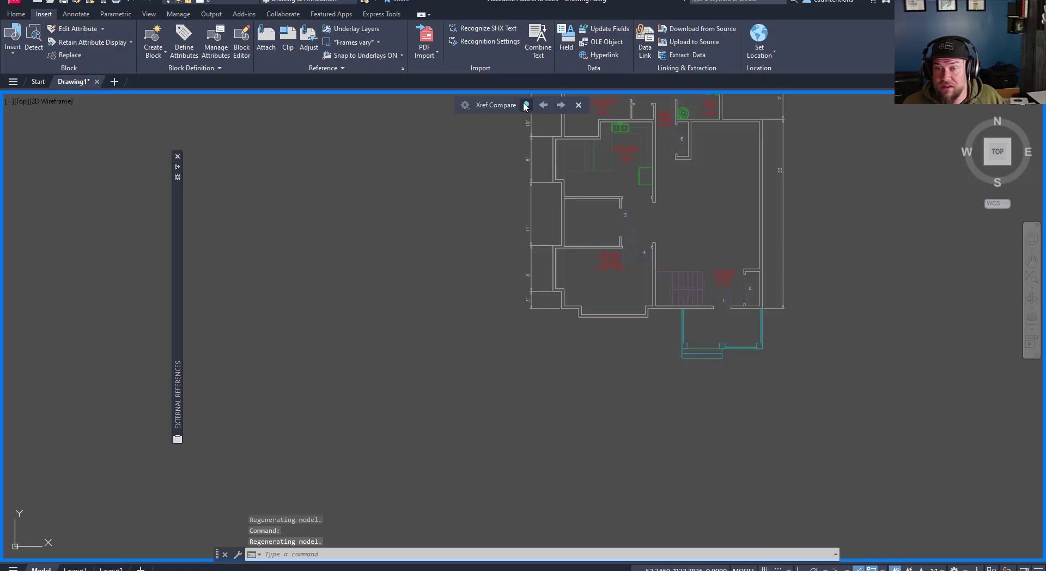
{"action": "left_click", "coordinate": [525, 106]}
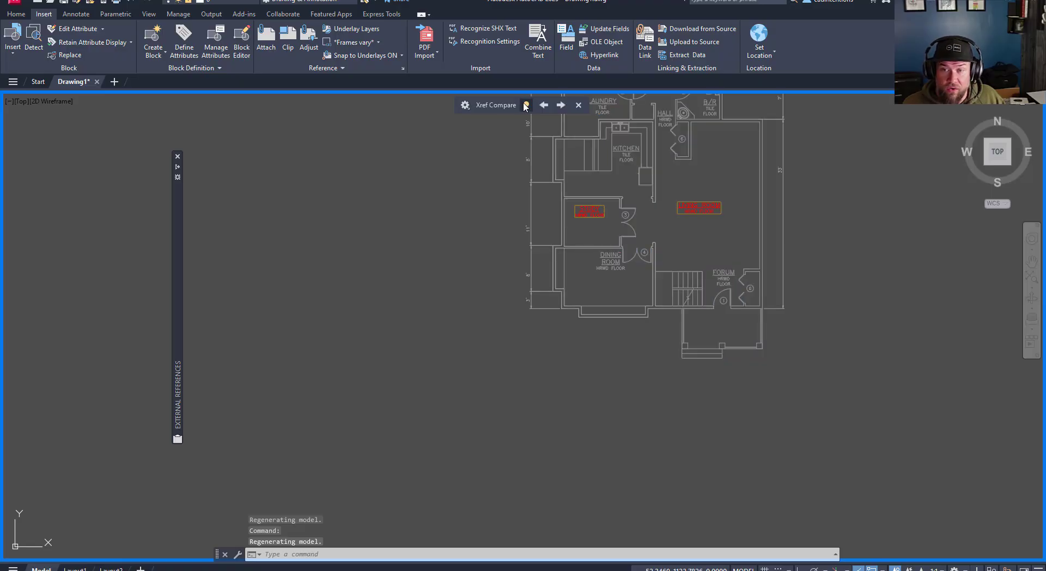
{"action": "left_click", "coordinate": [578, 105]}
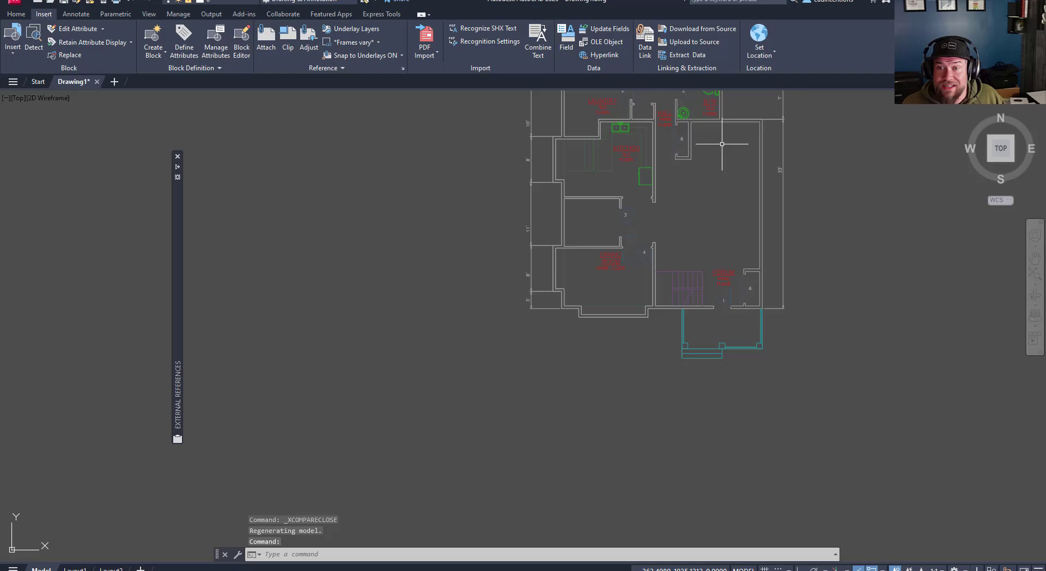
{"action": "middle_click_drag", "start_coordinate": [728, 145], "coordinate": [507, 278]}
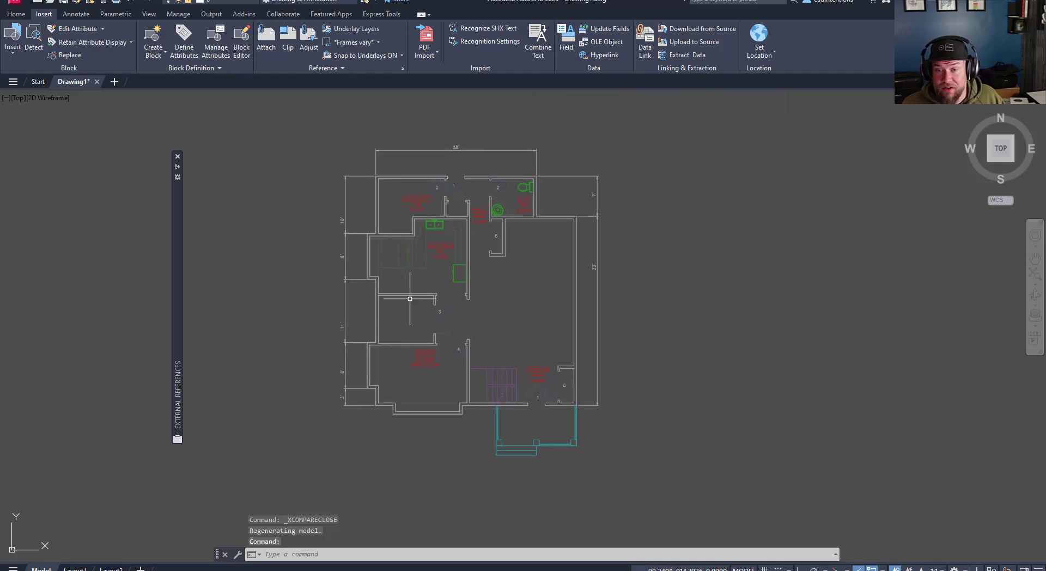
{"action": "middle_click_drag", "start_coordinate": [526, 278], "coordinate": [547, 275]}
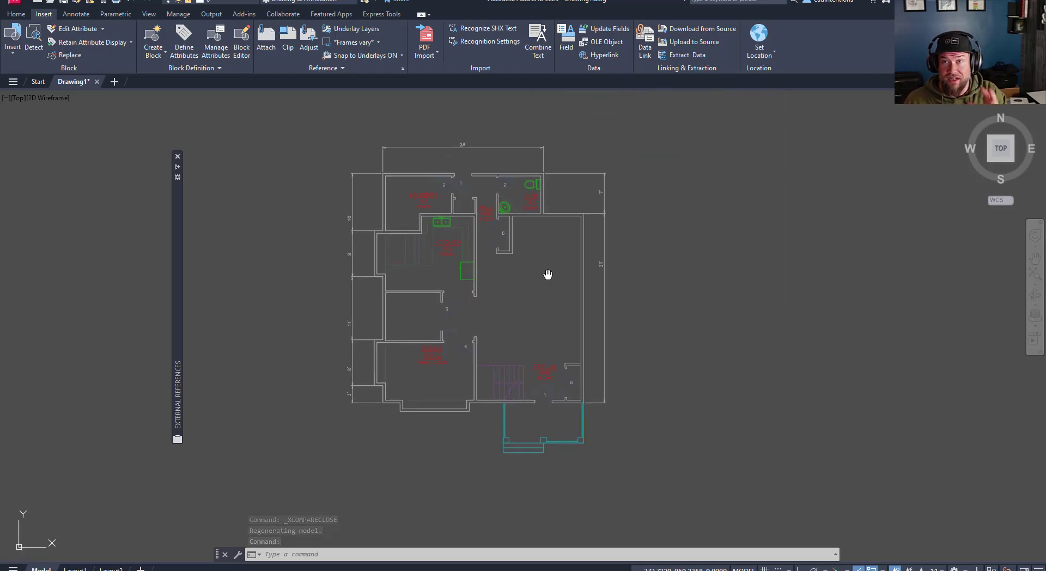
{"action": "key", "text": "Escape"}
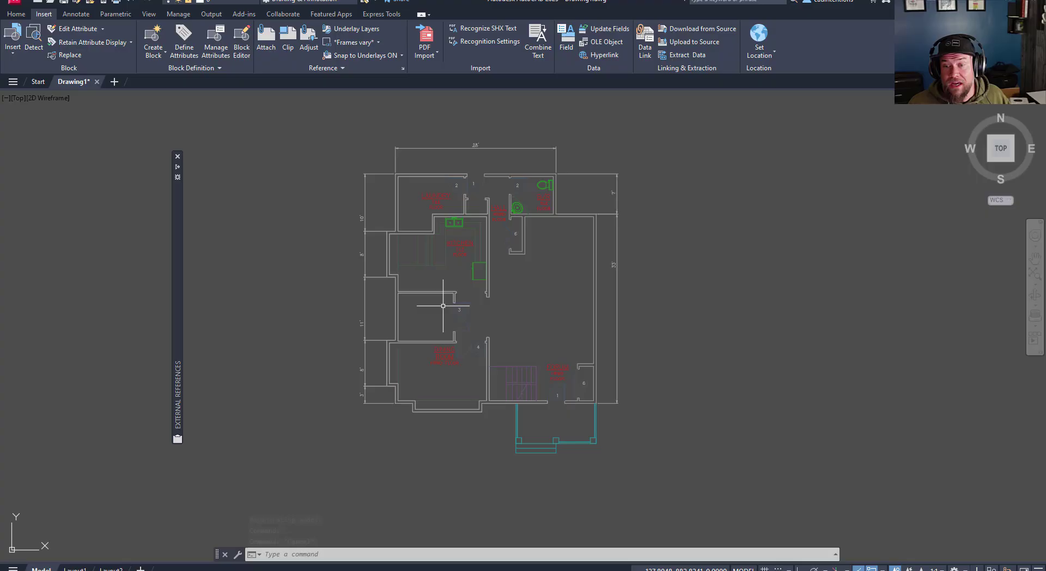
{"action": "key", "text": "Escape"}
{"action": "key", "text": "Escape"}
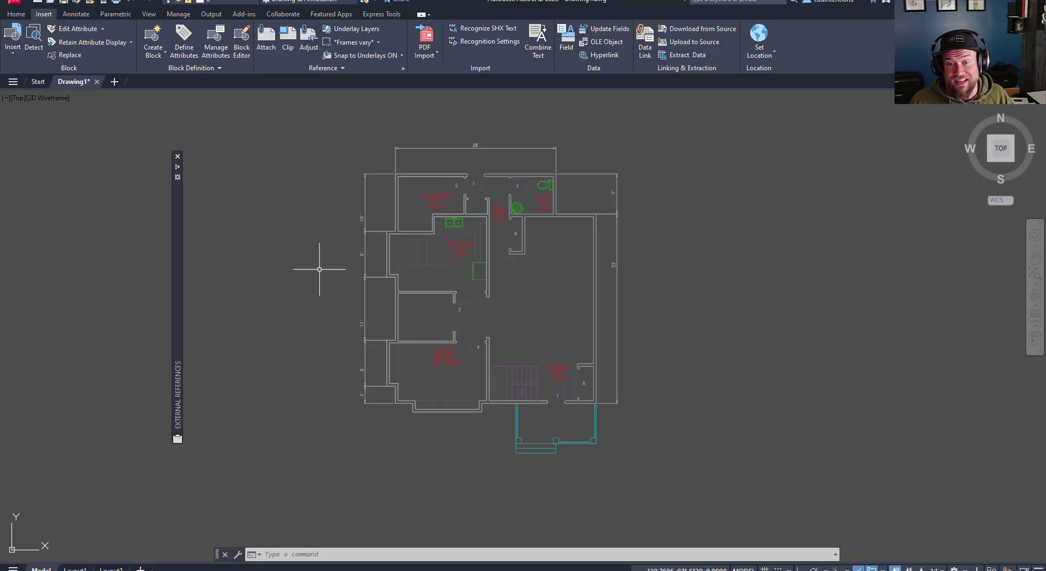
{"action": "middle_click_drag", "start_coordinate": [334, 277], "coordinate": [298, 284]}
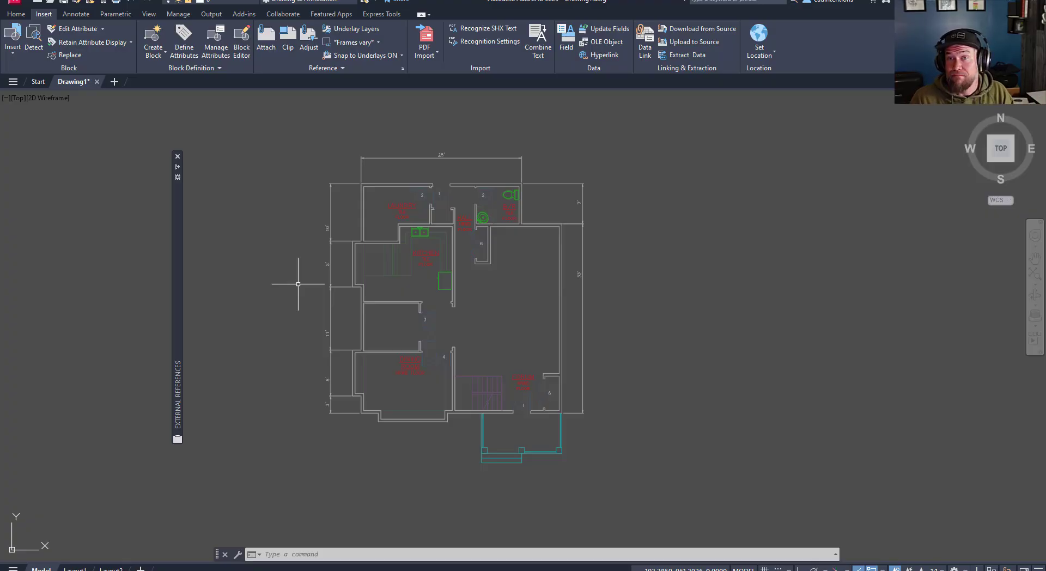
{"action": "middle_click_drag", "start_coordinate": [550, 280], "coordinate": [551, 277]}
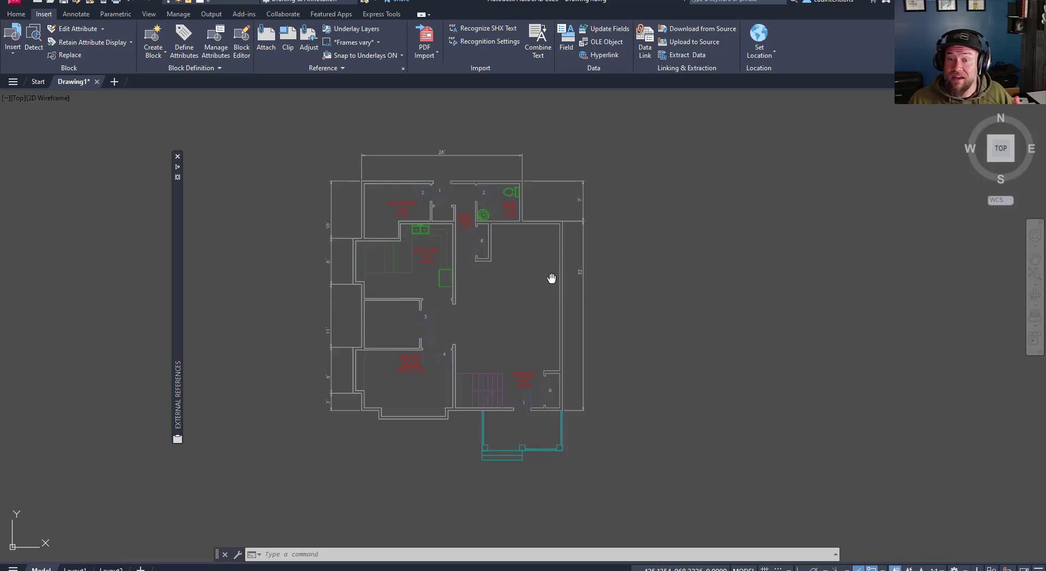
{"action": "key", "text": "Escape"}
{"action": "key", "text": "Escape"}
{"action": "key", "text": "Escape"}
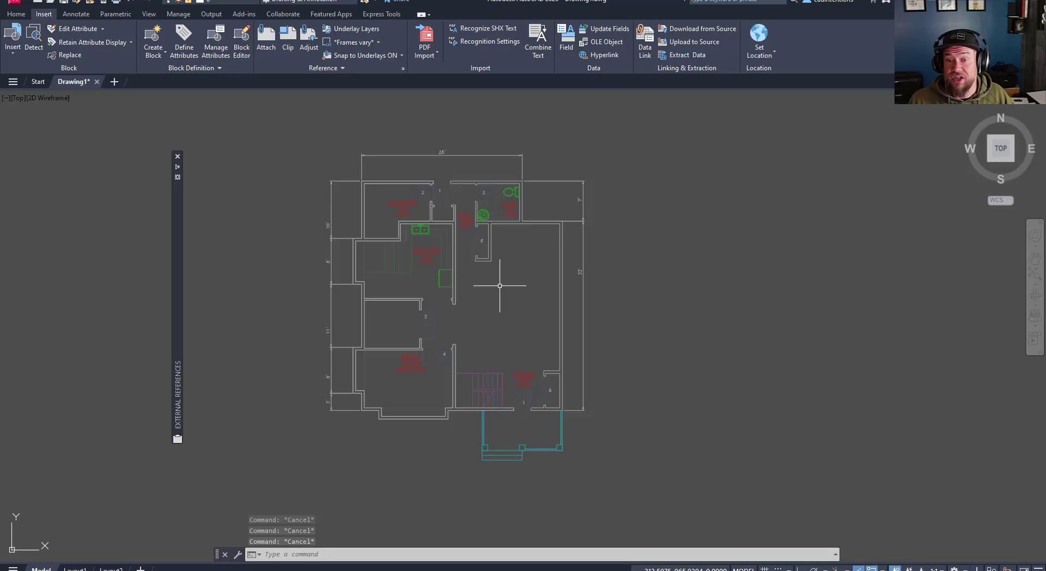
{"action": "middle_click_drag", "start_coordinate": [535, 290], "coordinate": [567, 281]}
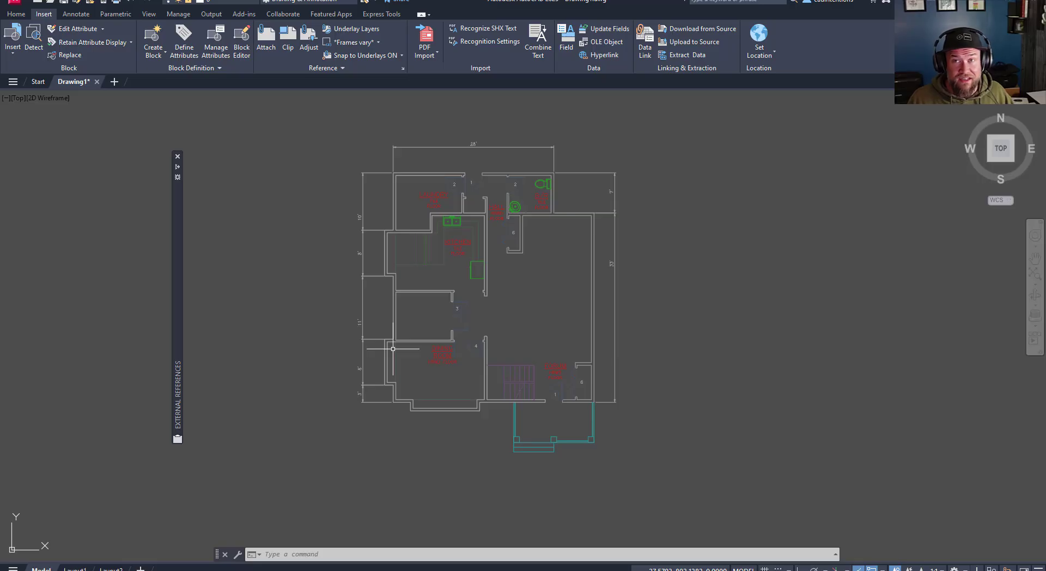
{"action": "key", "text": "Escape"}
{"action": "key", "text": "Escape"}
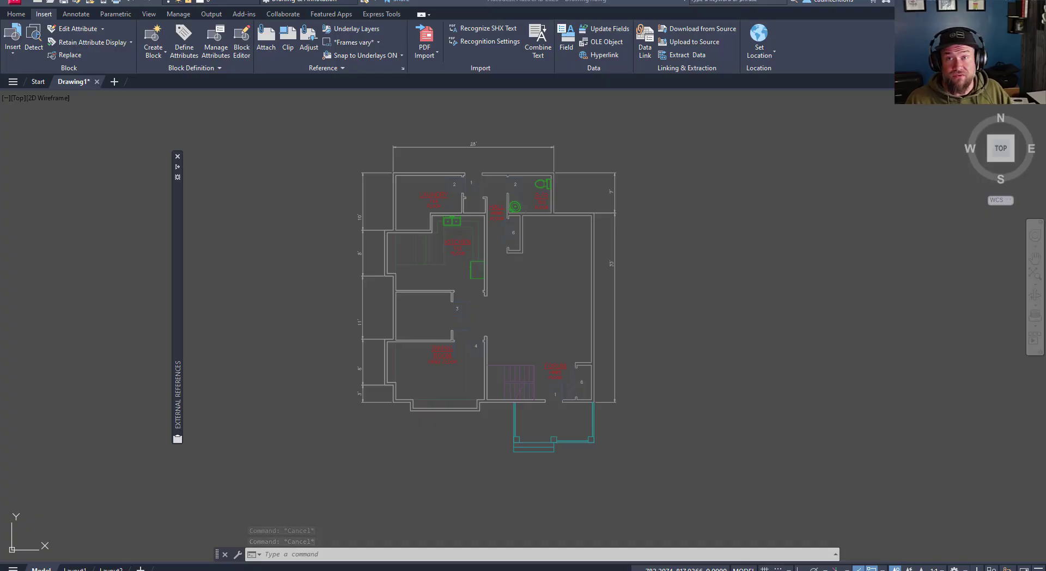
{"action": "key", "text": "Escape"}
{"action": "middle_click_drag", "start_coordinate": [361, 281], "coordinate": [350, 233]}
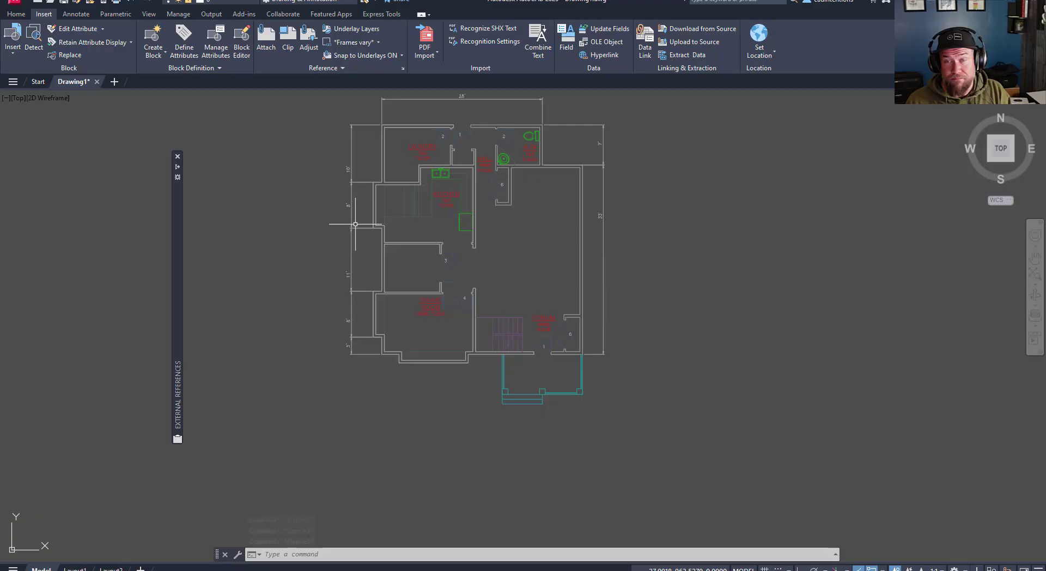
{"action": "middle_click_drag", "start_coordinate": [303, 268], "coordinate": [305, 304]}
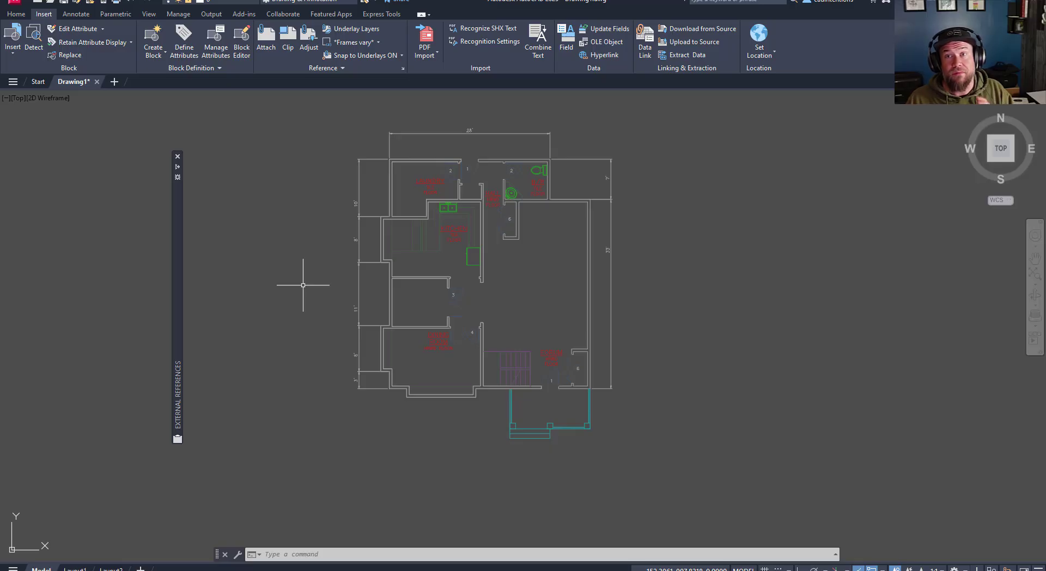
{"action": "key", "text": "Escape"}
{"action": "key", "text": "Escape"}
{"action": "key", "text": "Escape"}
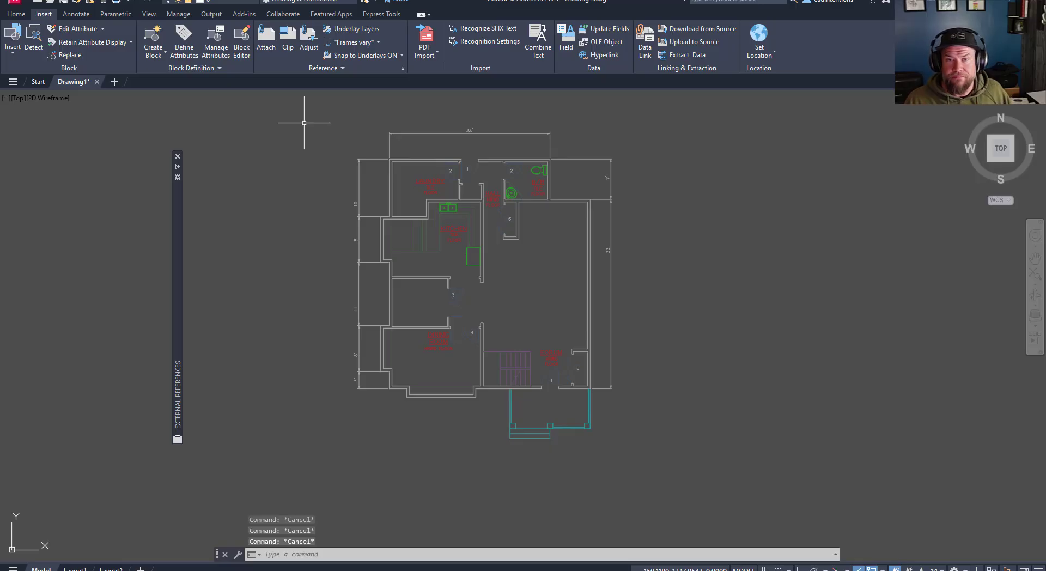
Start attaching another reference and browse the DRAWINGS folder showing all file types
{"action": "left_click", "coordinate": [270, 49]}
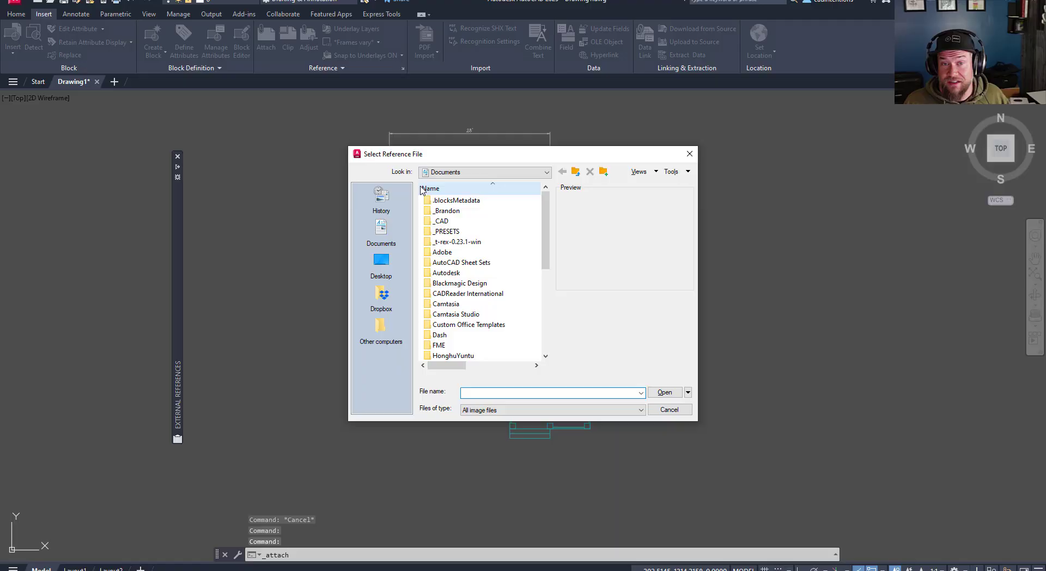
{"action": "key", "text": "ctrl+v"}
{"action": "left_click", "coordinate": [664, 392]}
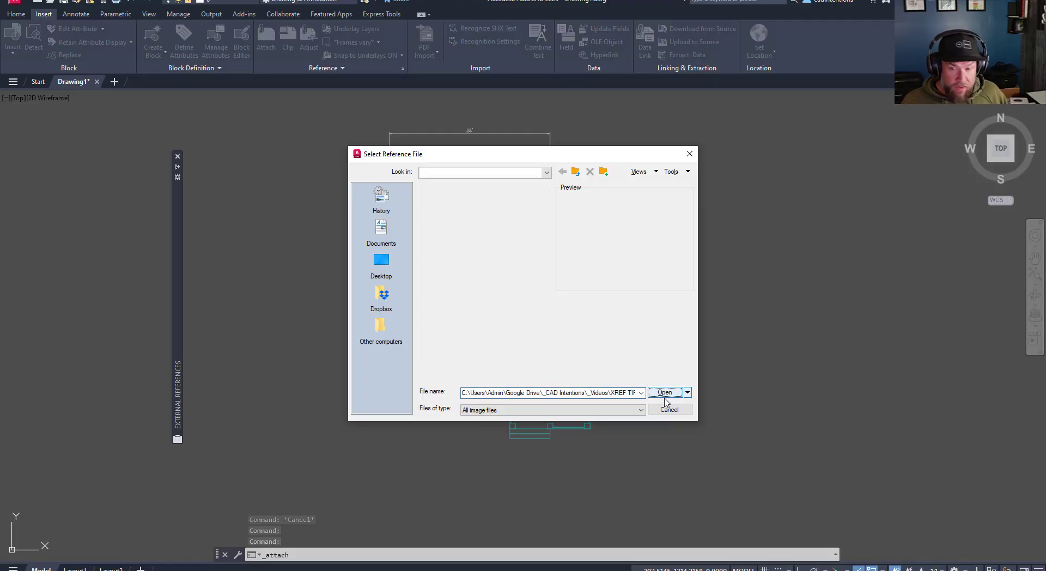
{"action": "left_click", "coordinate": [519, 416]}
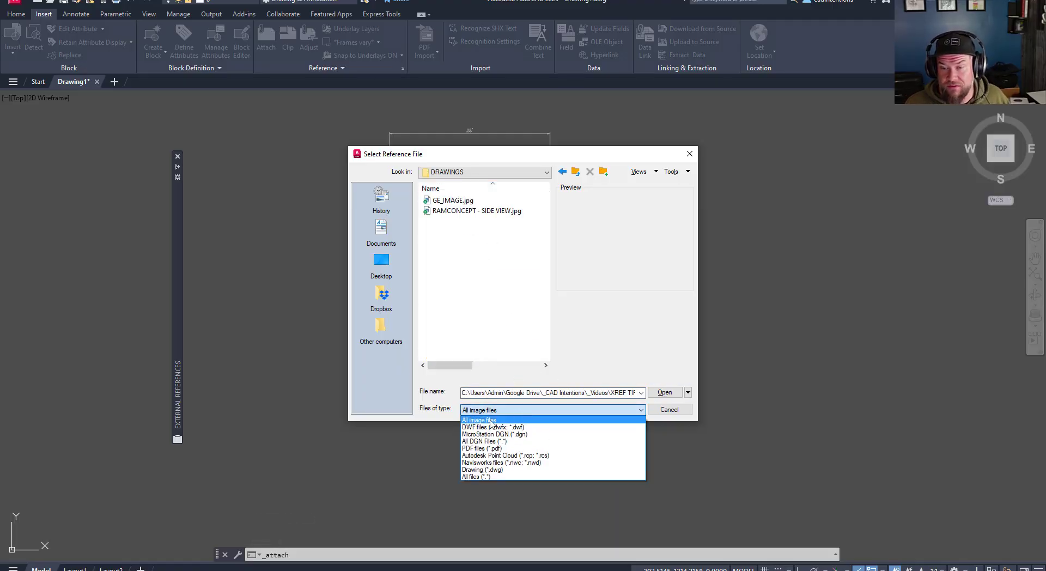
{"action": "left_click", "coordinate": [472, 480]}
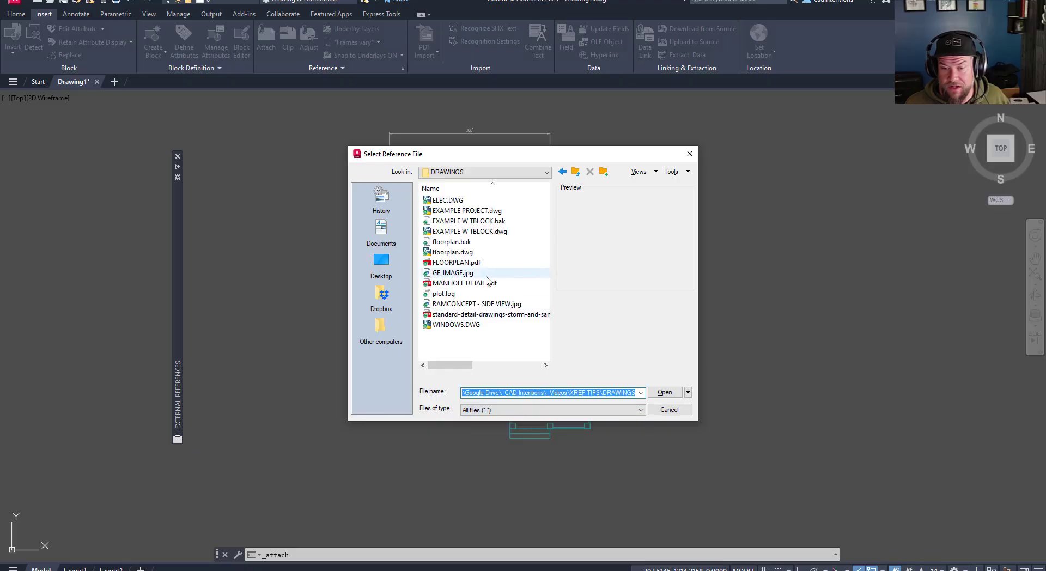
Attach WINDOWS.DWG as an overlay and select it in the drawing
{"action": "left_click", "coordinate": [458, 325]}
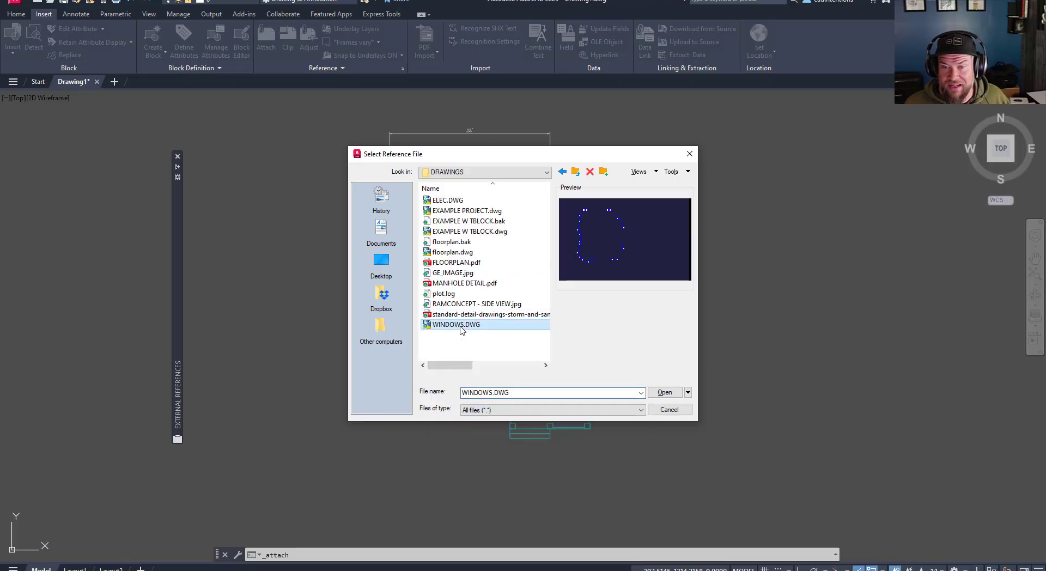
{"action": "left_click", "coordinate": [664, 393]}
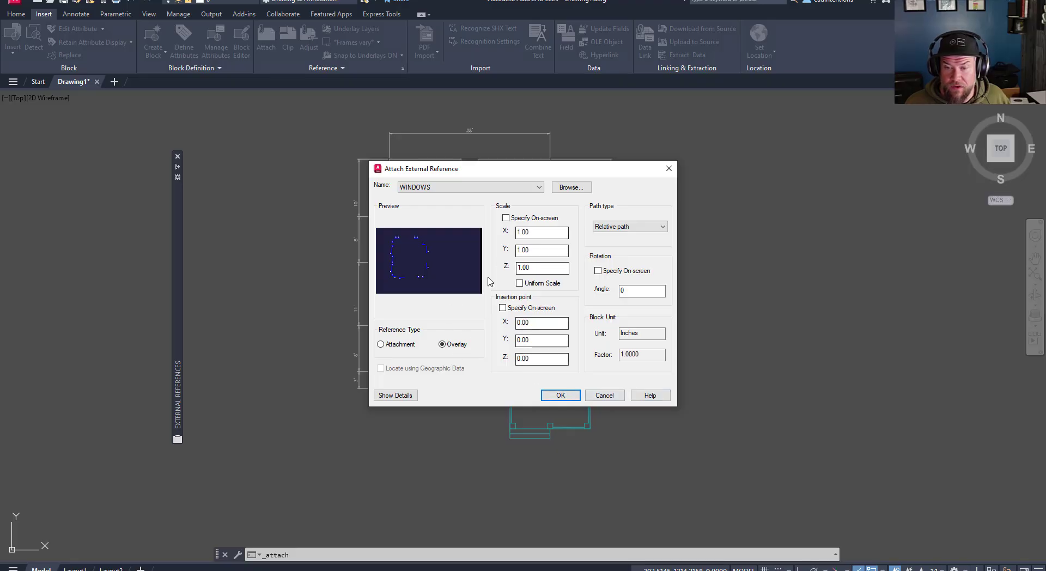
{"action": "left_click", "coordinate": [559, 395]}
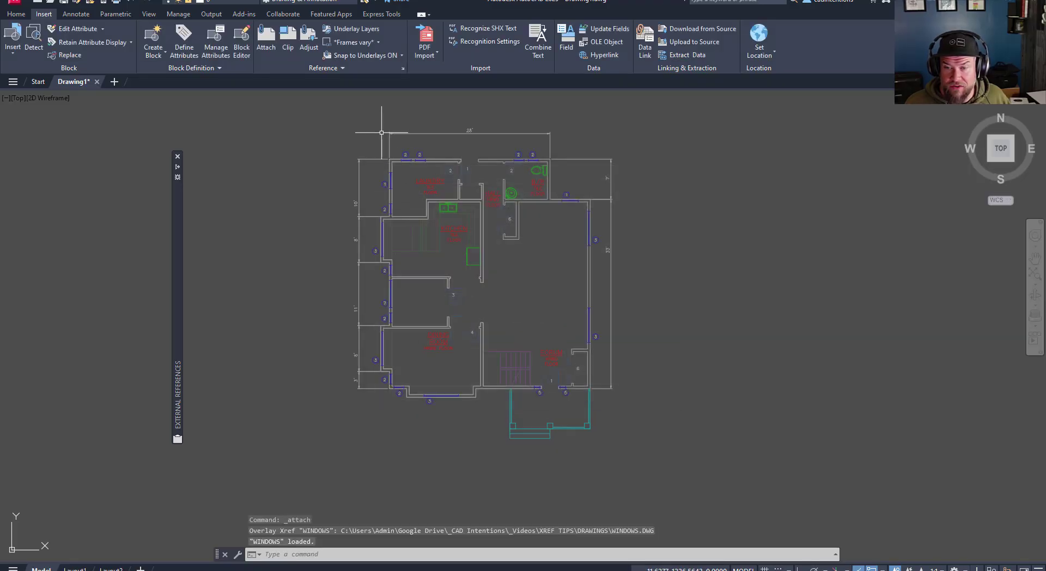
{"action": "left_click", "coordinate": [387, 187]}
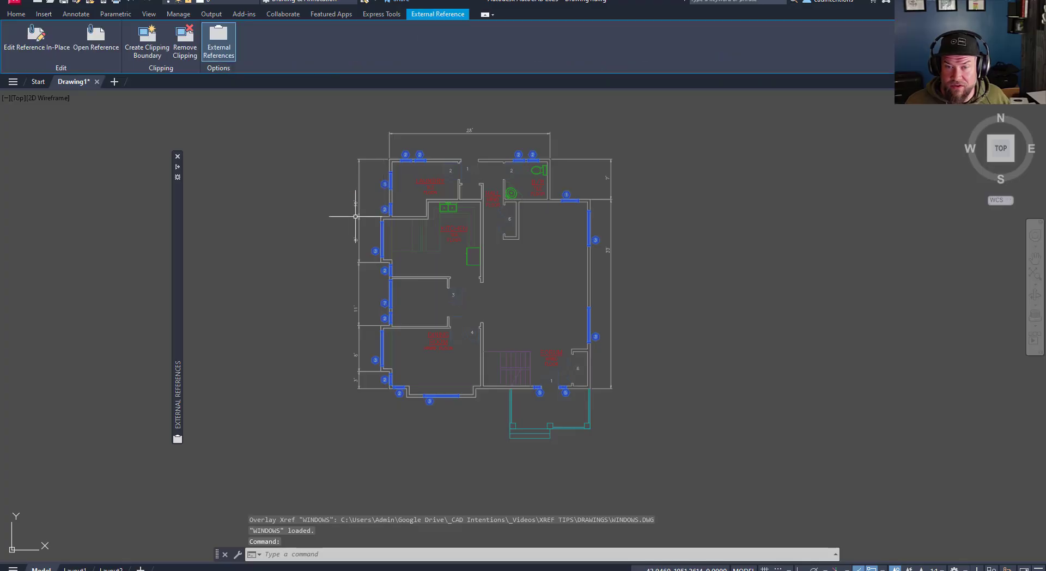
Clear the selection, then pan and zoom around the floor plan
{"action": "key", "text": "Escape"}
{"action": "key", "text": "Escape"}
{"action": "key", "text": "Escape"}
{"action": "middle_click_drag", "start_coordinate": [564, 352], "coordinate": [490, 337]}
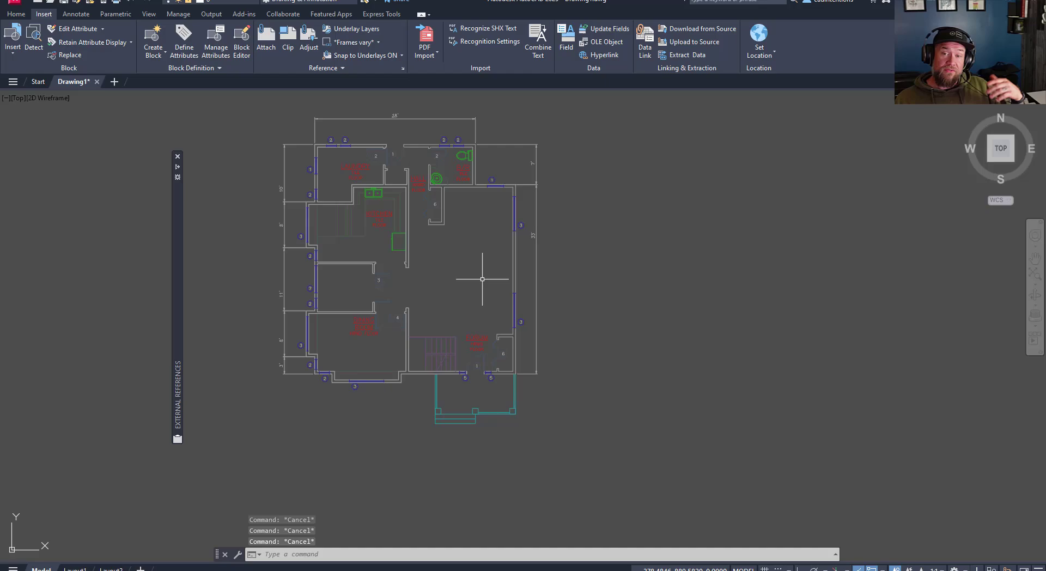
{"action": "middle_click_drag", "start_coordinate": [397, 148], "coordinate": [528, 304]}
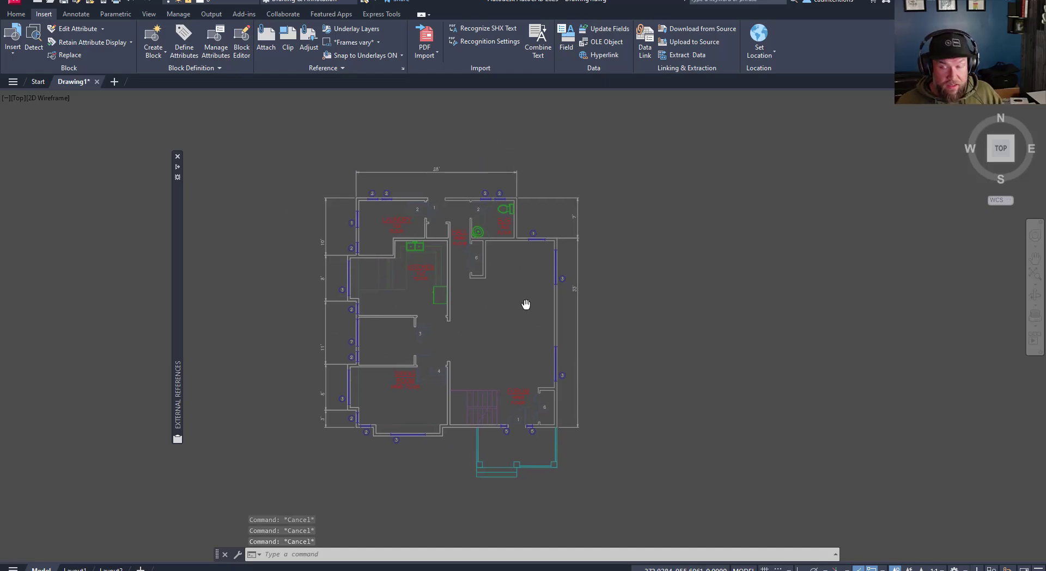
{"action": "scroll", "coordinate": [467, 298], "scroll_direction": "up", "scroll_amount": 4}
{"action": "scroll", "coordinate": [389, 316], "scroll_direction": "down", "scroll_amount": 4}
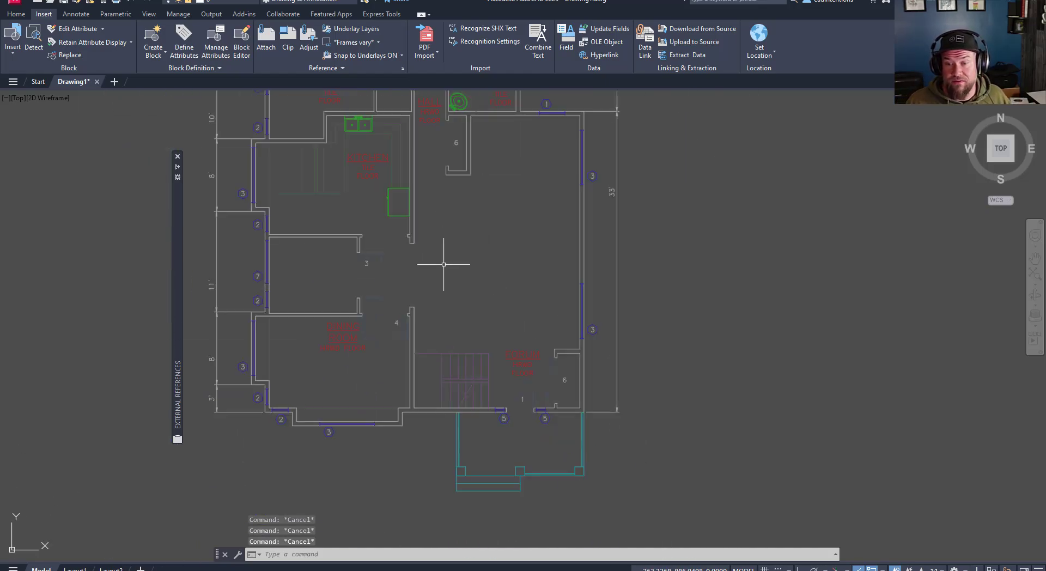
{"action": "scroll", "coordinate": [467, 294], "scroll_direction": "up", "scroll_amount": 2}
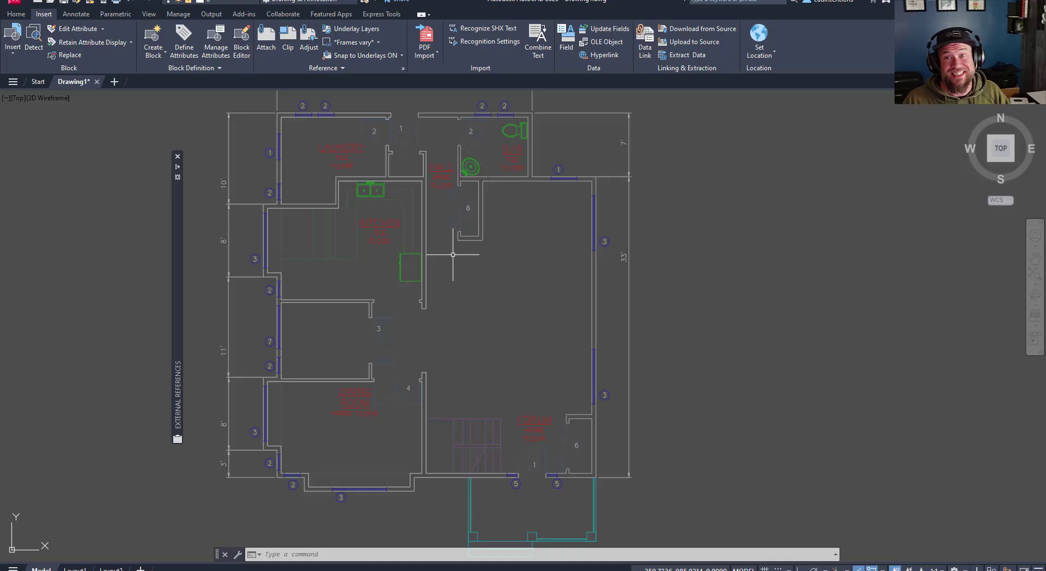
Crossing-select the floorplan reference around the laundry, then clear the selection
{"action": "key", "text": "Escape"}
{"action": "key", "text": "Escape"}
{"action": "key", "text": "Escape"}
{"action": "middle_click_drag", "start_coordinate": [550, 288], "coordinate": [566, 288]}
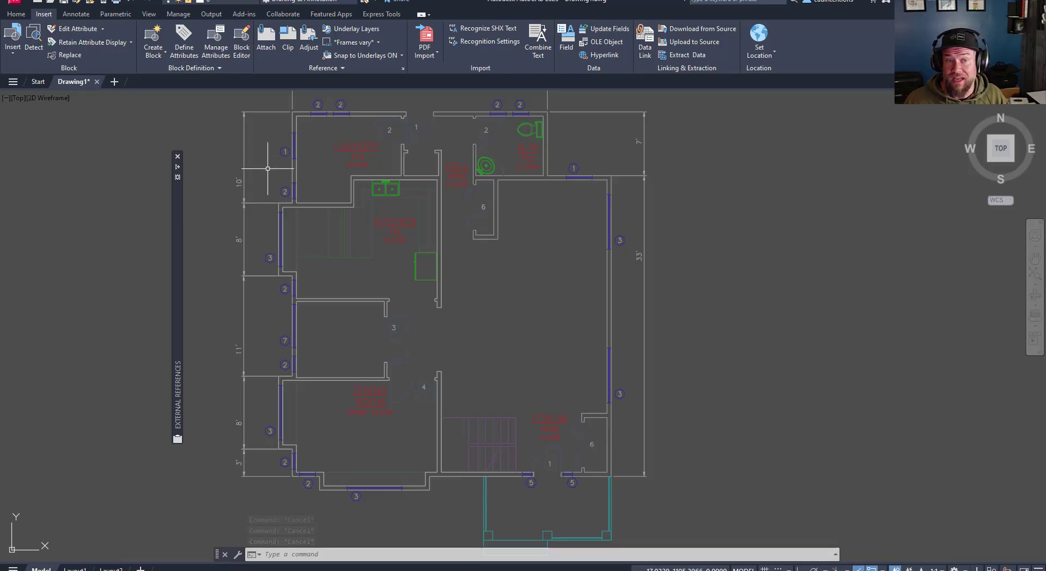
{"action": "middle_click_drag", "start_coordinate": [324, 171], "coordinate": [325, 183]}
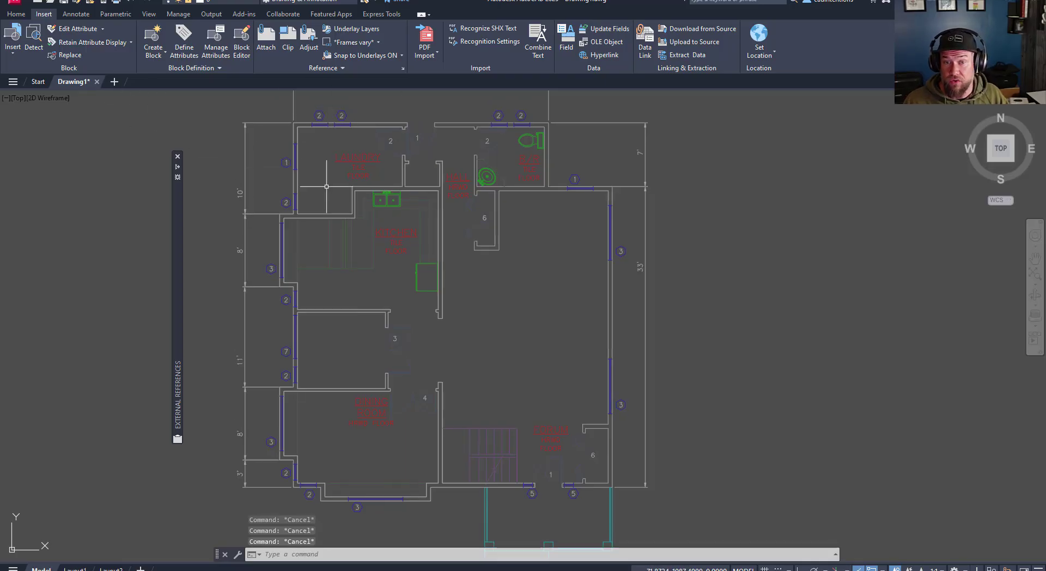
{"action": "left_click", "coordinate": [287, 189]}
{"action": "left_click", "coordinate": [268, 164]}
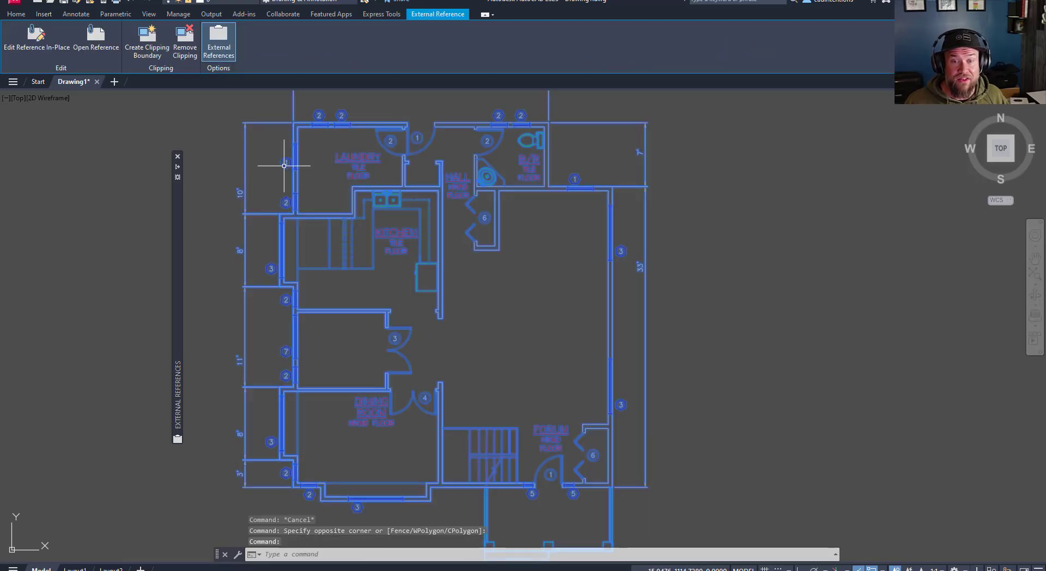
{"action": "key", "text": "Escape"}
{"action": "key", "text": "Escape"}
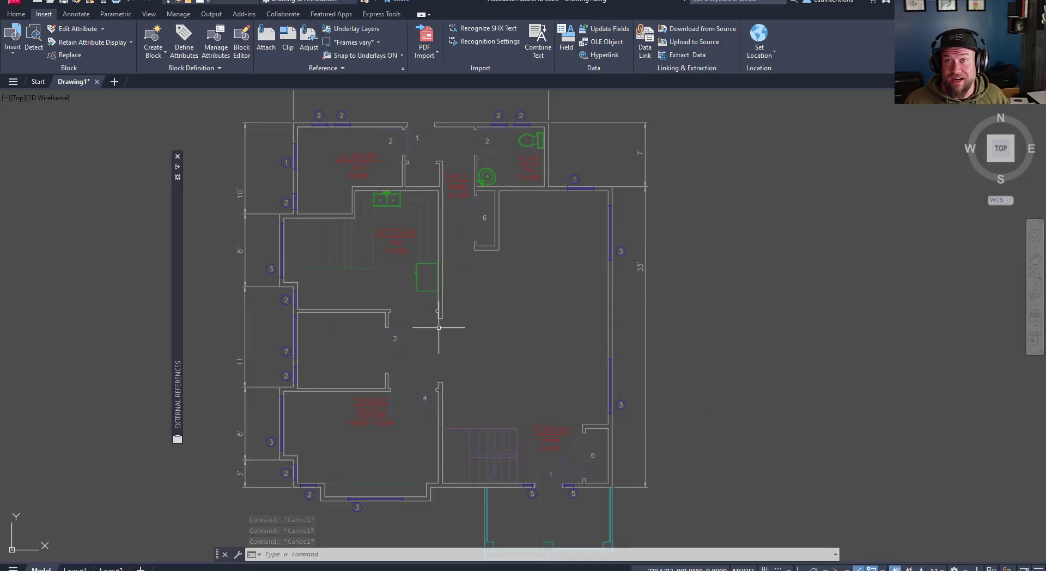
Highlight the WINDOWS and floorplan rows in the External References list to see their linework
{"action": "mouse_move", "coordinate": [179, 253]}
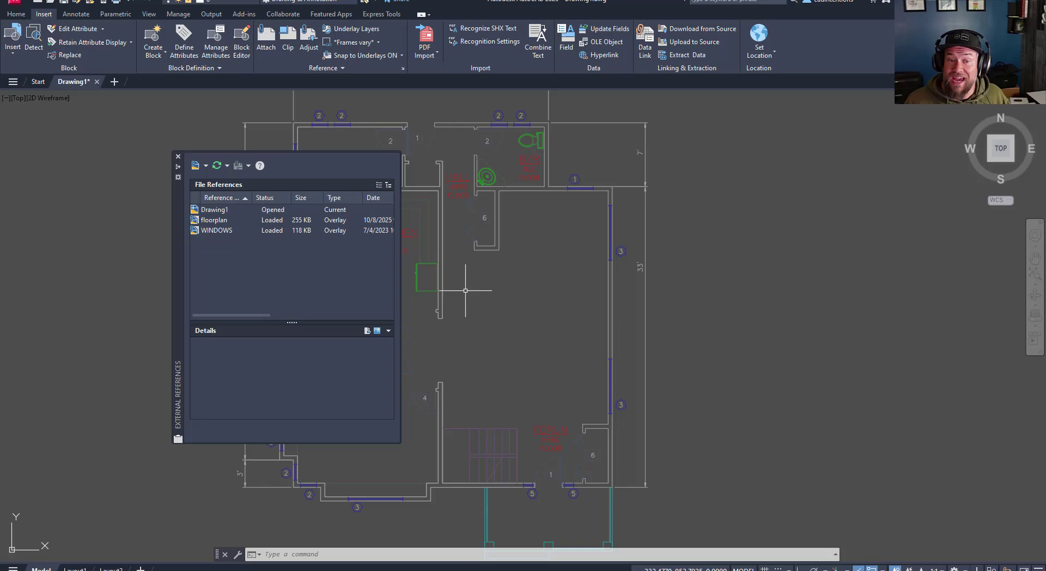
{"action": "left_click", "coordinate": [220, 231]}
{"action": "left_click", "coordinate": [219, 220]}
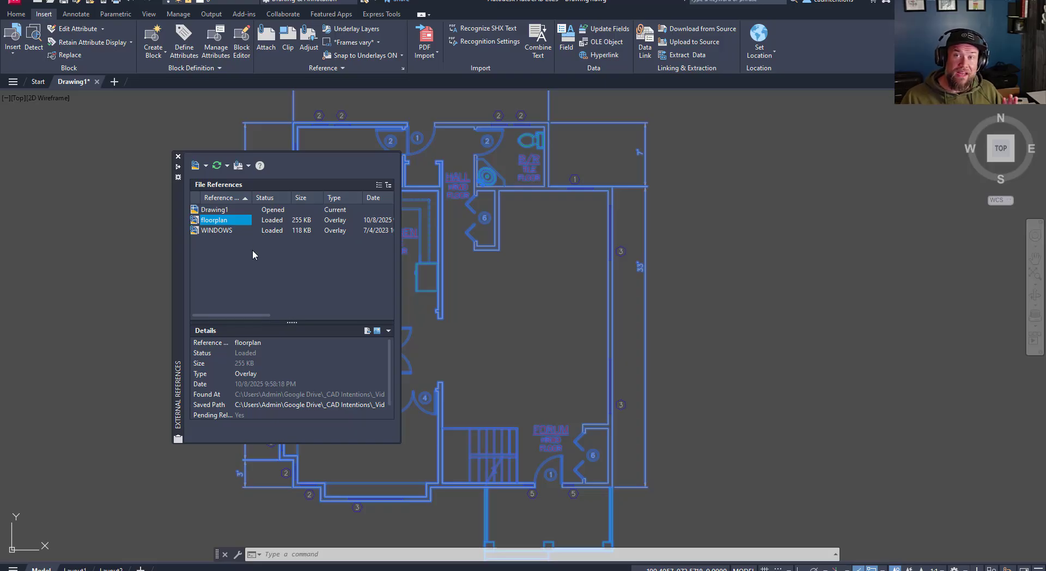
{"action": "left_click", "coordinate": [253, 249]}
{"action": "left_click", "coordinate": [218, 230]}
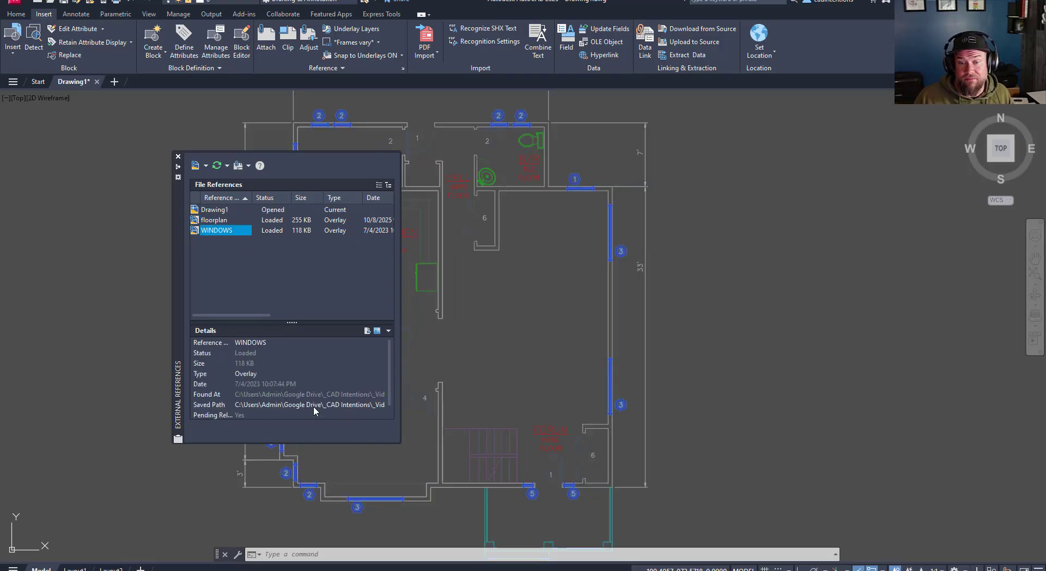
Return to the drawing and cancel pending selections so the references palette auto-hides
{"action": "key", "text": "Escape"}
{"action": "left_click", "coordinate": [494, 346]}
{"action": "key", "text": "Escape"}
{"action": "key", "text": "Escape"}
{"action": "key", "text": "Escape"}
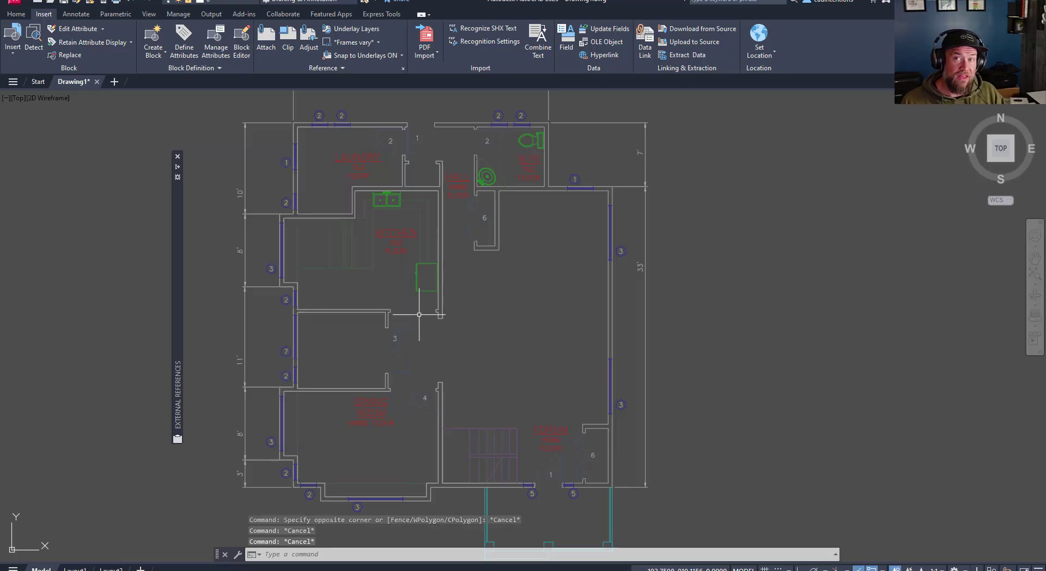
{"action": "key", "text": "Escape"}
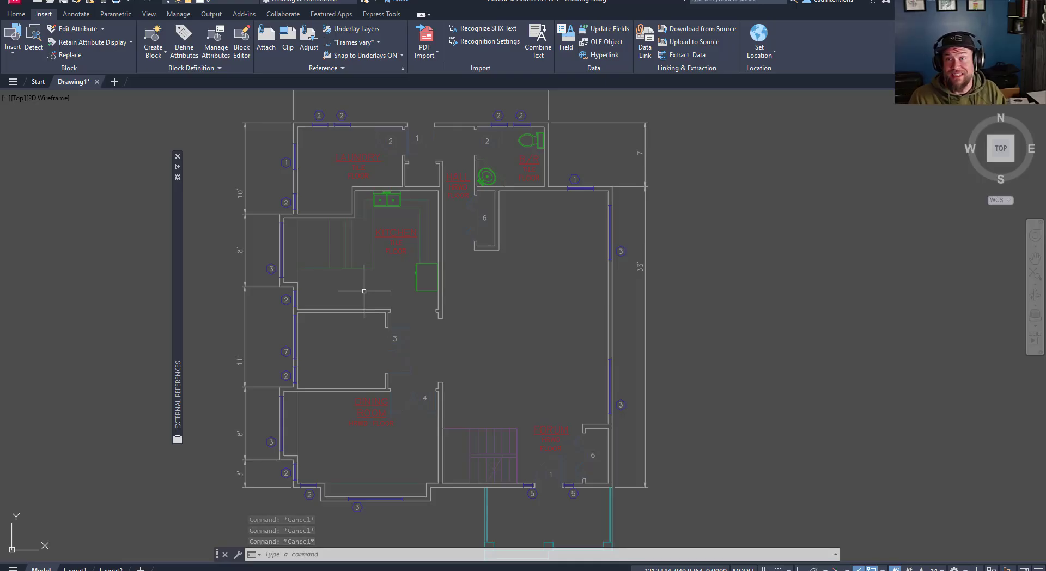
{"action": "key", "text": "Escape"}
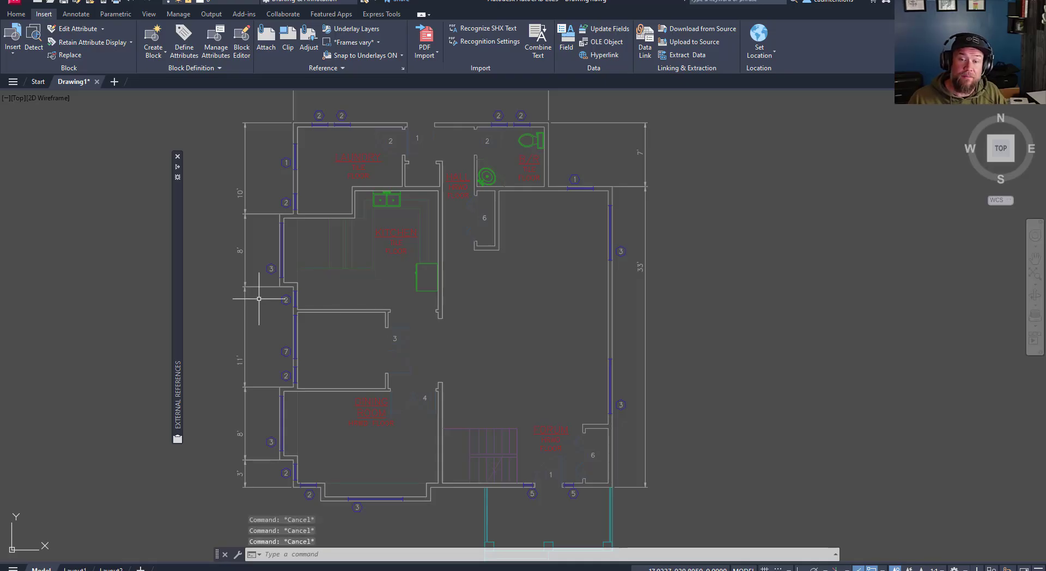
Bind the WINDOWS xref into Drawing1 using Bind with the Bind type kept
{"action": "left_click", "coordinate": [258, 287]}
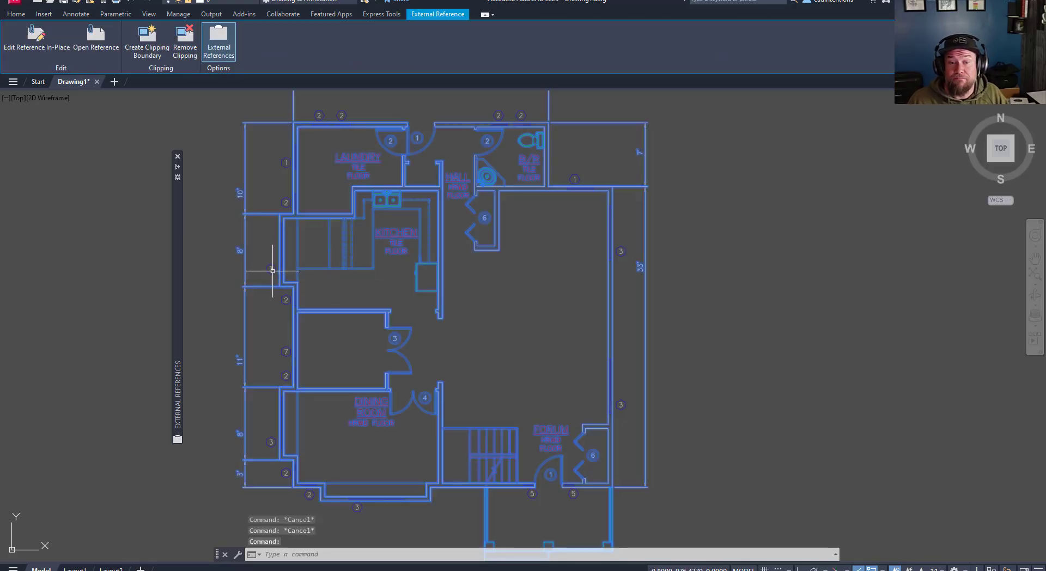
{"action": "right_click", "coordinate": [272, 271]}
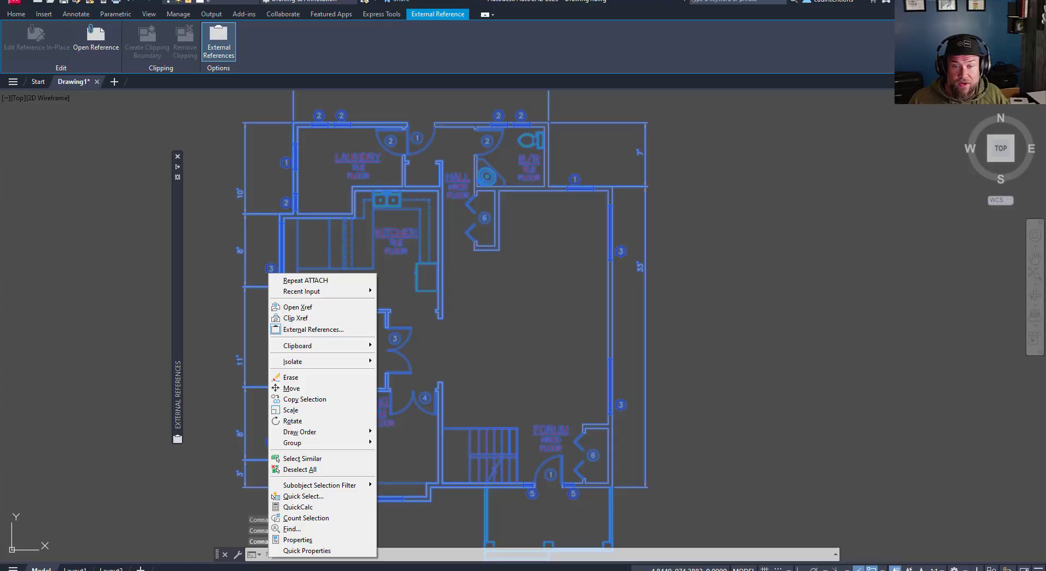
{"action": "key", "text": "Escape"}
{"action": "key", "text": "Escape"}
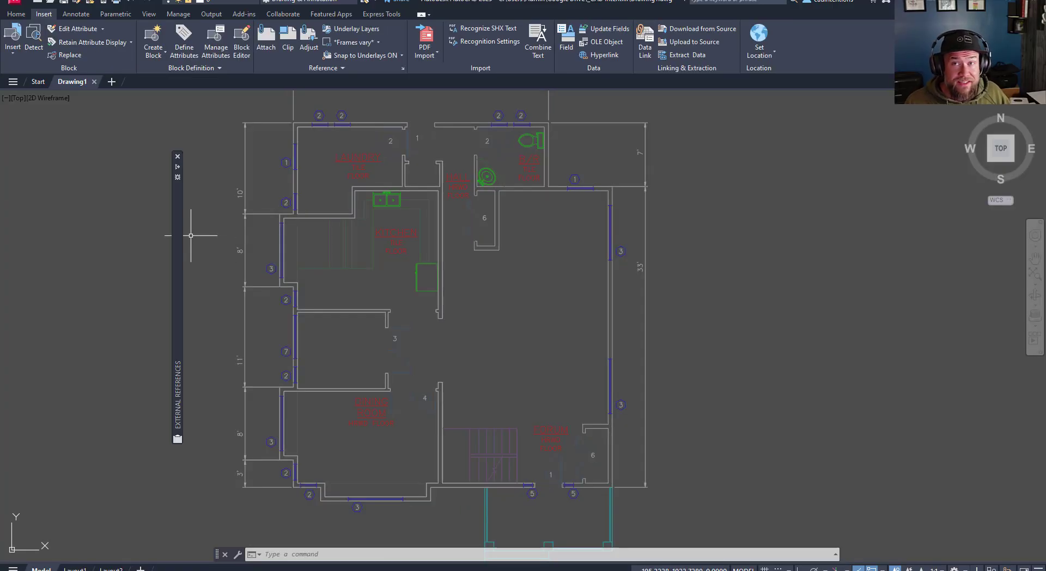
{"action": "mouse_move", "coordinate": [178, 241]}
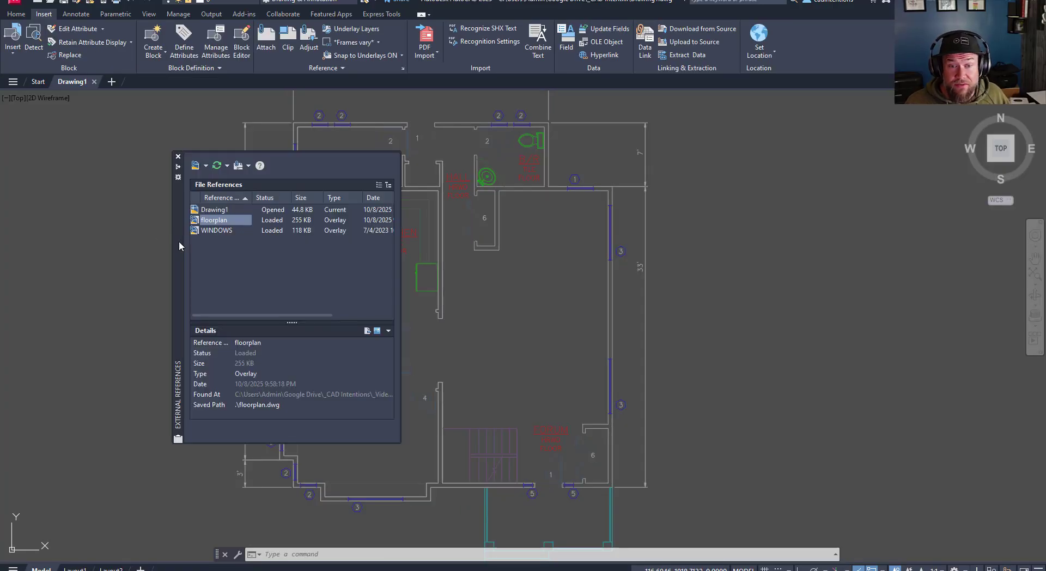
{"action": "left_click", "coordinate": [222, 232]}
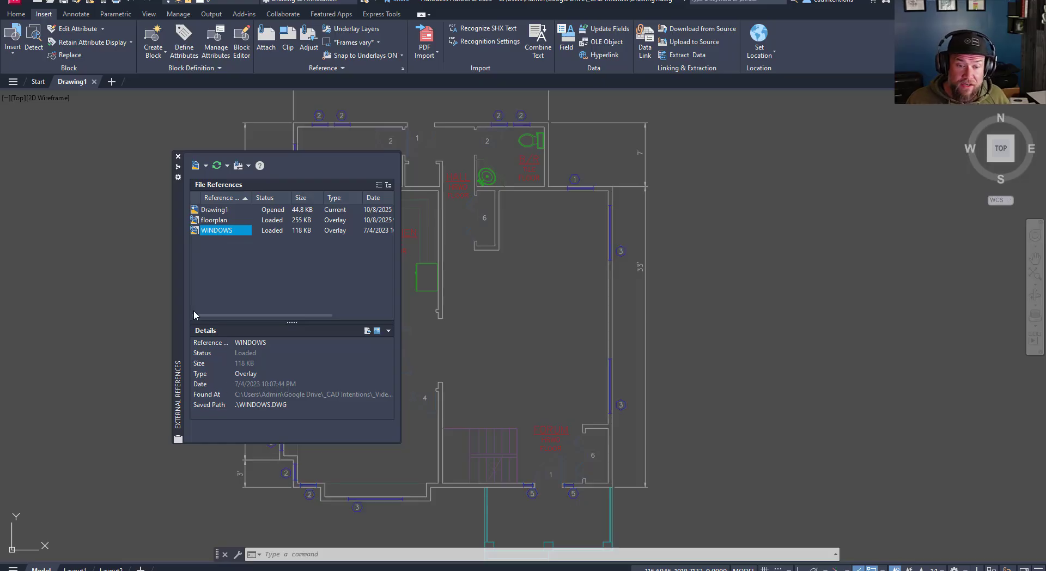
{"action": "right_click", "coordinate": [225, 228]}
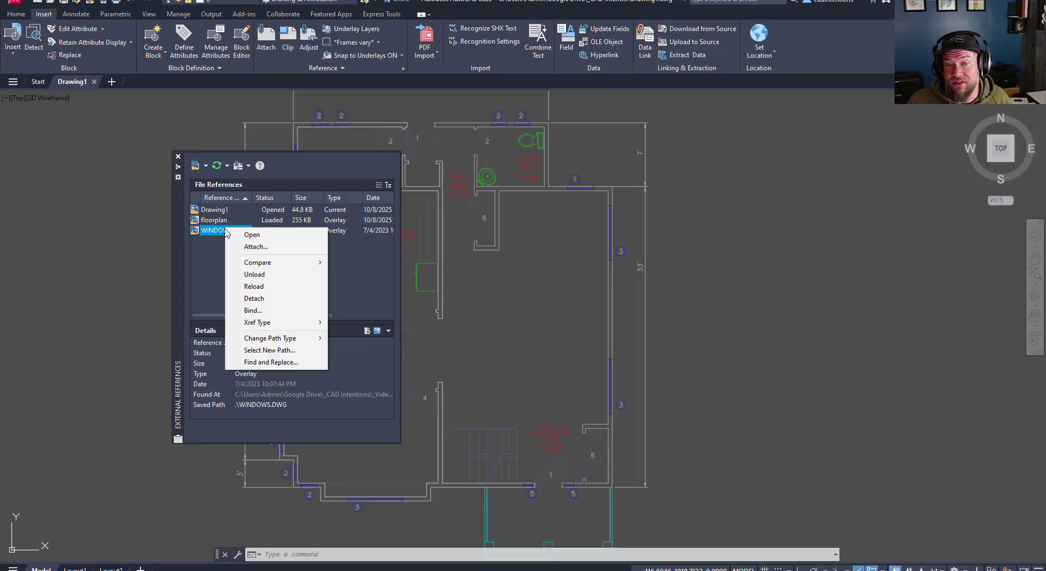
{"action": "left_click", "coordinate": [249, 314]}
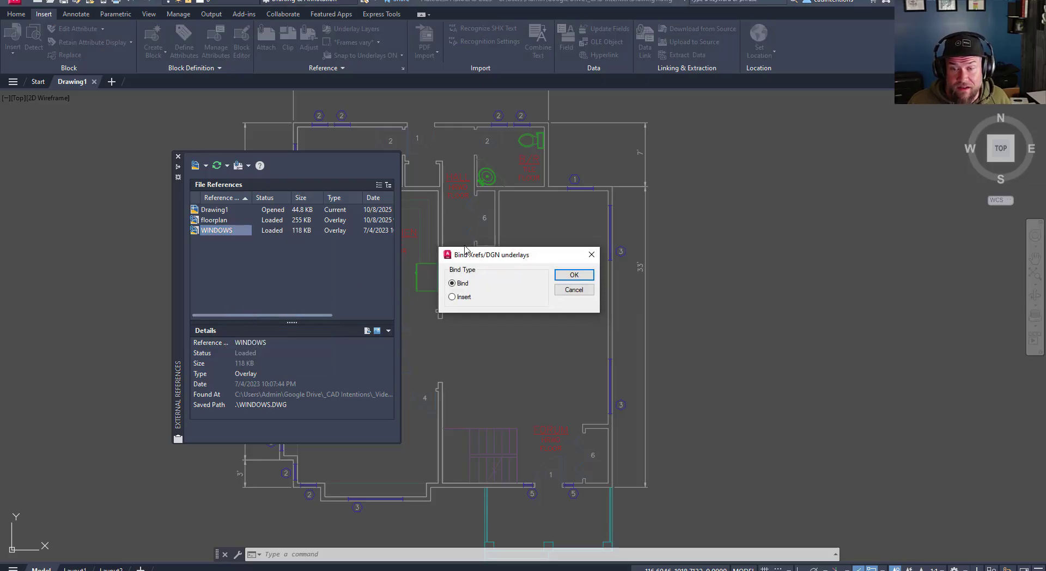
{"action": "left_click_drag", "start_coordinate": [484, 253], "coordinate": [209, 125]}
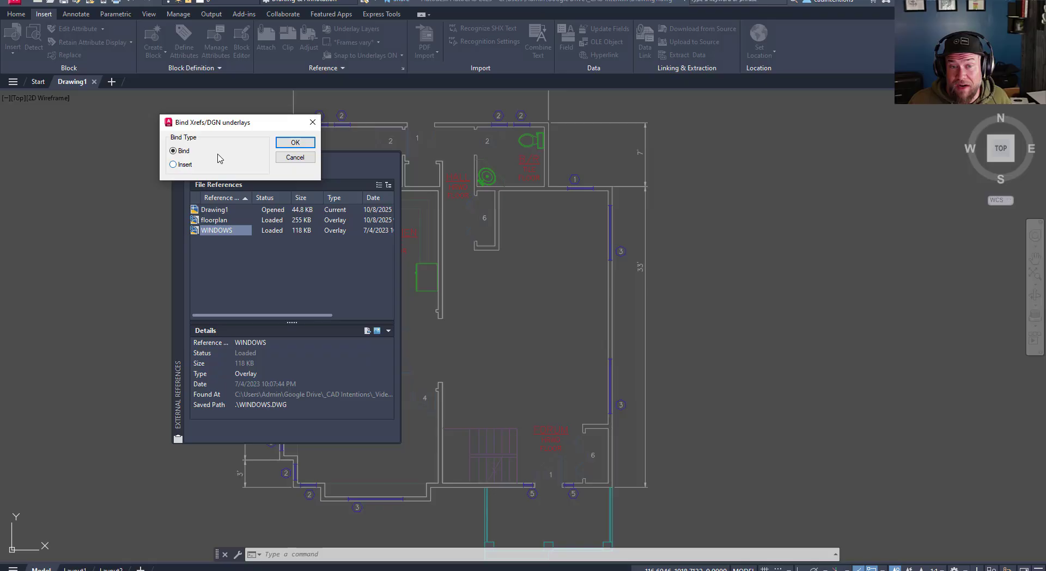
{"action": "left_click", "coordinate": [286, 143]}
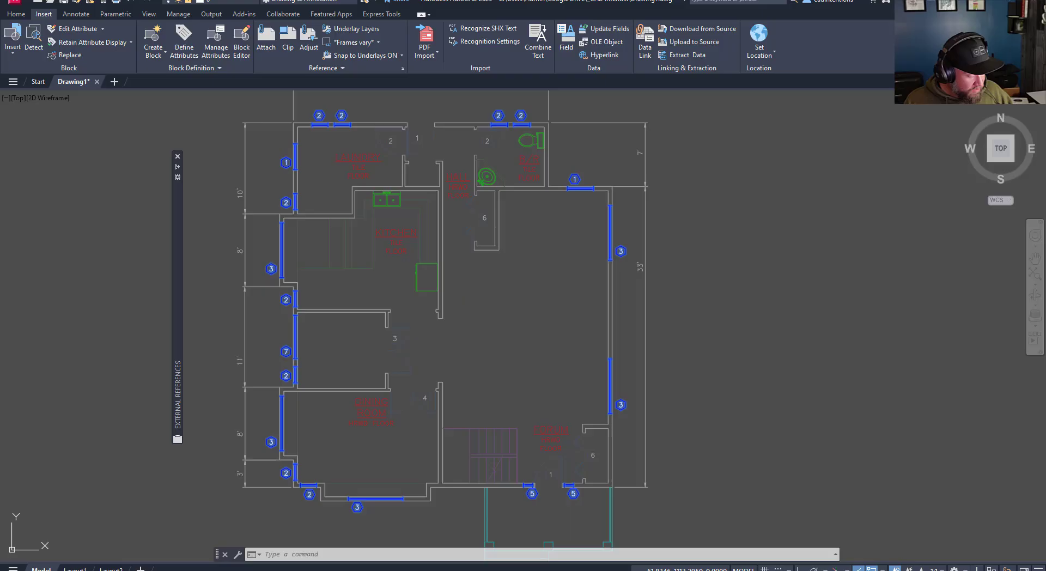
{"action": "key", "text": "ctrl+1"}
{"action": "left_click_drag", "start_coordinate": [60, 214], "coordinate": [303, 218]}
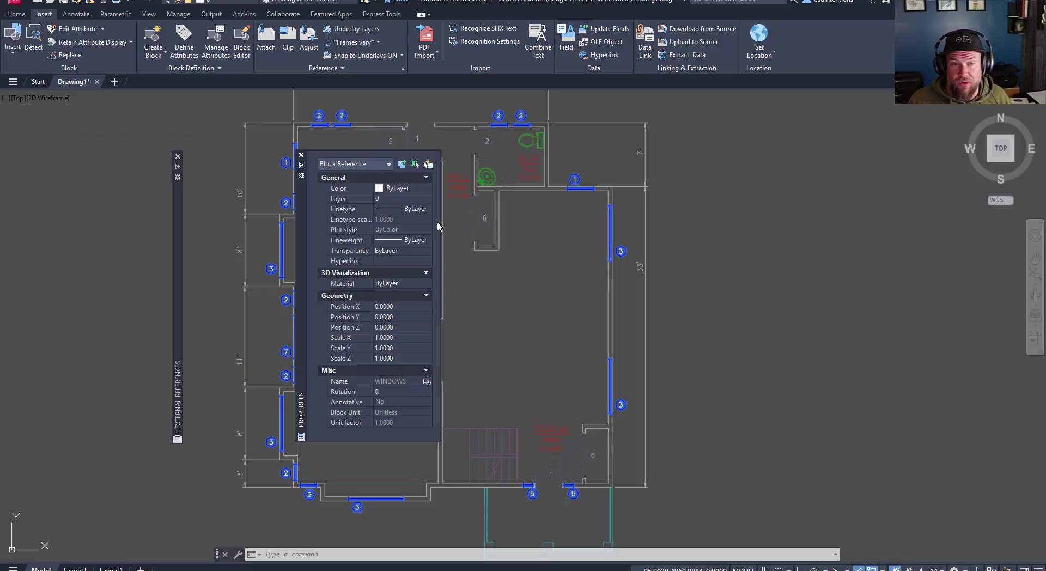
{"action": "mouse_move", "coordinate": [437, 226]}
{"action": "left_mouse_down"}
{"action": "mouse_move", "coordinate": [714, 220]}
{"action": "mouse_move", "coordinate": [704, 221]}
{"action": "left_mouse_up"}
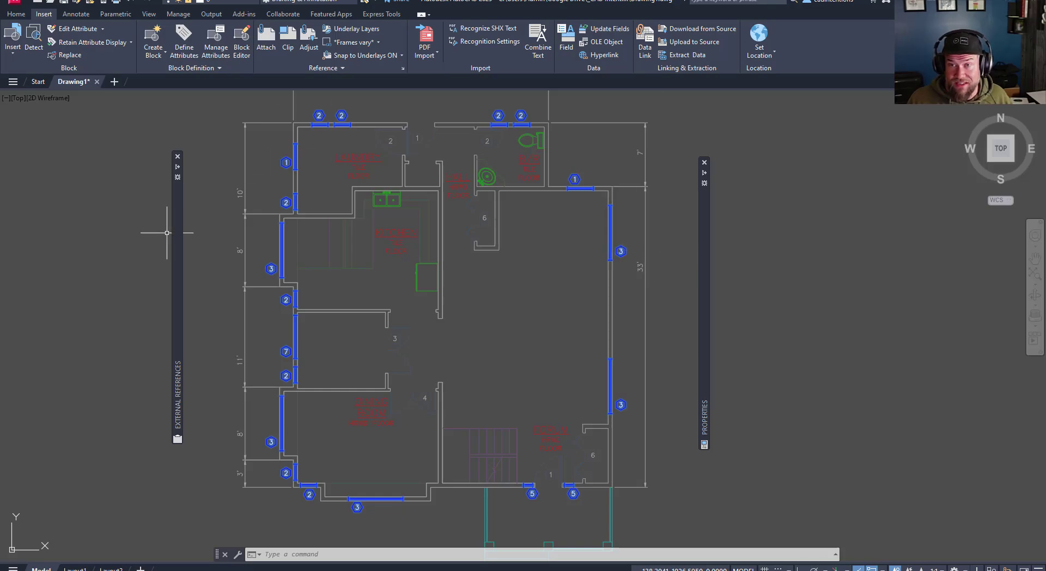
{"action": "mouse_move", "coordinate": [179, 234]}
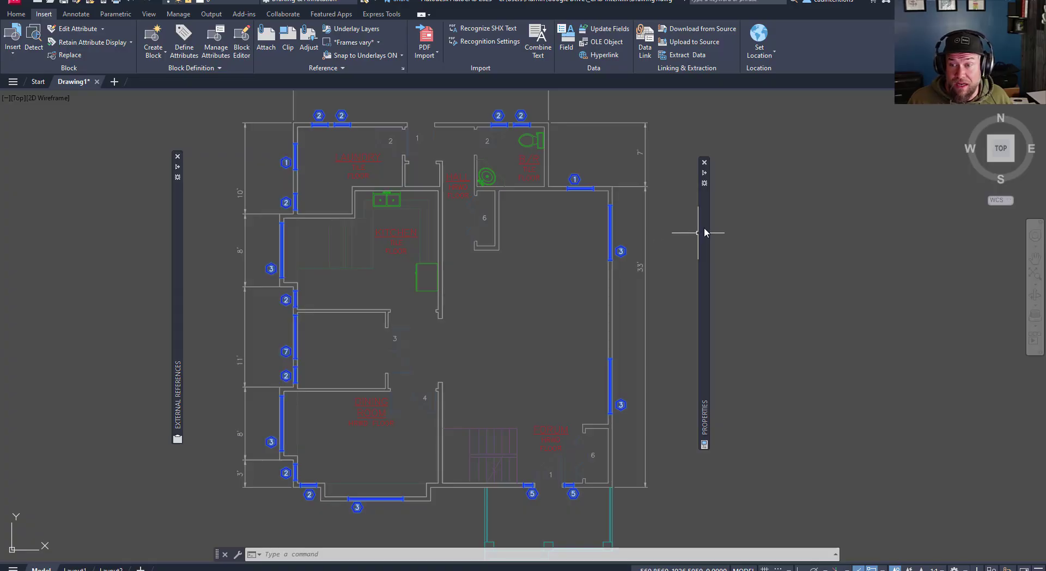
{"action": "mouse_move", "coordinate": [706, 232]}
{"action": "left_click", "coordinate": [756, 172]}
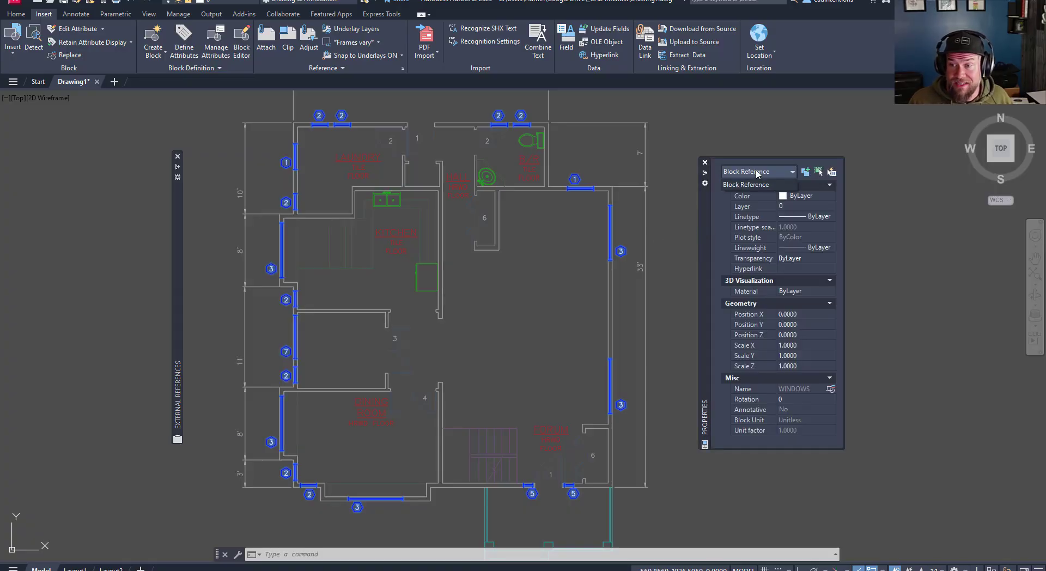
{"action": "left_click", "coordinate": [745, 184]}
{"action": "right_click", "coordinate": [655, 224]}
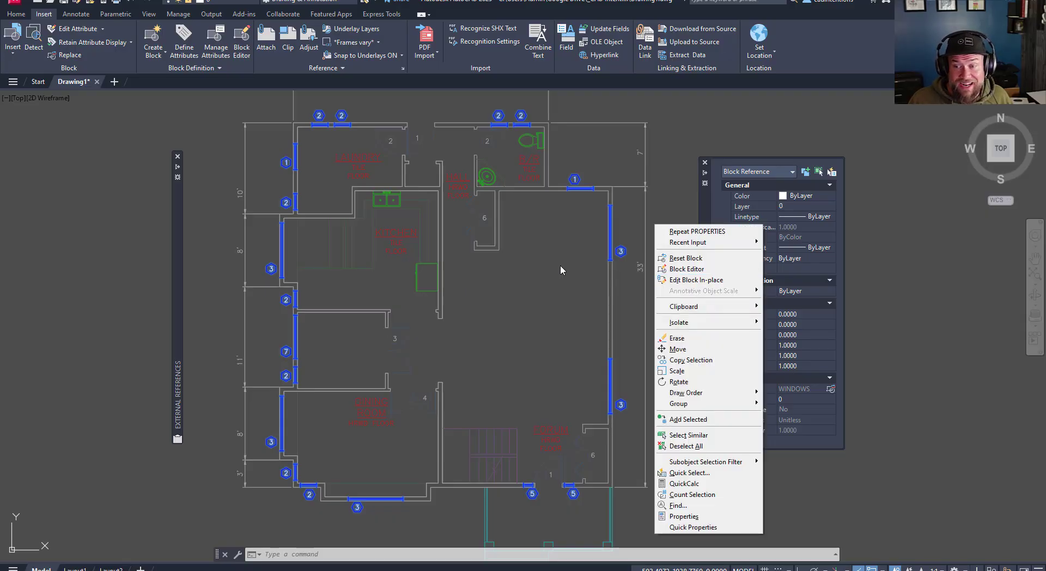
{"action": "key", "text": "Escape"}
{"action": "key", "text": "Escape"}
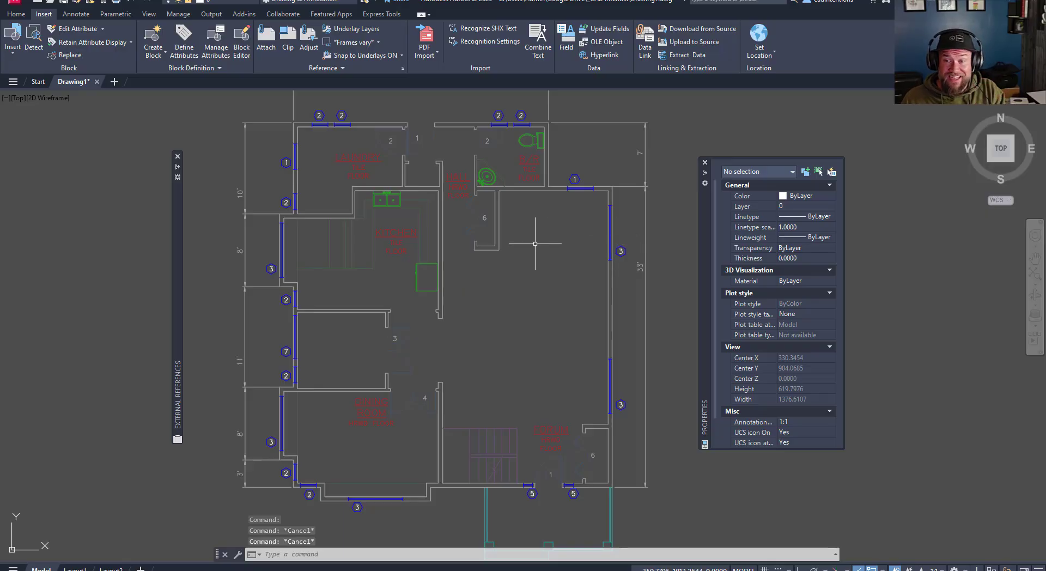
{"action": "middle_click_drag", "start_coordinate": [535, 273], "coordinate": [475, 272]}
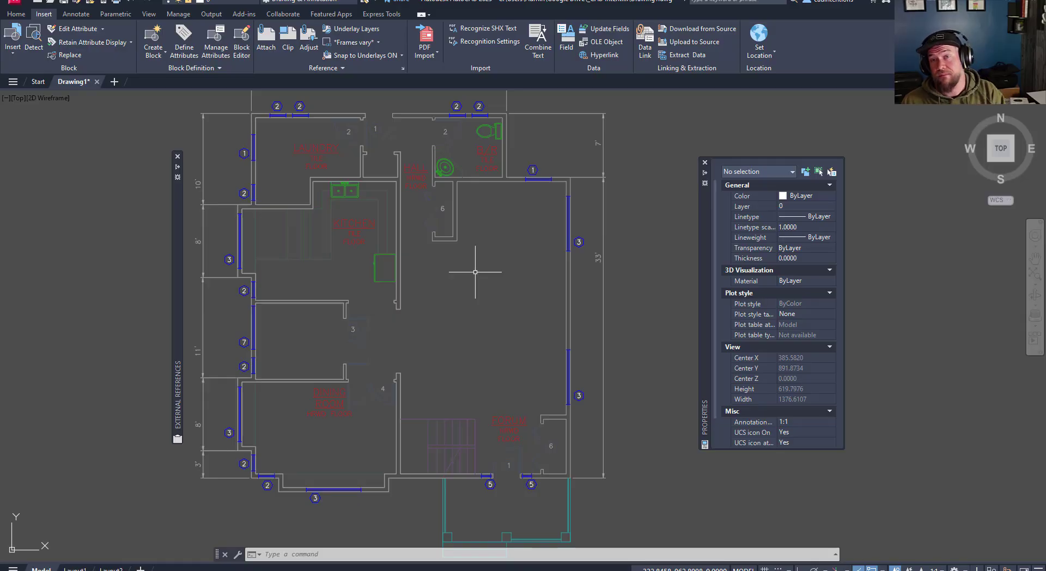
{"action": "key", "text": "Escape"}
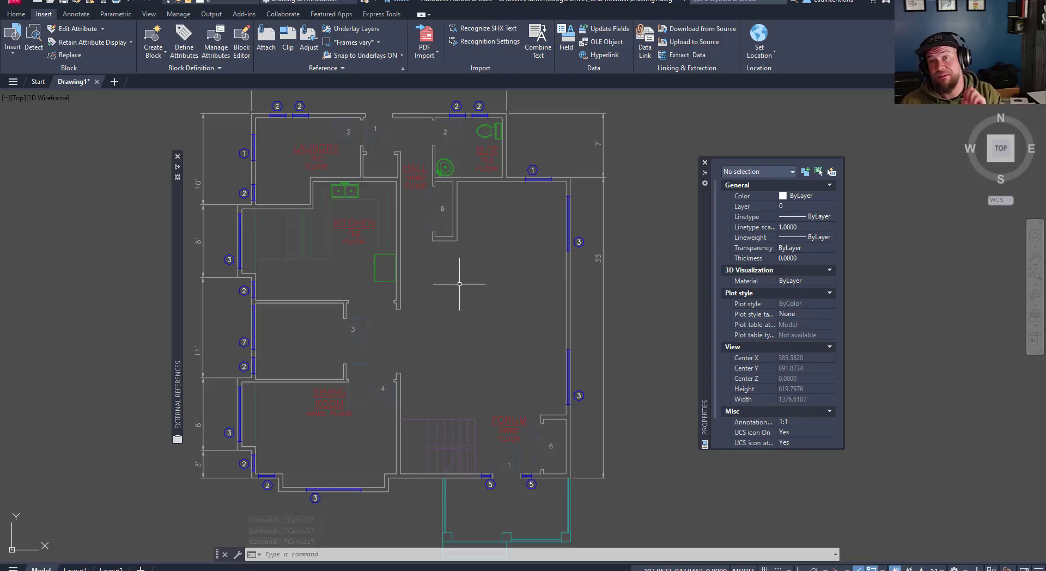
{"action": "left_click", "coordinate": [128, 135]}
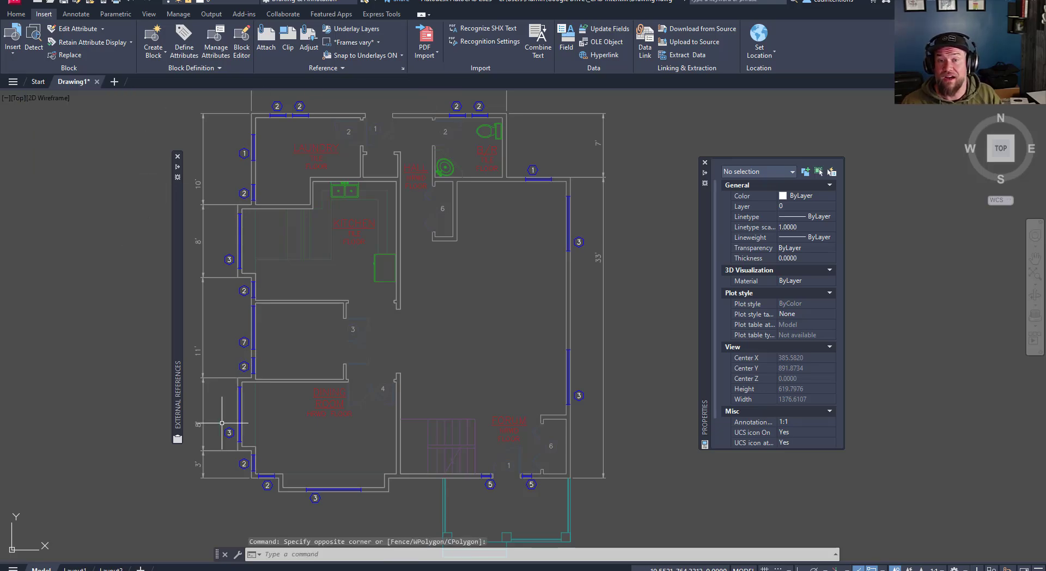
{"action": "scroll", "coordinate": [400, 322], "scroll_direction": "down", "scroll_amount": 2}
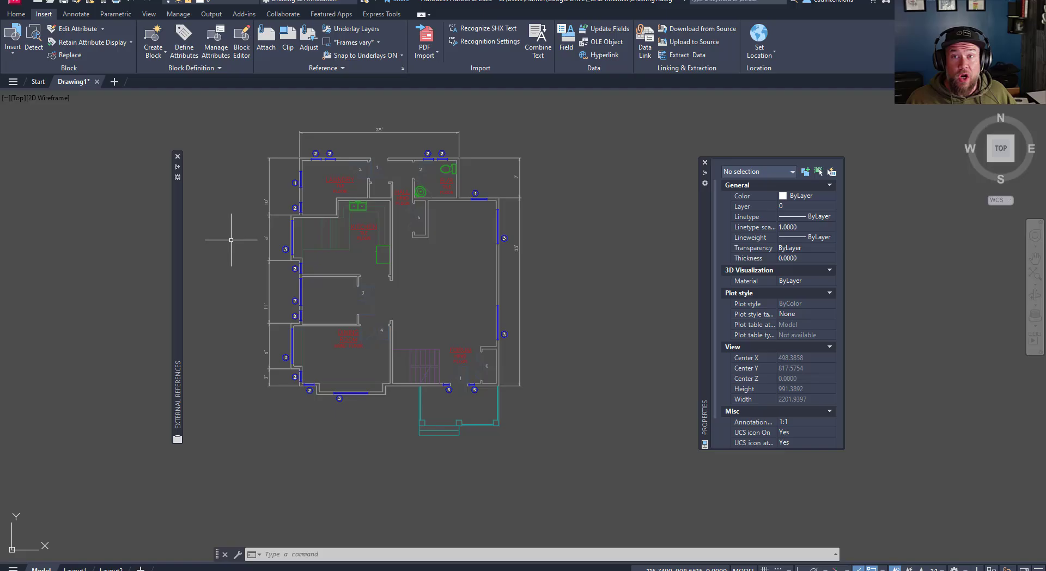
{"action": "key", "text": "Escape"}
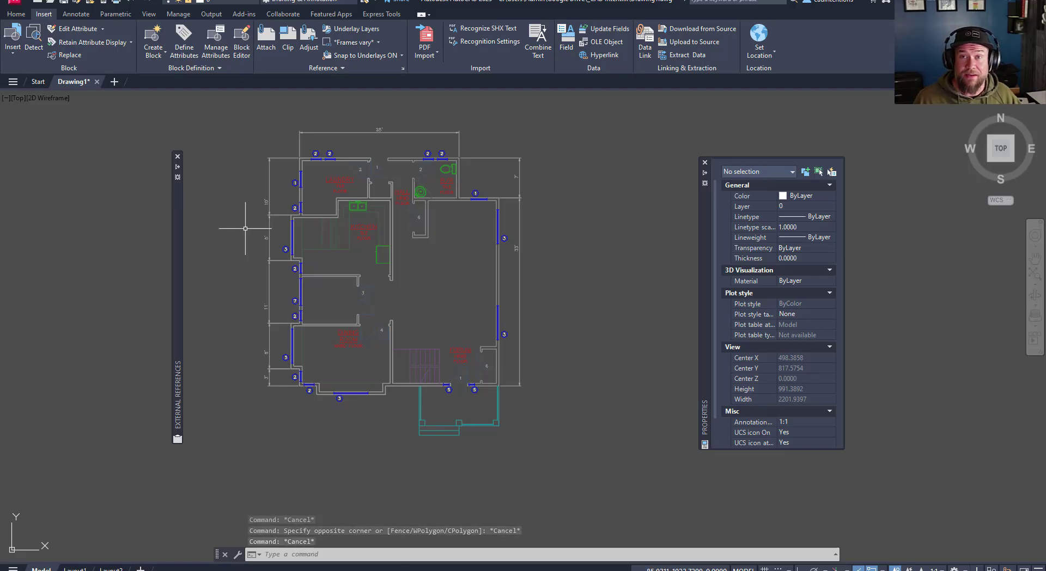
{"action": "key", "text": "Escape"}
{"action": "key", "text": "Escape"}
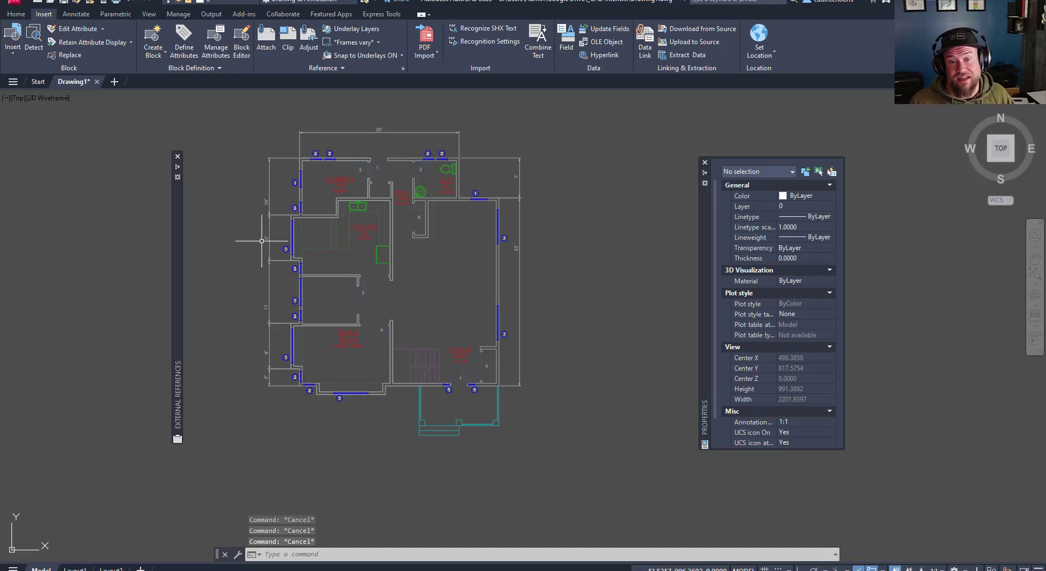
Adjust the Xref display fade on the Options Display tab and apply it
{"action": "type", "text": "OPTION"}
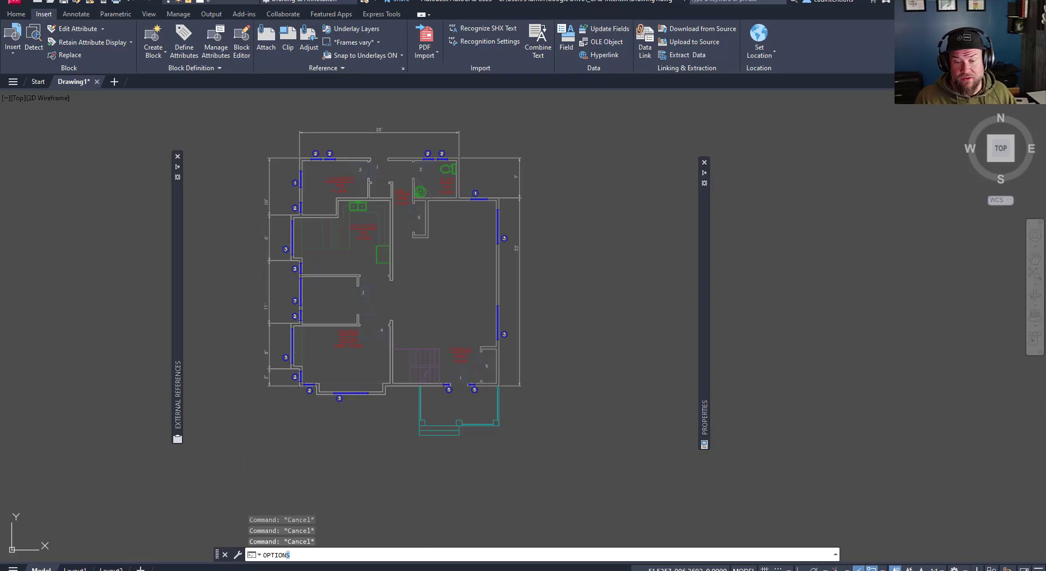
{"action": "key", "text": "Return"}
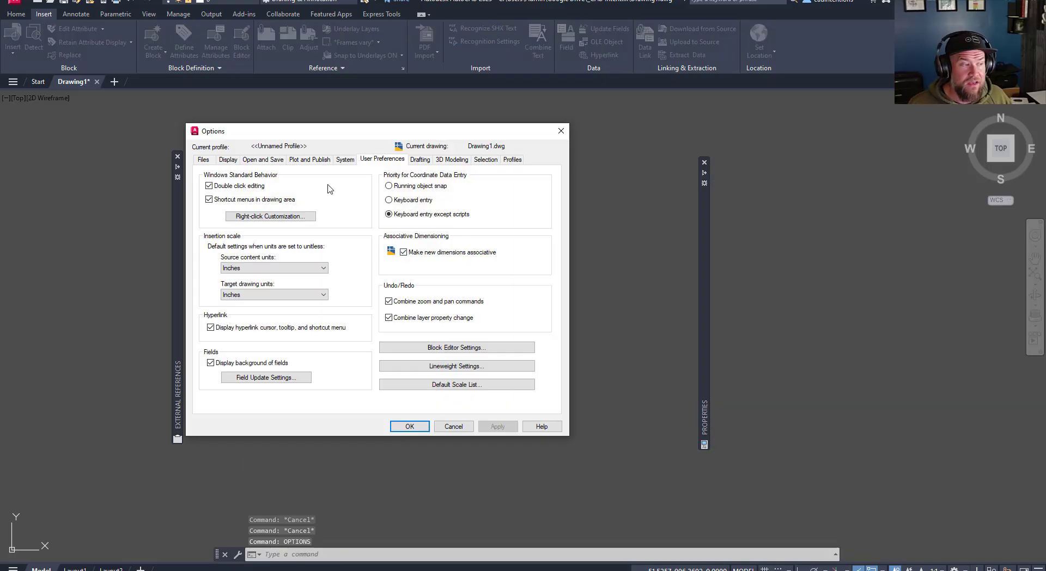
{"action": "left_click", "coordinate": [233, 160]}
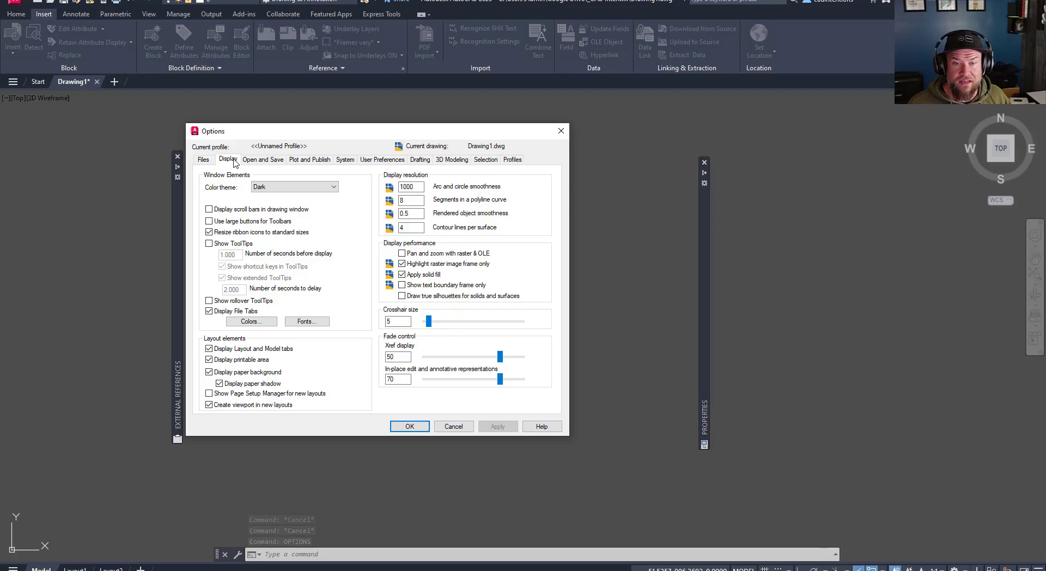
{"action": "mouse_move", "coordinate": [381, 136]}
{"action": "left_mouse_down"}
{"action": "mouse_move", "coordinate": [748, 136]}
{"action": "mouse_move", "coordinate": [732, 136]}
{"action": "left_mouse_up"}
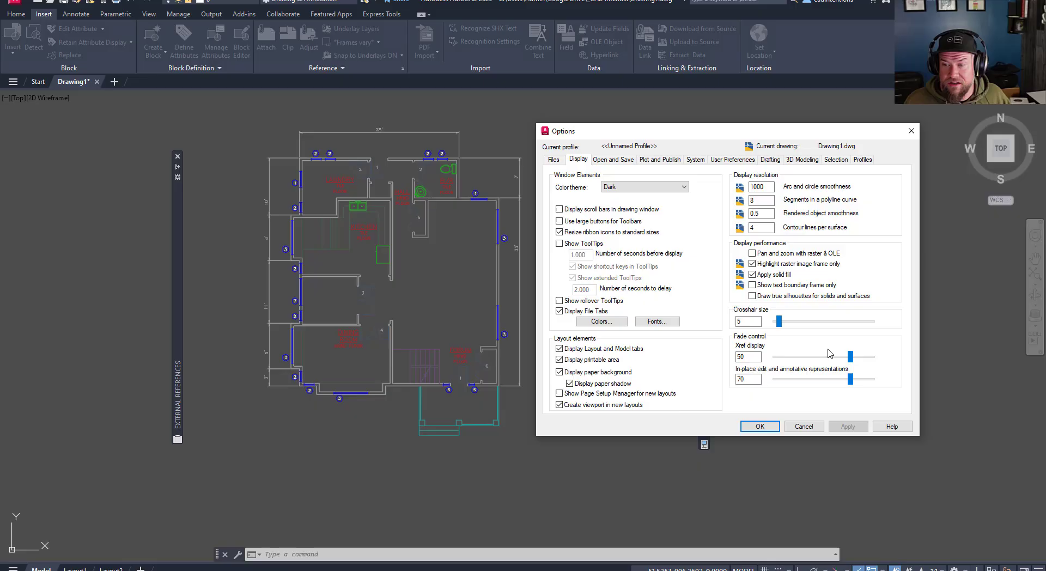
{"action": "left_click_drag", "start_coordinate": [849, 357], "coordinate": [874, 358]}
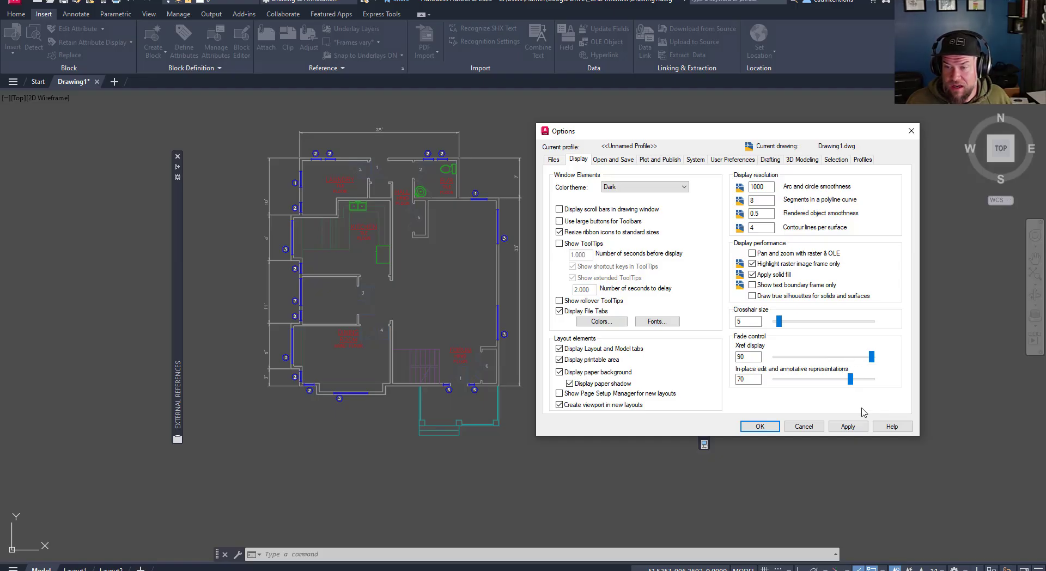
{"action": "left_click", "coordinate": [851, 426]}
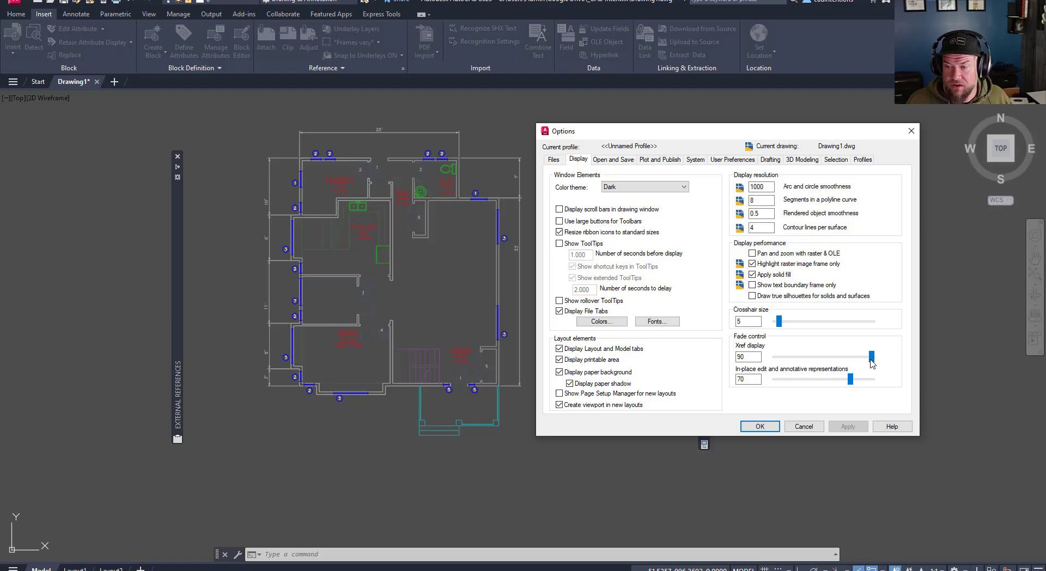
{"action": "left_click_drag", "start_coordinate": [871, 361], "coordinate": [793, 360]}
{"action": "left_click", "coordinate": [846, 426]}
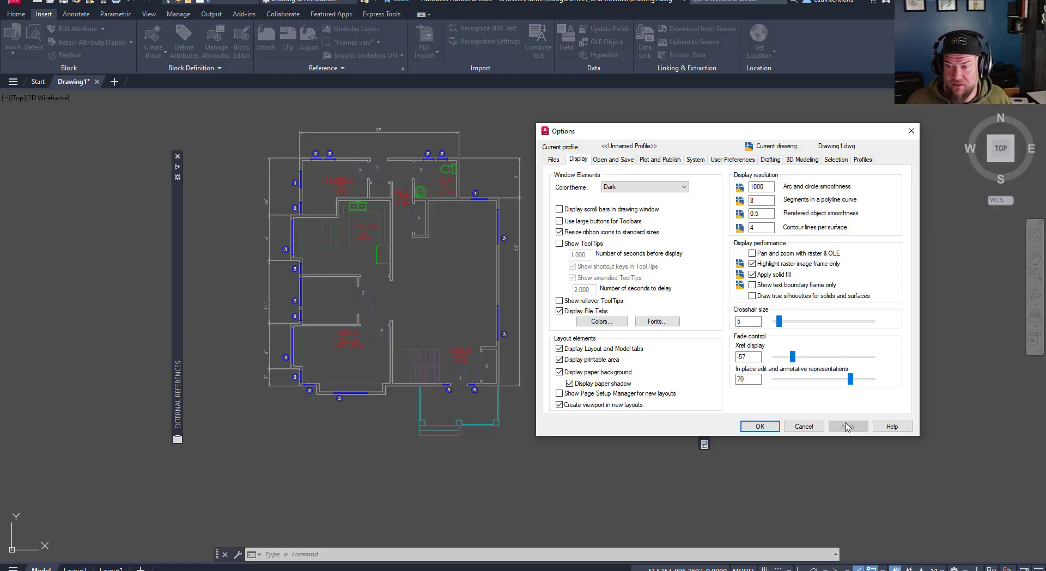
{"action": "left_click", "coordinate": [768, 428]}
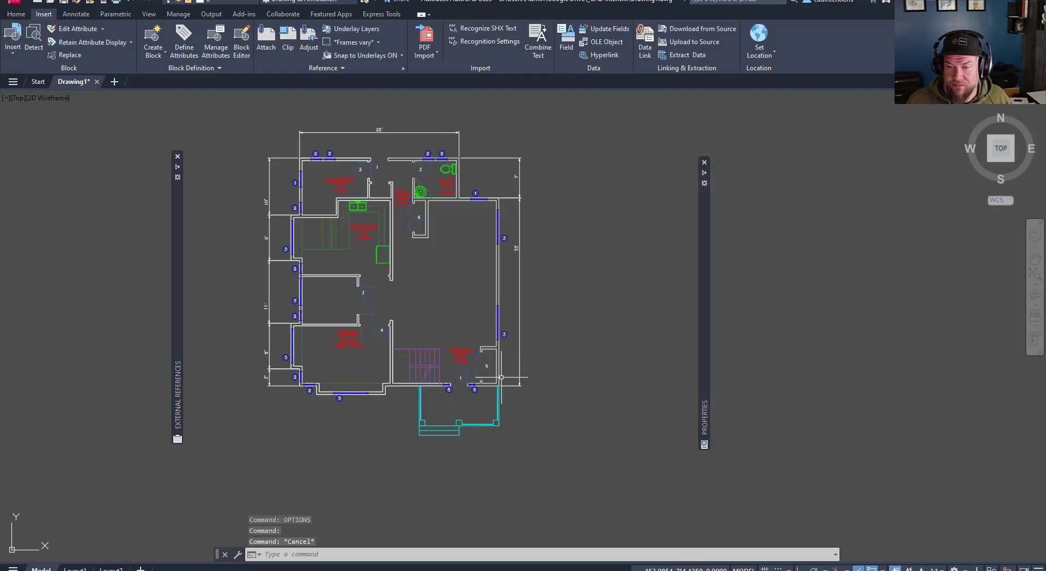
Reopen Options and raise the Xref display fade to 65, applying and closing
{"action": "key", "text": "Escape"}
{"action": "scroll", "coordinate": [358, 354], "scroll_direction": "up", "scroll_amount": 2}
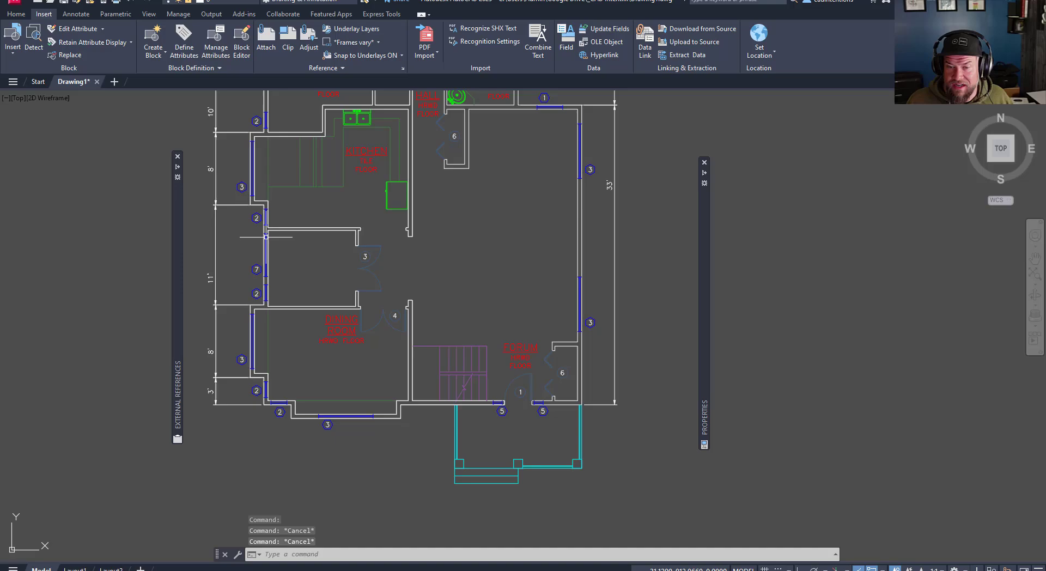
{"action": "left_click", "coordinate": [216, 290]}
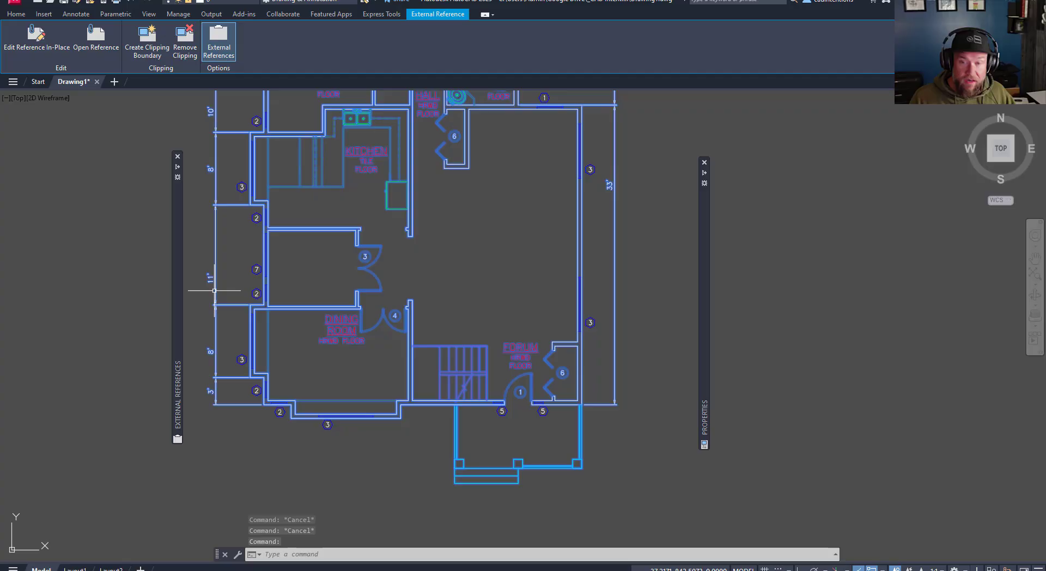
{"action": "type", "text": "optoins"}
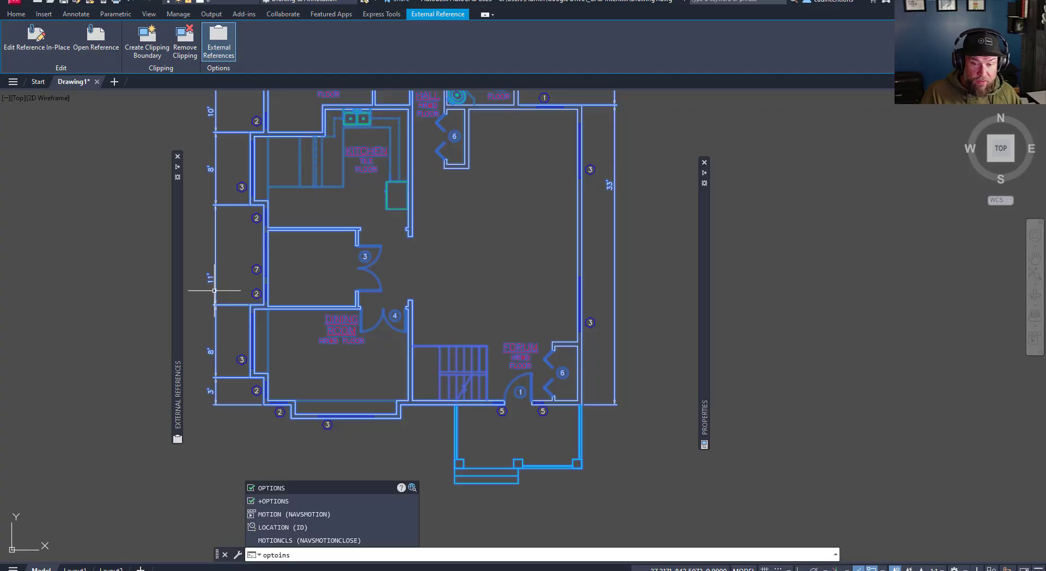
{"action": "key", "text": "Return"}
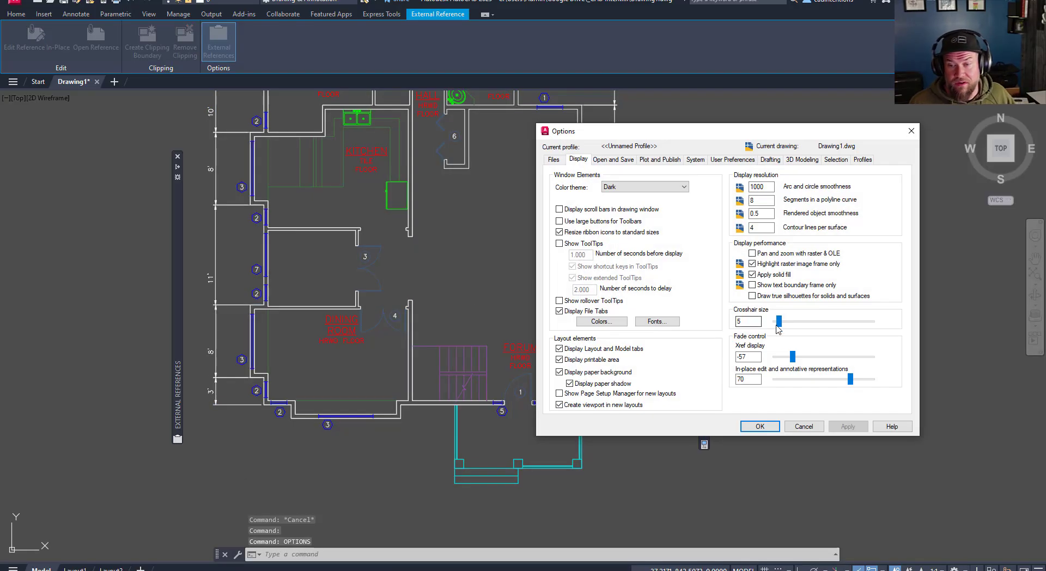
{"action": "left_click_drag", "start_coordinate": [792, 356], "coordinate": [858, 369]}
{"action": "left_click", "coordinate": [848, 426]}
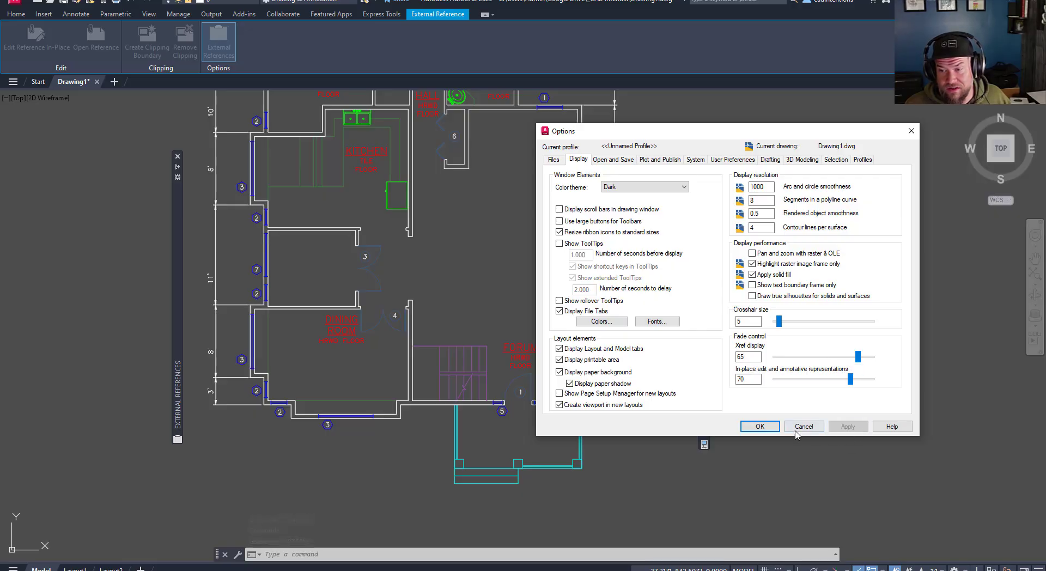
{"action": "left_click", "coordinate": [759, 426]}
{"action": "key", "text": "Escape"}
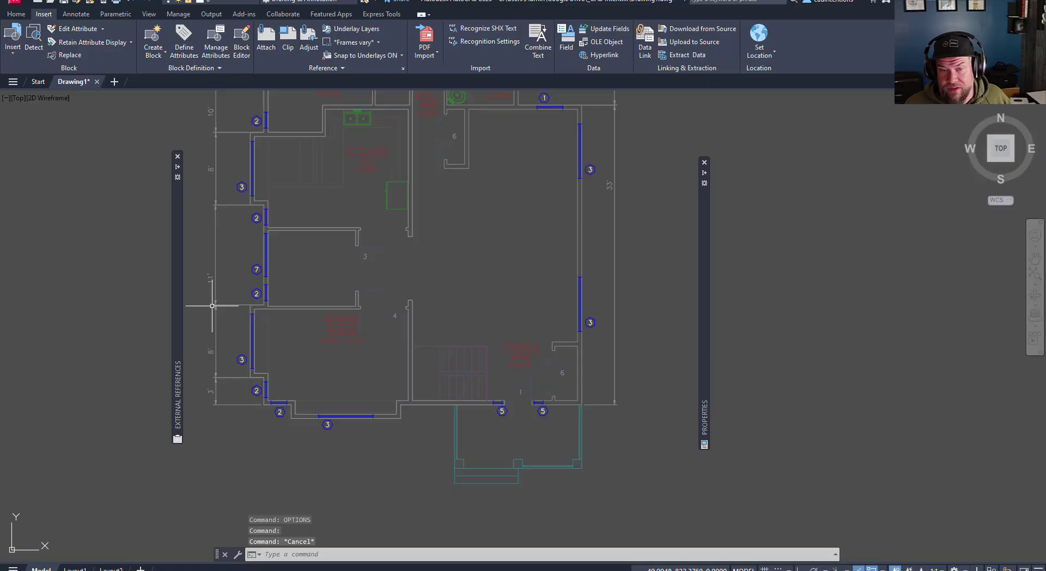
Deselect the floorplan xref and pan the view down
{"action": "left_click", "coordinate": [214, 299]}
{"action": "key", "text": "Escape"}
{"action": "scroll", "coordinate": [341, 256], "scroll_direction": "down", "scroll_amount": 4}
{"action": "middle_click_drag", "start_coordinate": [341, 256], "coordinate": [333, 299]}
{"action": "key", "text": "Escape"}
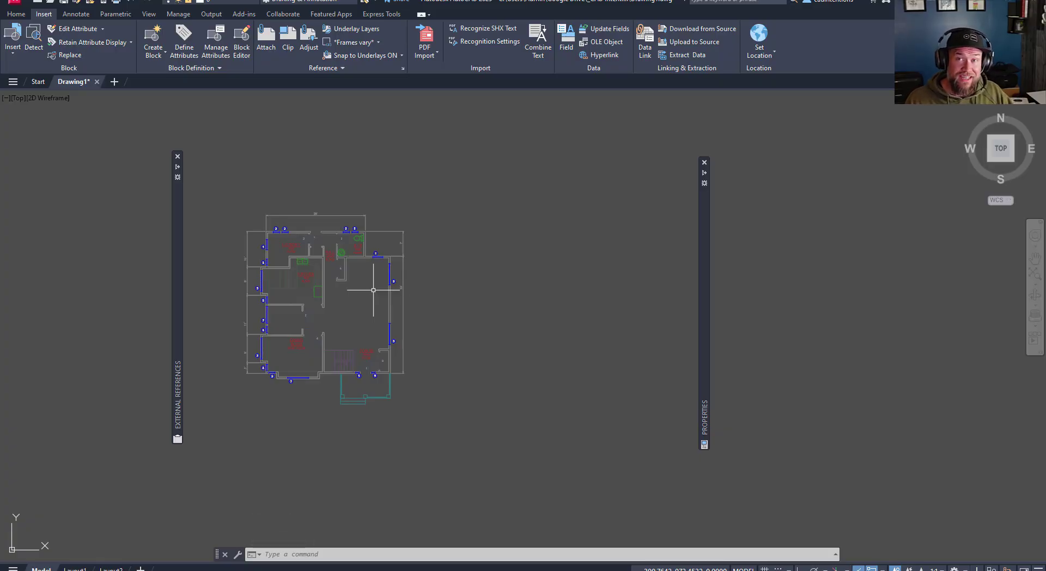
Draw an open four-point polyline with PL across the plan's right side
{"action": "type", "text": "pl"}
{"action": "key", "text": "Return"}
{"action": "scroll", "coordinate": [353, 308], "scroll_direction": "up", "scroll_amount": 4}
{"action": "left_click", "coordinate": [353, 306]}
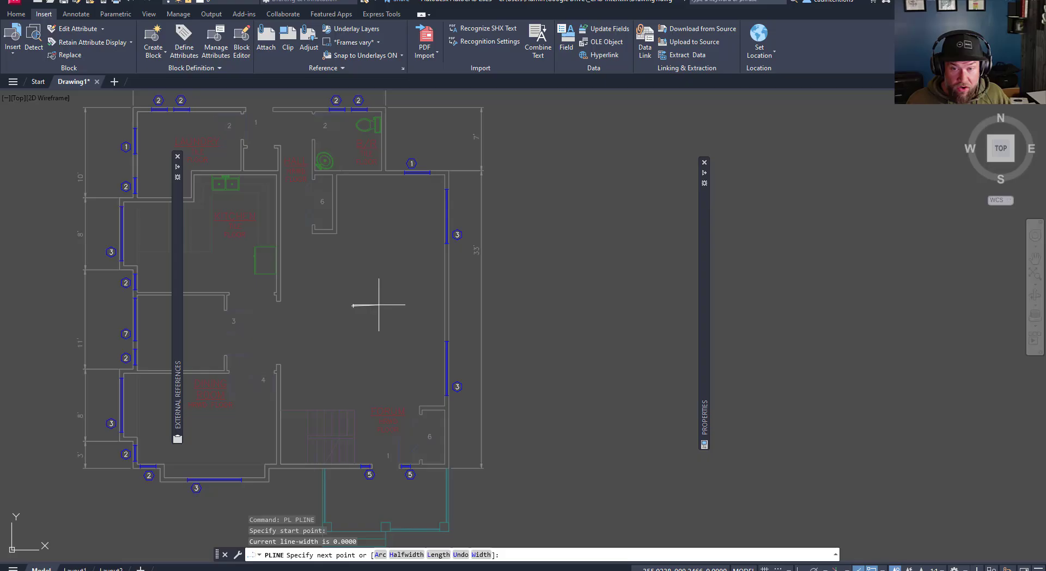
{"action": "left_click", "coordinate": [542, 240]}
{"action": "left_click", "coordinate": [629, 352]}
{"action": "left_click", "coordinate": [399, 352]}
{"action": "key", "text": "Return"}
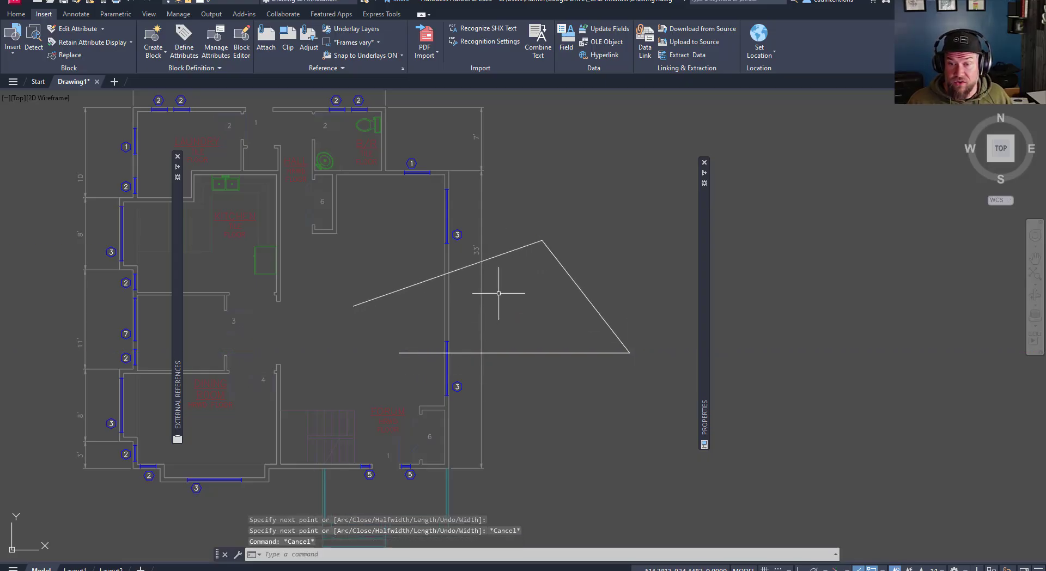
Window-select the floorplan xref so the External Reference tab appears
{"action": "left_click", "coordinate": [542, 261]}
{"action": "key", "text": "Escape"}
{"action": "key", "text": "Escape"}
{"action": "left_click", "coordinate": [501, 280]}
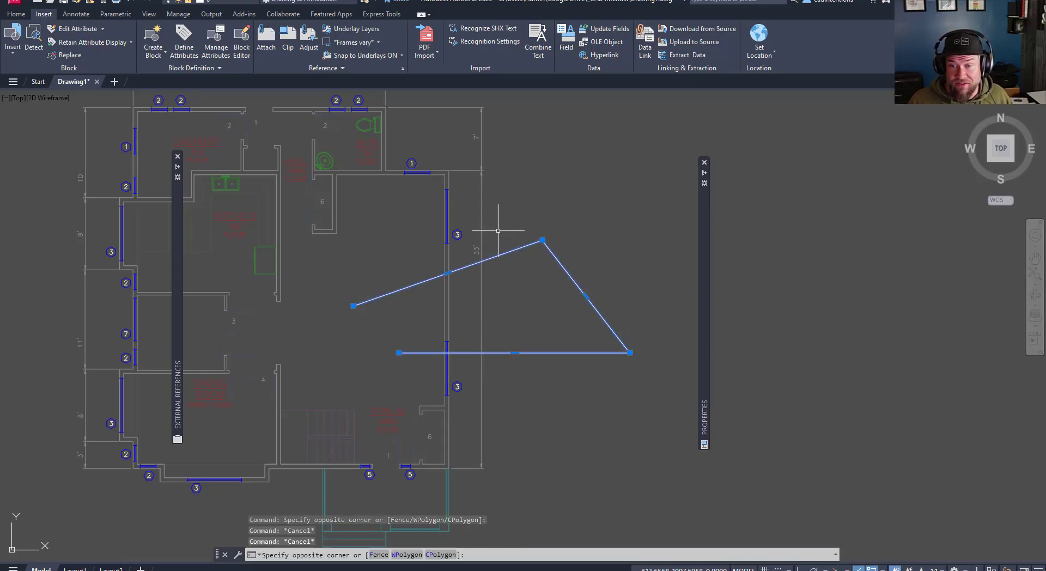
{"action": "left_click", "coordinate": [497, 226]}
{"action": "key", "text": "Escape"}
{"action": "key", "text": "Escape"}
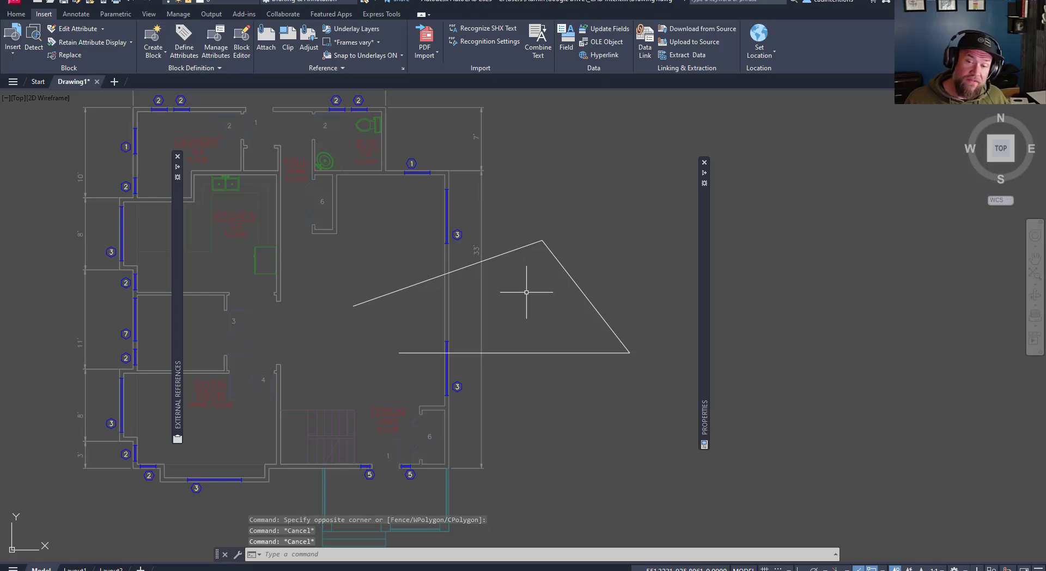
{"action": "left_click", "coordinate": [520, 298]}
{"action": "left_click", "coordinate": [449, 304]}
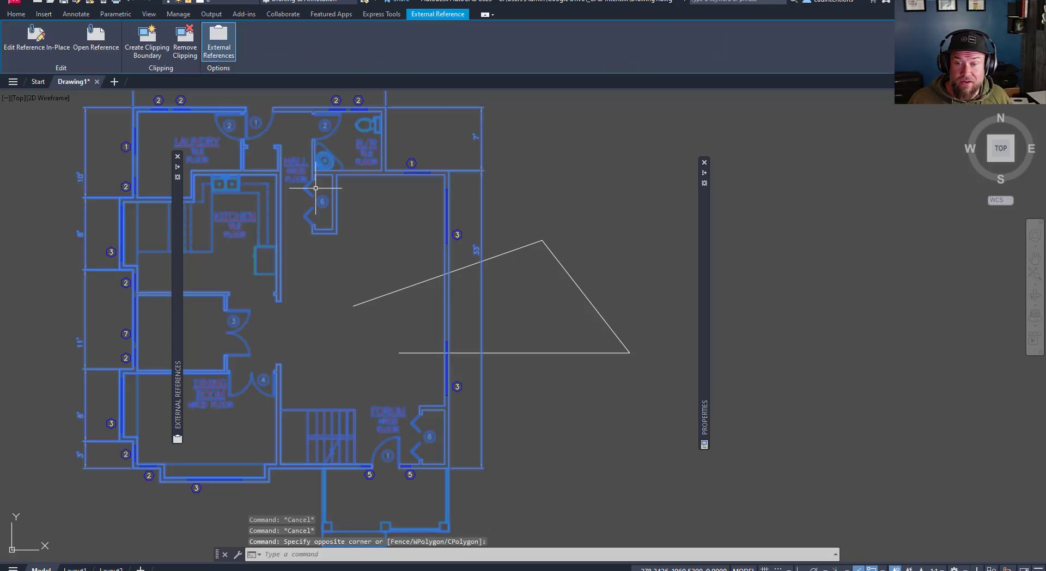
{"action": "key", "text": "Escape"}
{"action": "key", "text": "Escape"}
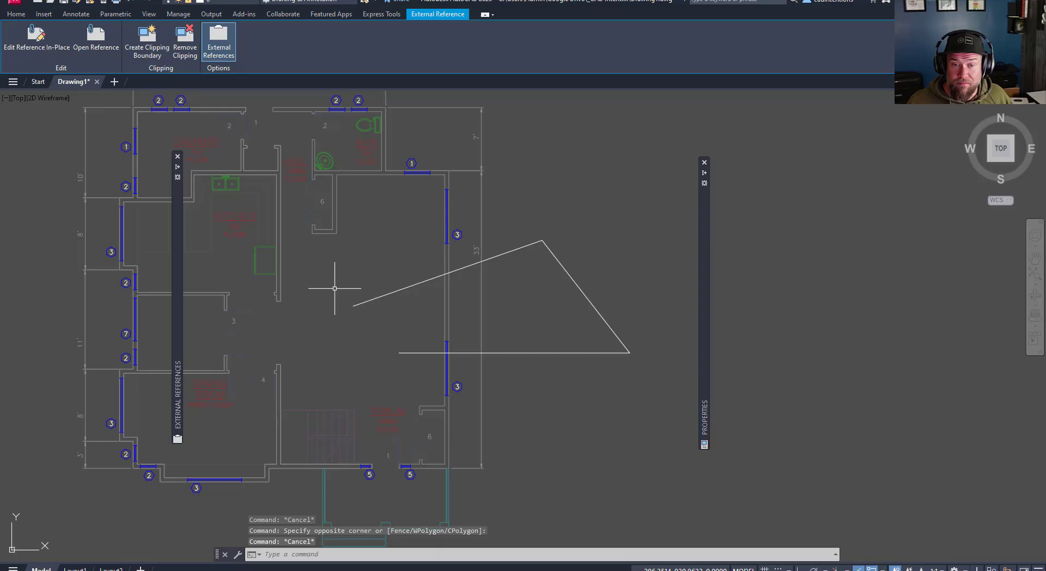
{"action": "scroll", "coordinate": [329, 299], "scroll_direction": "down", "scroll_amount": 2}
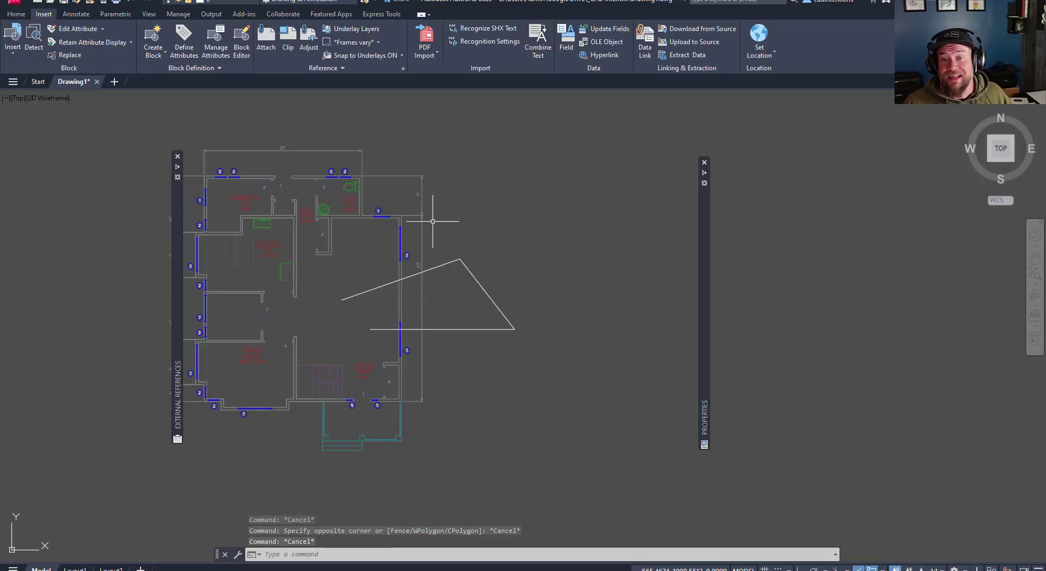
{"action": "left_click", "coordinate": [329, 231]}
{"action": "left_click", "coordinate": [286, 126]}
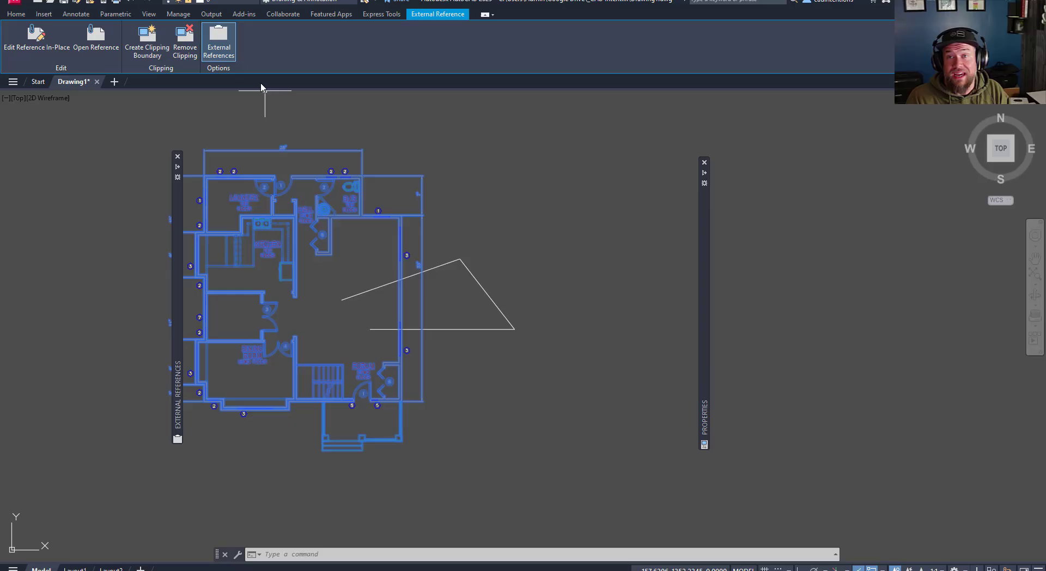
Clip the floorplan xref with a six-point polygonal boundary and recentre the clipped plan
{"action": "left_click", "coordinate": [158, 60]}
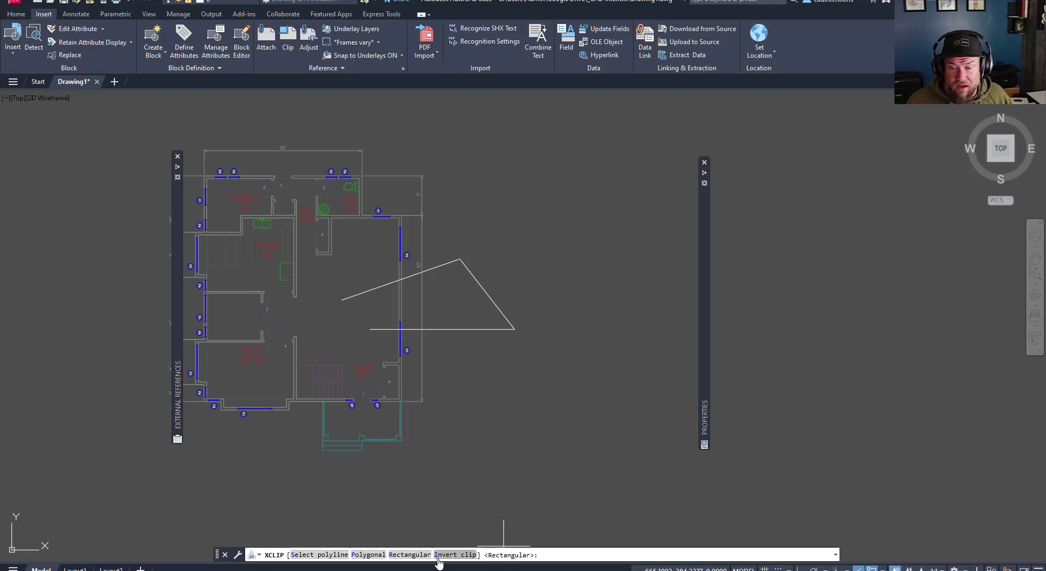
{"action": "left_click", "coordinate": [378, 554]}
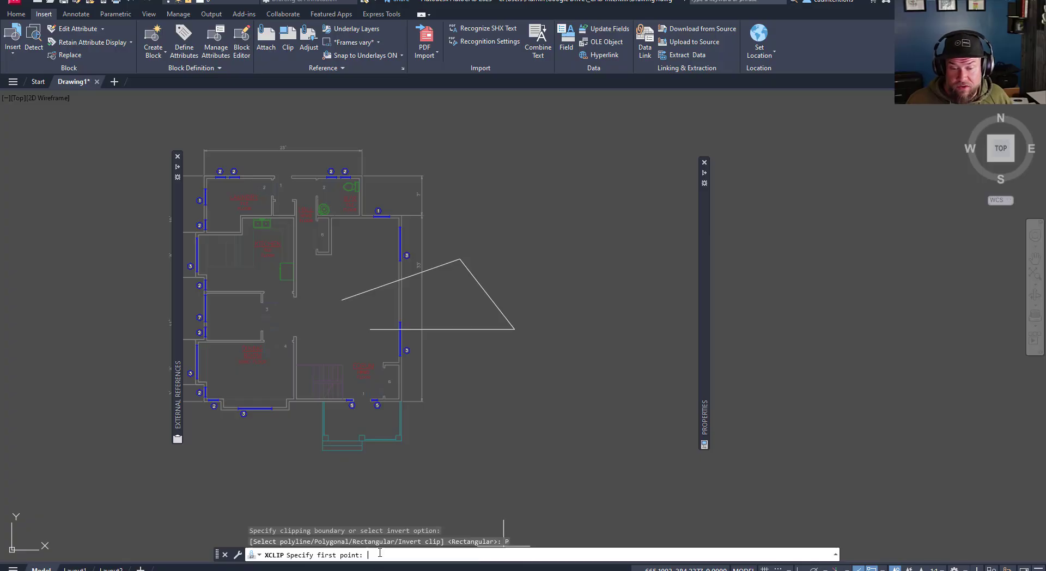
{"action": "left_click", "coordinate": [443, 459]}
{"action": "left_click", "coordinate": [257, 446]}
{"action": "left_click", "coordinate": [233, 371]}
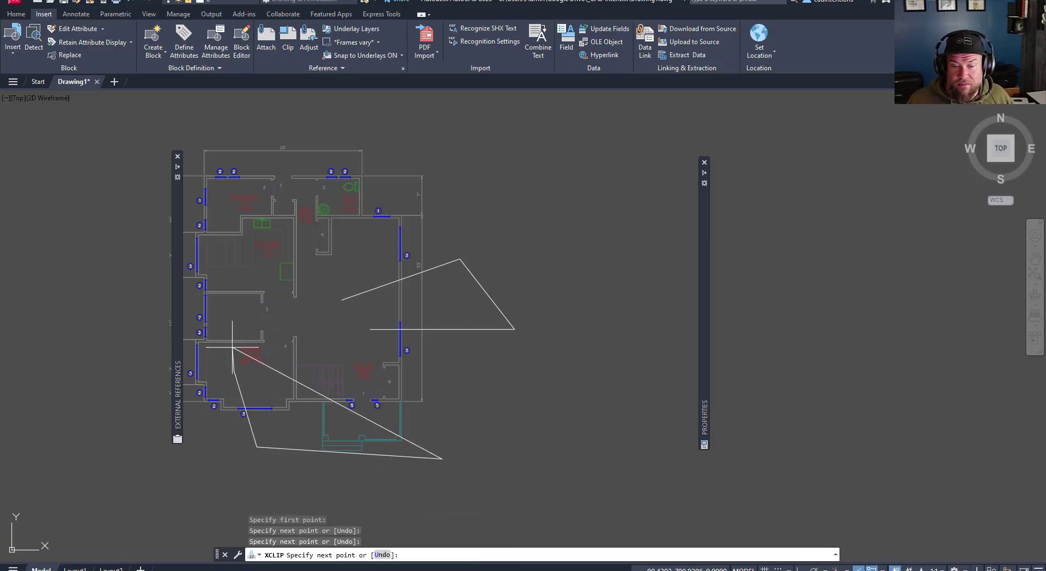
{"action": "left_click", "coordinate": [235, 281]}
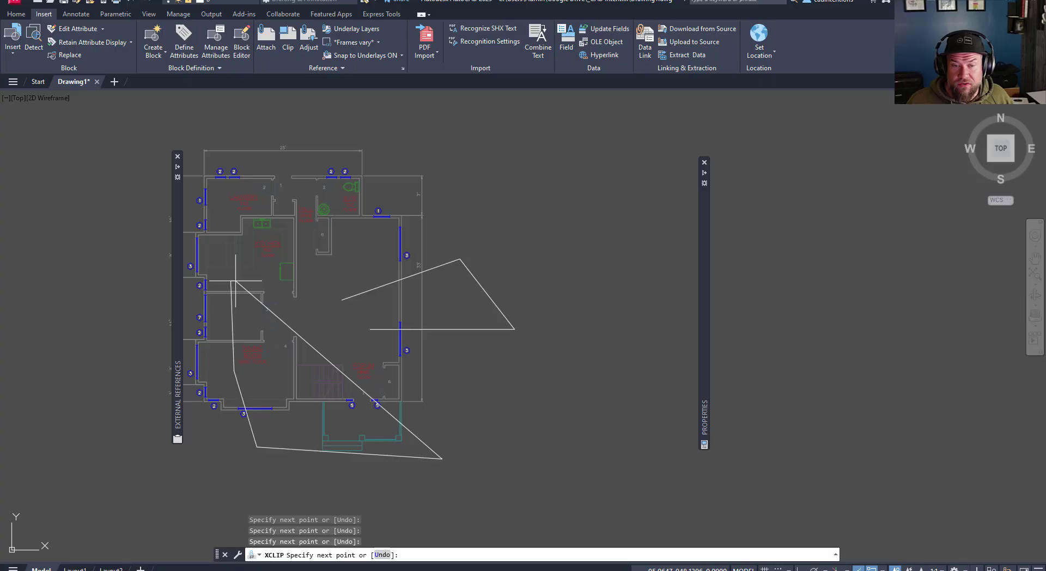
{"action": "left_click", "coordinate": [284, 184]}
{"action": "left_click", "coordinate": [392, 134]}
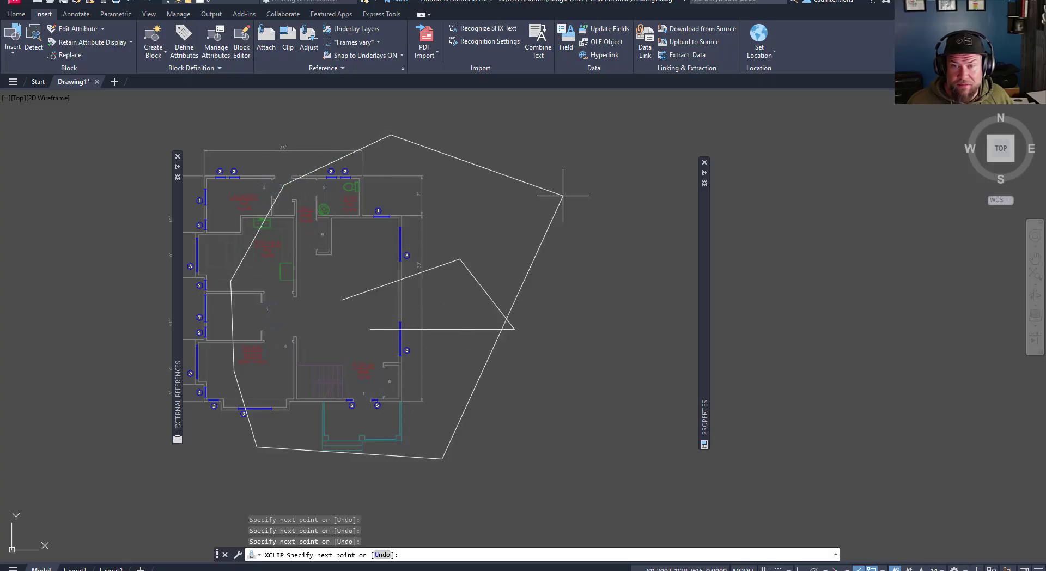
{"action": "key", "text": "Return"}
{"action": "key", "text": "Escape"}
{"action": "key", "text": "Escape"}
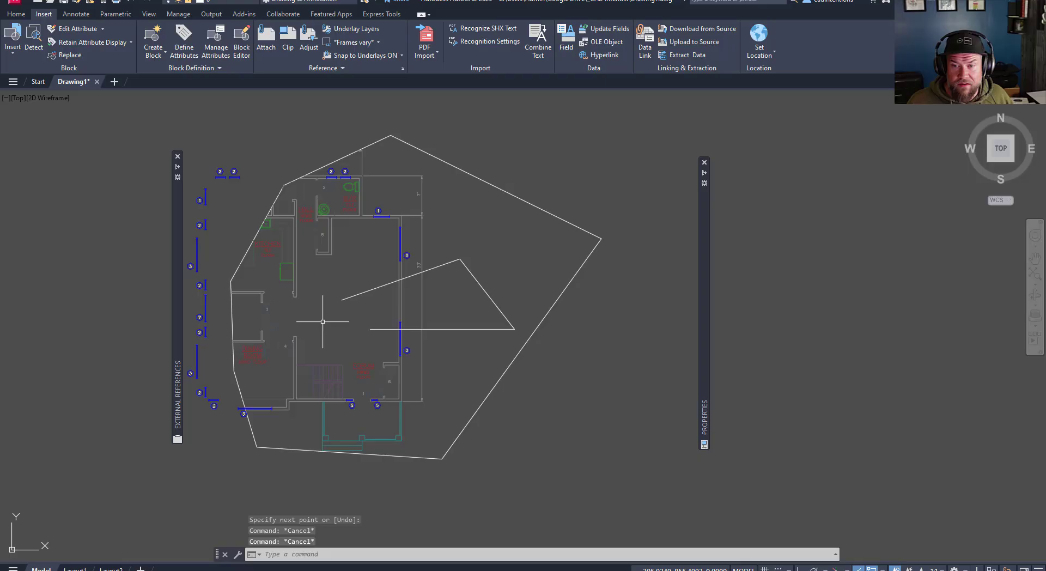
{"action": "middle_click_drag", "start_coordinate": [299, 247], "coordinate": [369, 226]}
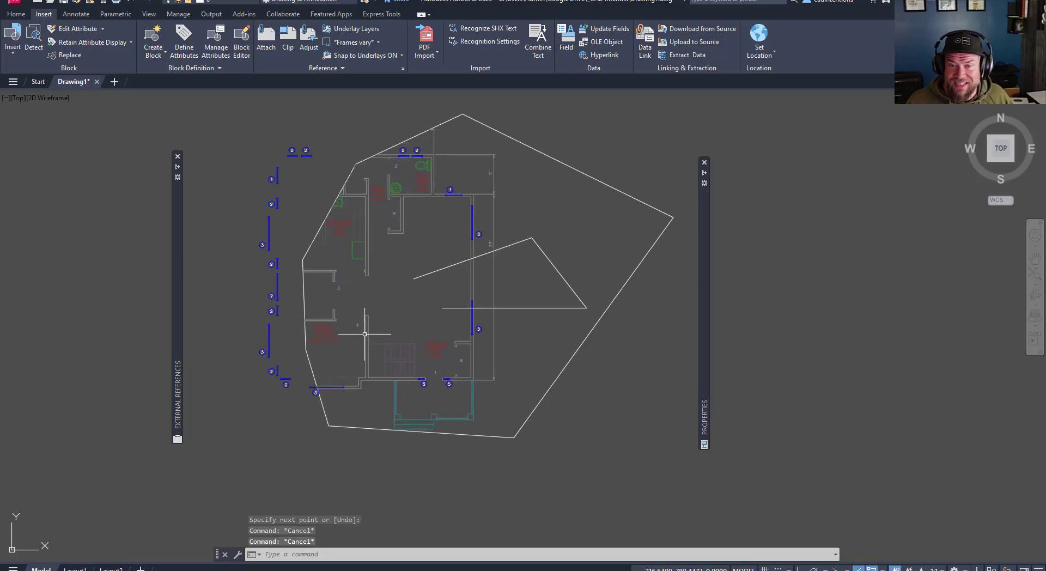
Stretch the clip boundary's left corner outward and pull its top corner down
{"action": "left_click", "coordinate": [361, 339]}
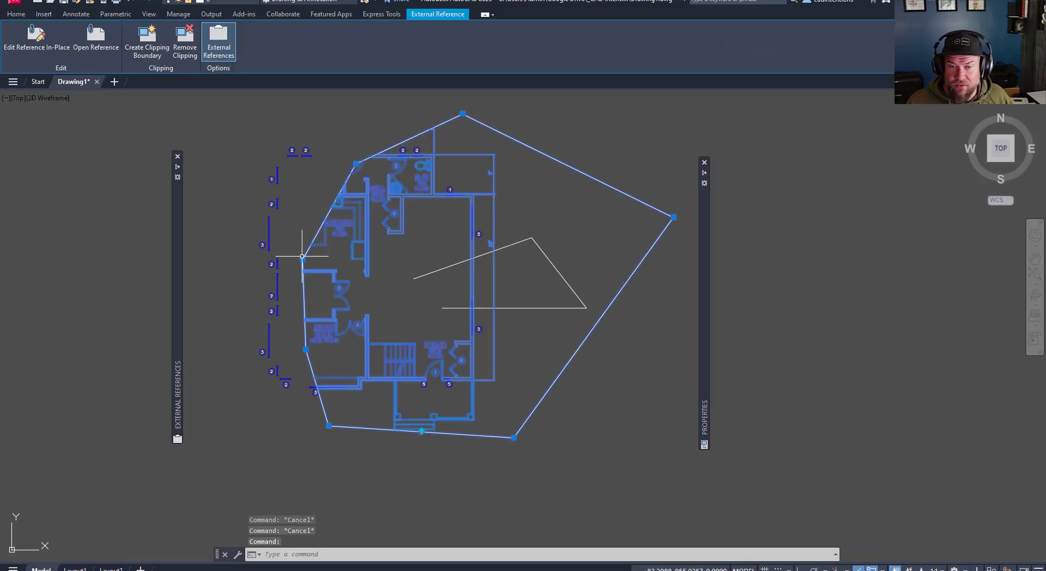
{"action": "left_click", "coordinate": [302, 260]}
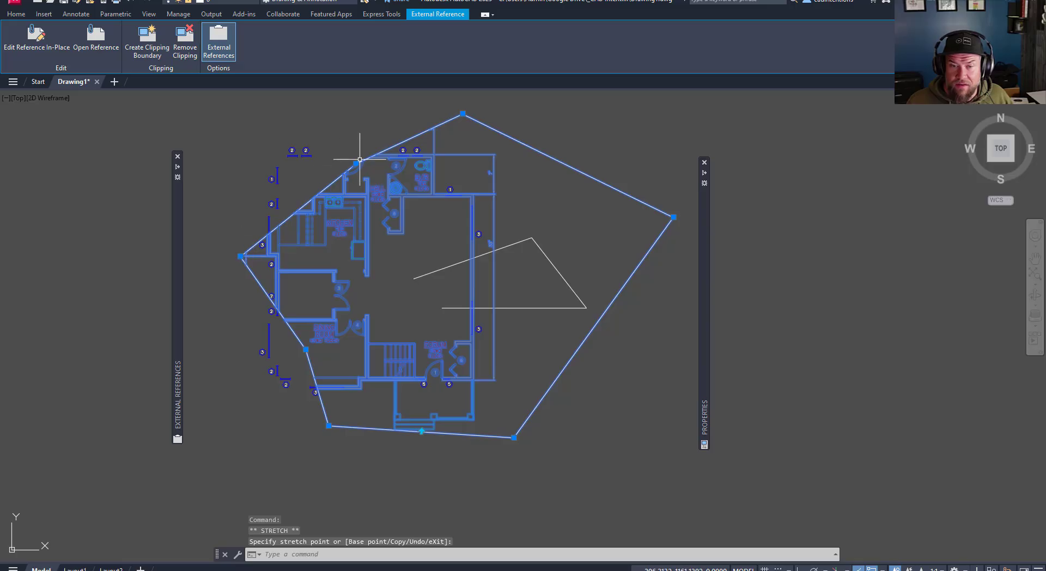
{"action": "left_click", "coordinate": [356, 163]}
{"action": "left_click", "coordinate": [281, 124]}
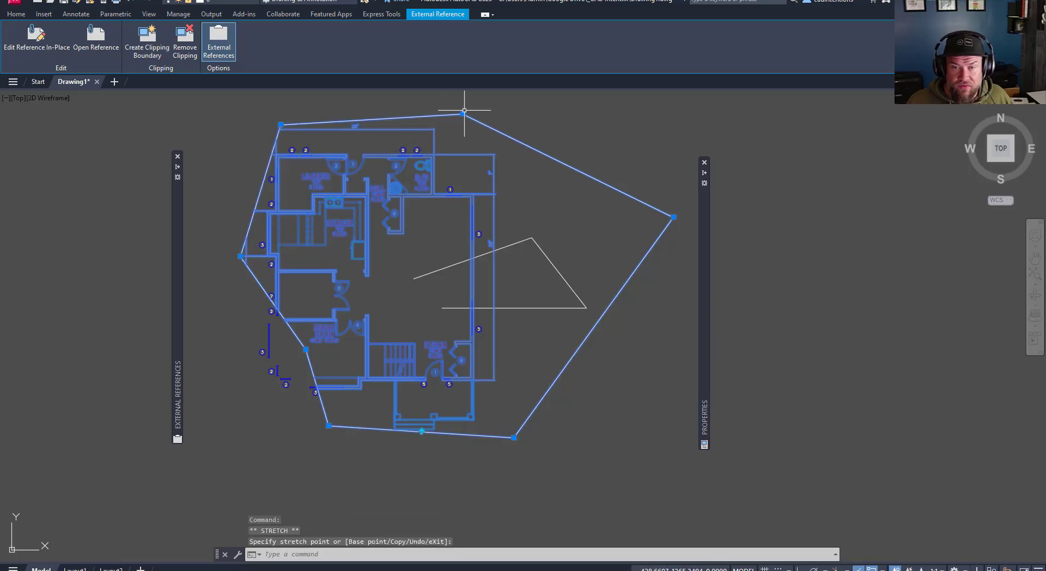
{"action": "left_click", "coordinate": [462, 113]}
{"action": "left_click", "coordinate": [419, 185]}
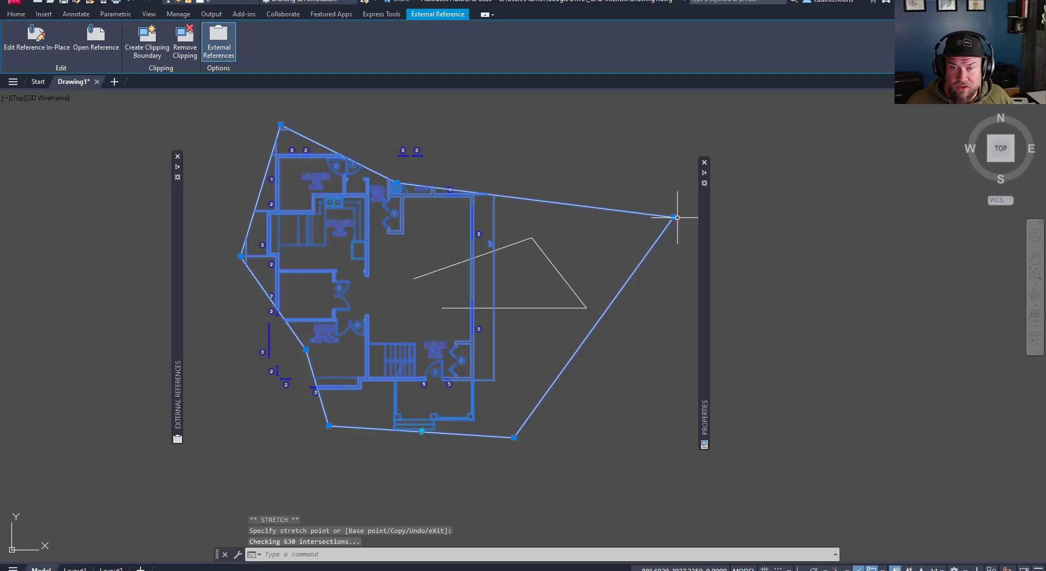
{"action": "left_click", "coordinate": [677, 218]}
{"action": "key", "text": "Escape"}
{"action": "key", "text": "Escape"}
{"action": "key", "text": "Escape"}
{"action": "key", "text": "Escape"}
{"action": "scroll", "coordinate": [545, 250], "scroll_direction": "down", "scroll_amount": 5}
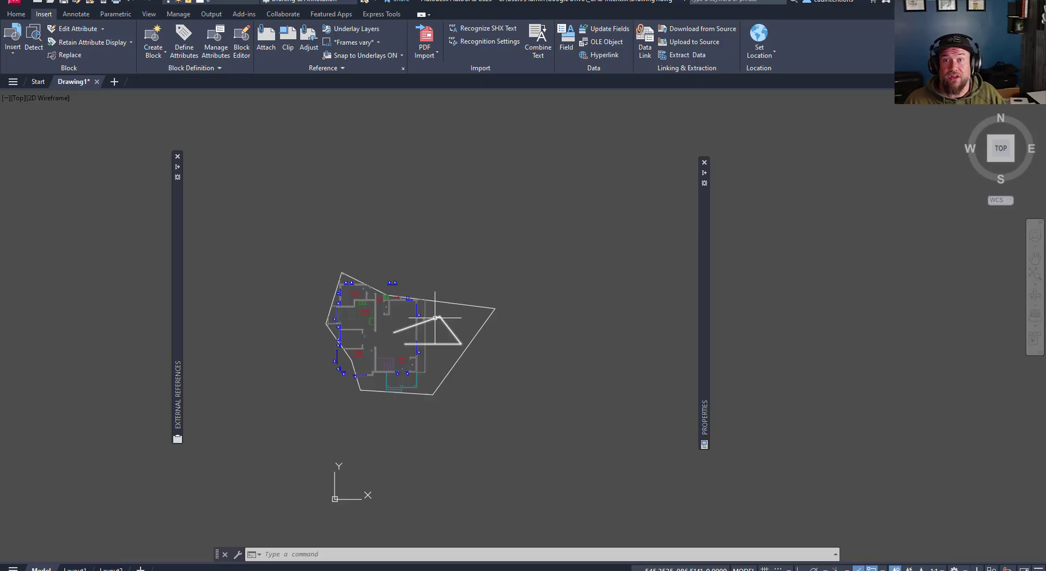
{"action": "key", "text": "Escape"}
{"action": "key", "text": "Escape"}
{"action": "key", "text": "Escape"}
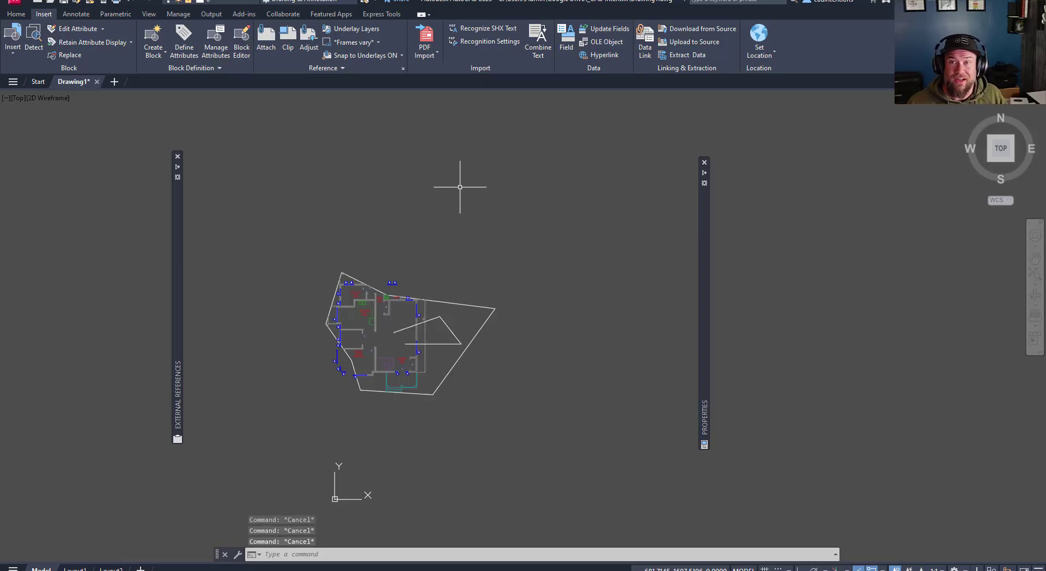
{"action": "scroll", "coordinate": [523, 212], "scroll_direction": "down", "scroll_amount": 3}
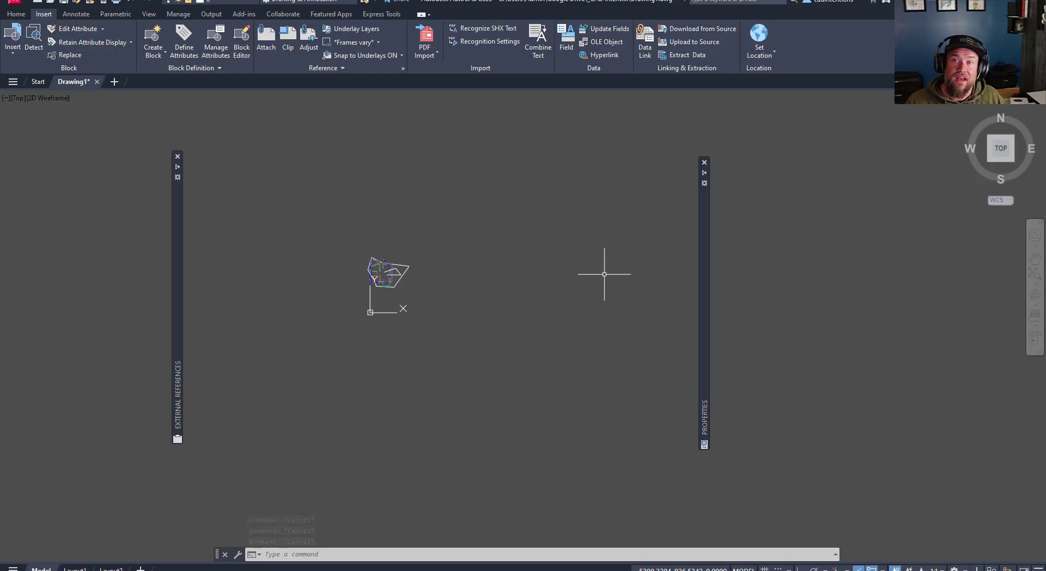
Open Layer Properties Manager and pick the floorplan filter under Xref, showing 194 layers
{"action": "key", "text": "Escape"}
{"action": "key", "text": "Escape"}
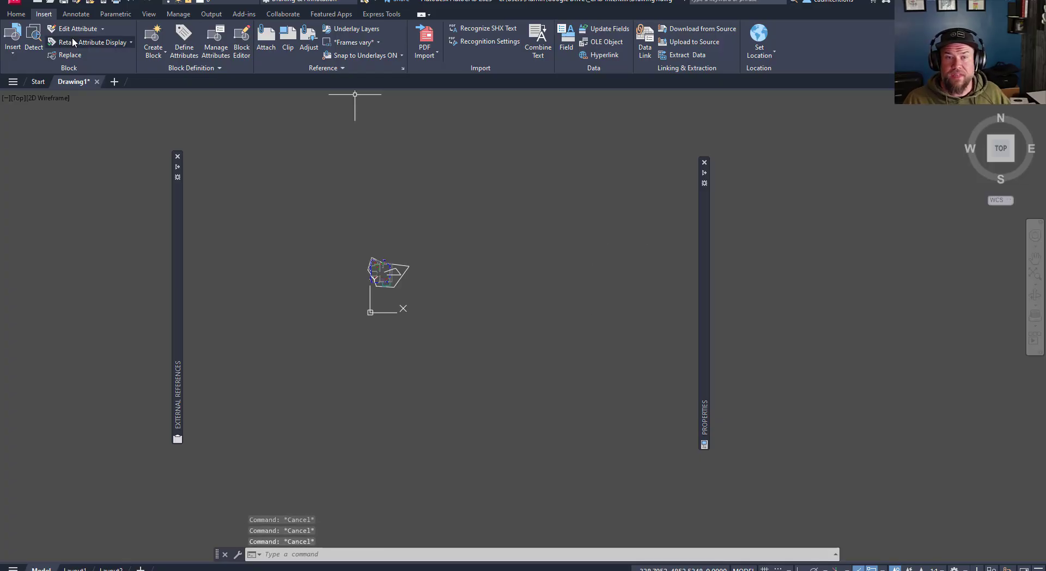
{"action": "key", "text": "alt+h"}
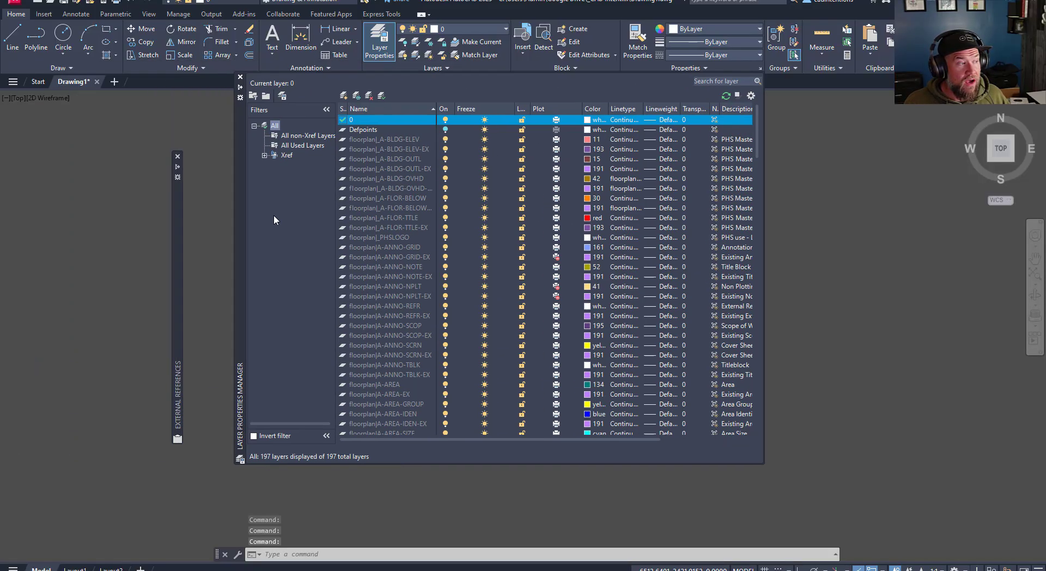
{"action": "mouse_move", "coordinate": [273, 215]}
{"action": "left_mouse_down"}
{"action": "mouse_move", "coordinate": [485, 233]}
{"action": "mouse_move", "coordinate": [472, 235]}
{"action": "left_mouse_up"}
{"action": "scroll", "coordinate": [390, 277], "scroll_direction": "up", "scroll_amount": 10}
{"action": "scroll", "coordinate": [373, 272], "scroll_direction": "up", "scroll_amount": 1}
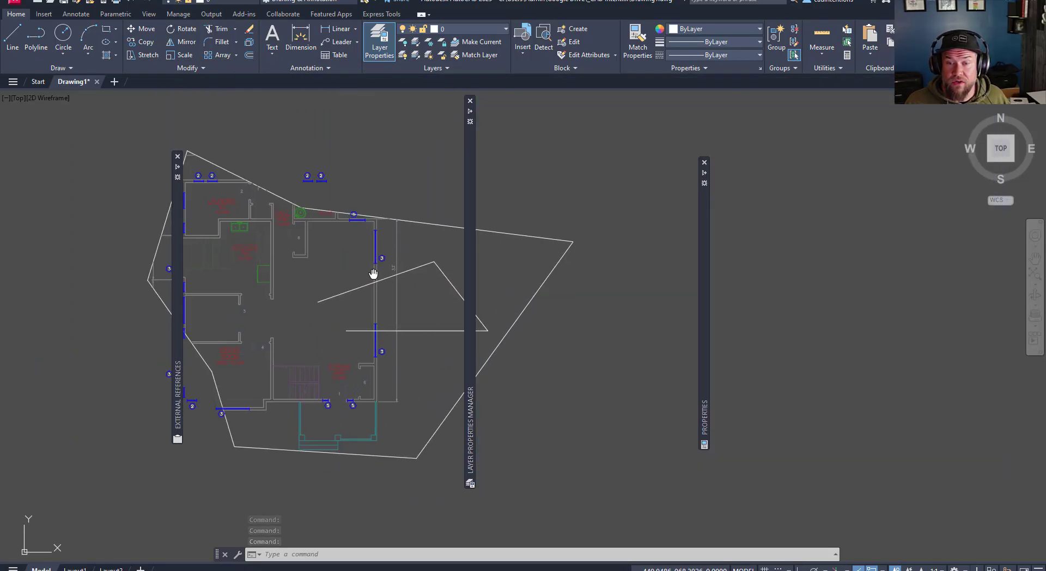
{"action": "scroll", "coordinate": [350, 272], "scroll_direction": "down", "scroll_amount": 1}
{"action": "mouse_move", "coordinate": [471, 292]}
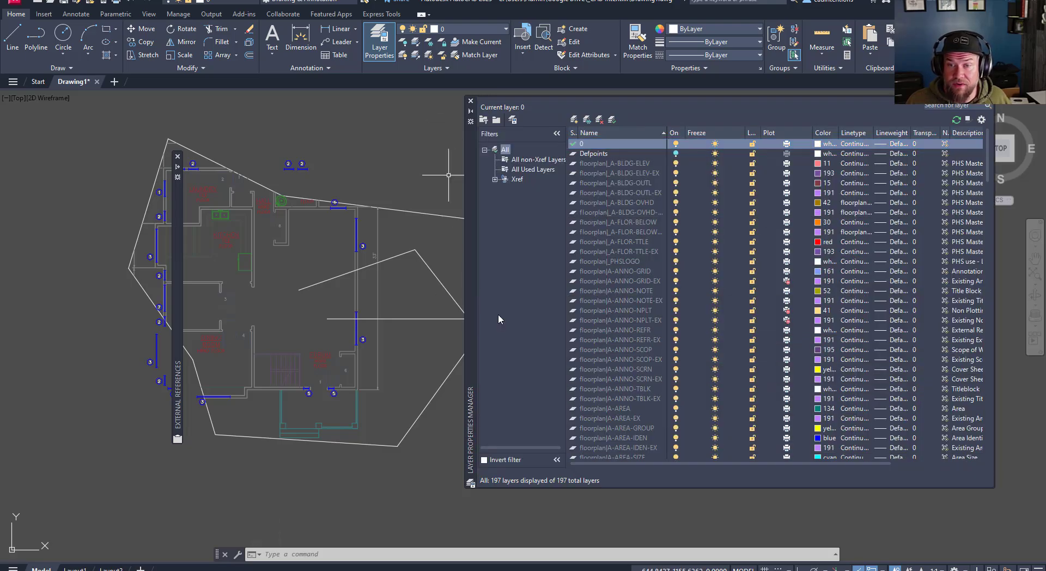
{"action": "left_click", "coordinate": [496, 179]}
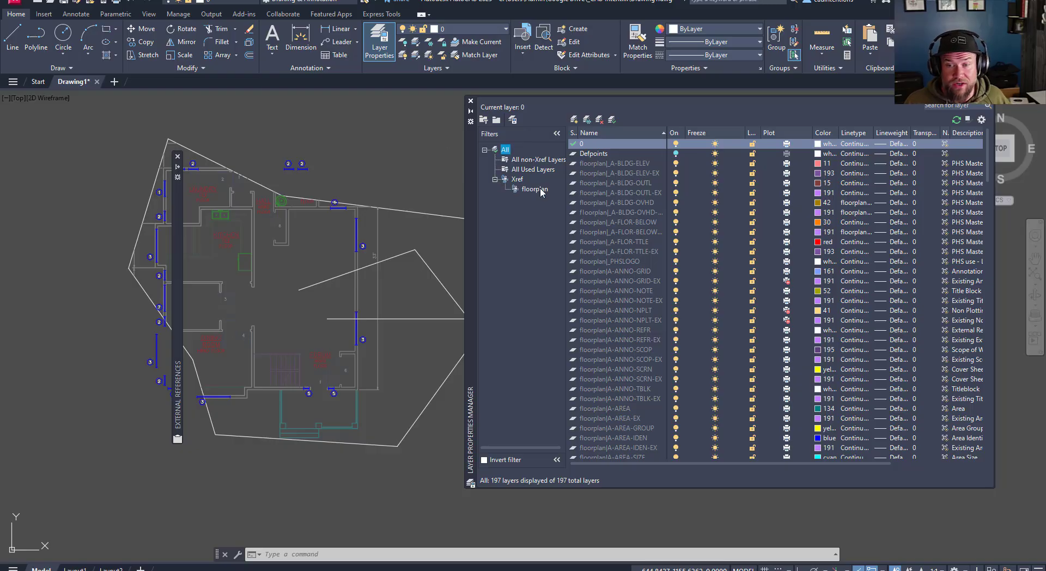
{"action": "left_click", "coordinate": [534, 189]}
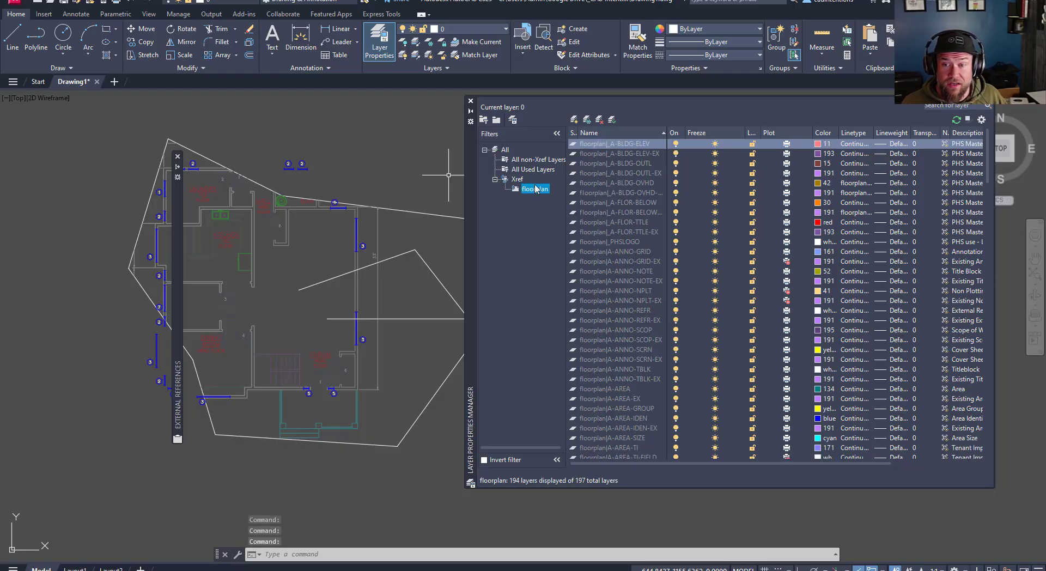
{"action": "scroll", "coordinate": [620, 152], "scroll_direction": "down", "scroll_amount": 1}
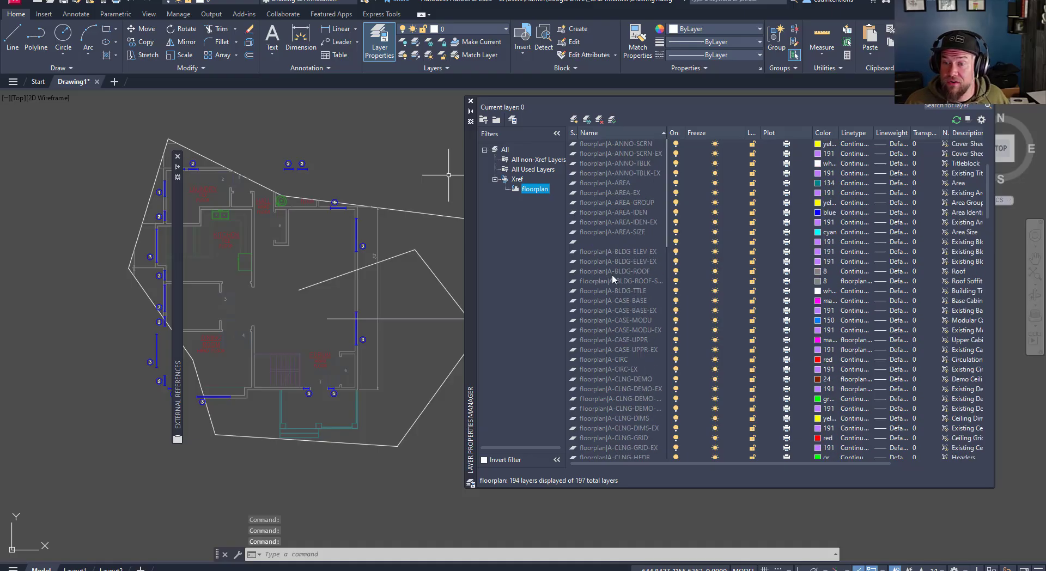
{"action": "scroll", "coordinate": [612, 273], "scroll_direction": "up", "scroll_amount": 1}
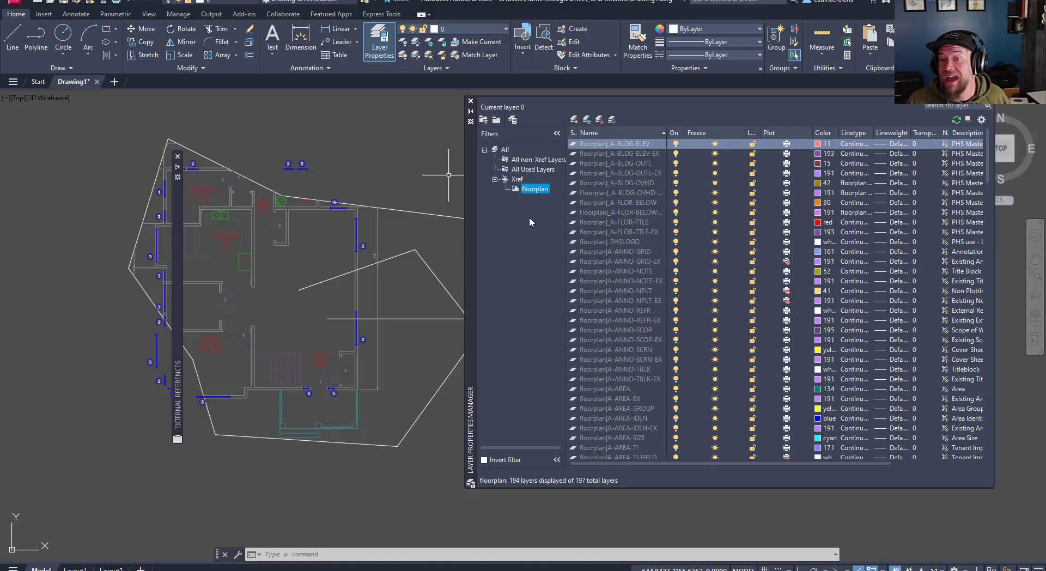
Select all the floorplan xref layers in the list
{"action": "left_click", "coordinate": [626, 258]}
{"action": "scroll", "coordinate": [579, 260], "scroll_direction": "down", "scroll_amount": 3}
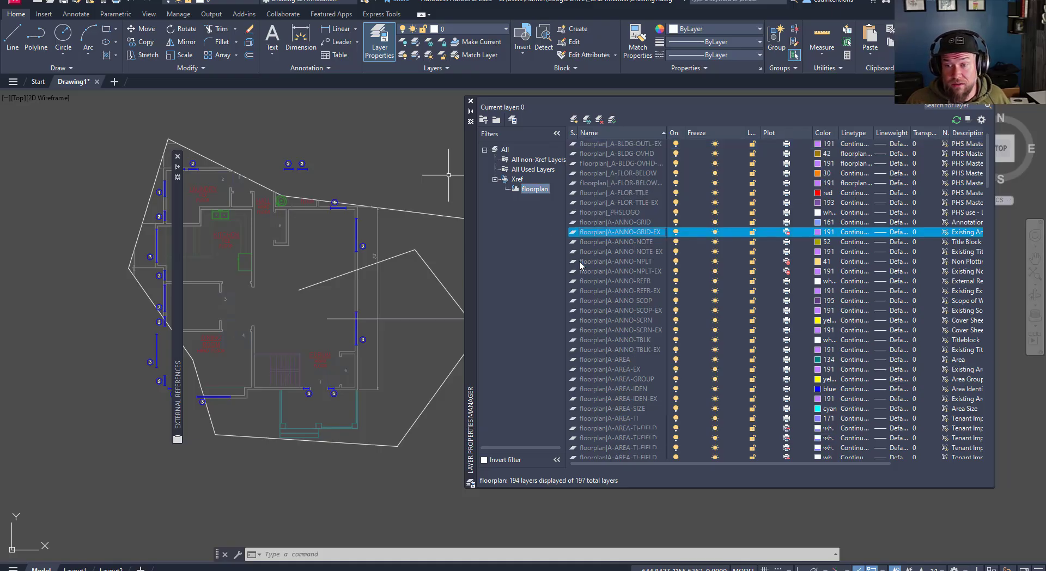
{"action": "scroll", "coordinate": [595, 256], "scroll_direction": "down", "scroll_amount": 20}
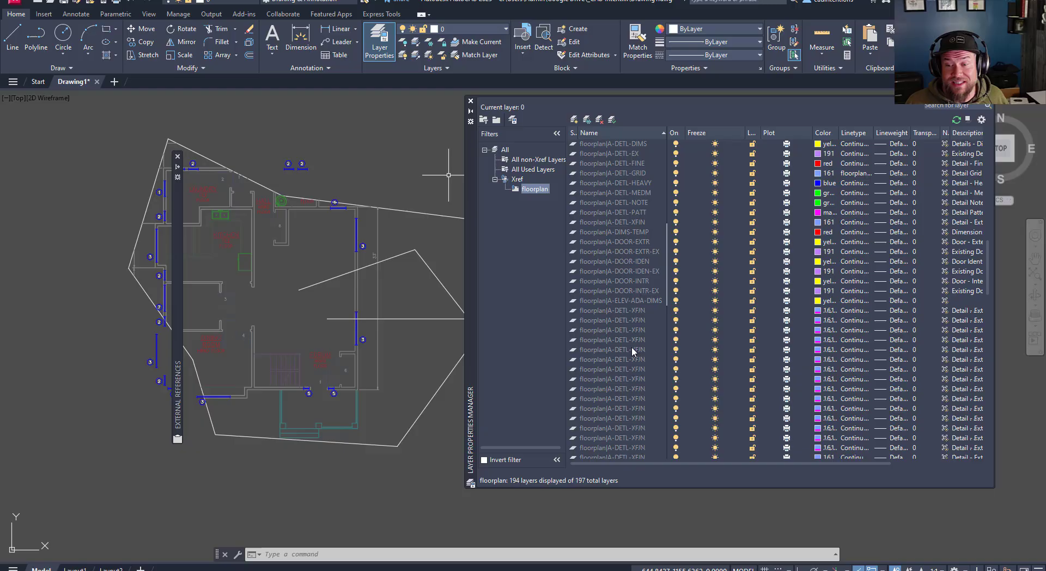
{"action": "left_click", "coordinate": [619, 376], "text": "shift"}
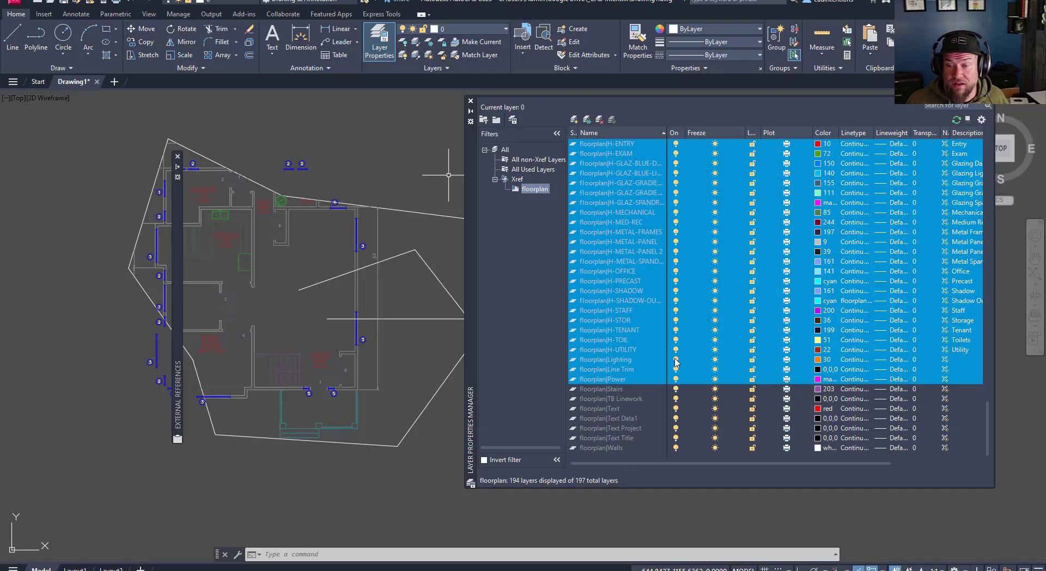
{"action": "key", "text": "ctrl+a"}
{"action": "scroll", "coordinate": [660, 280], "scroll_direction": "up", "scroll_amount": 20}
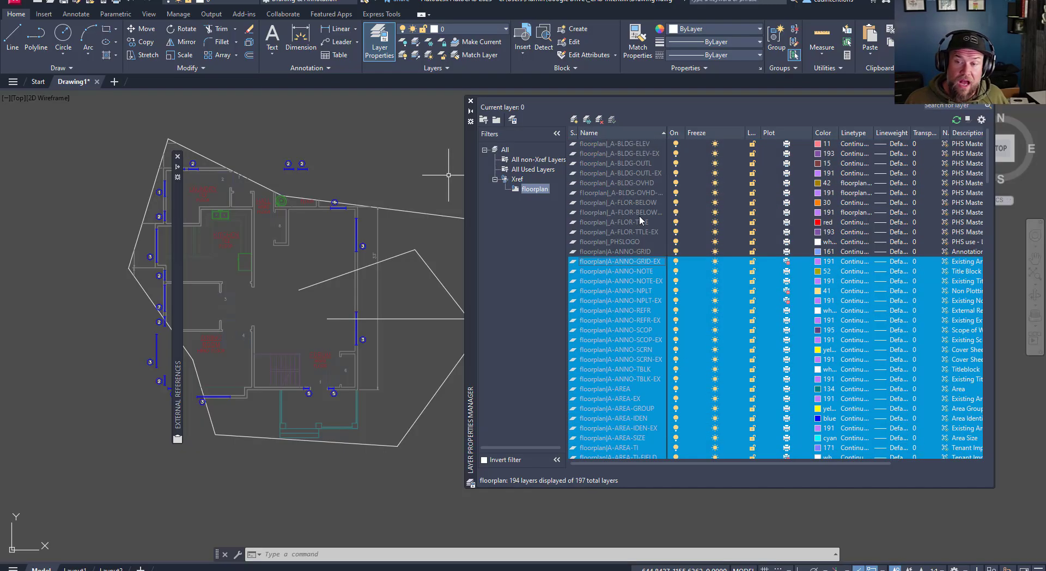
{"action": "scroll", "coordinate": [660, 279], "scroll_direction": "down", "scroll_amount": 10}
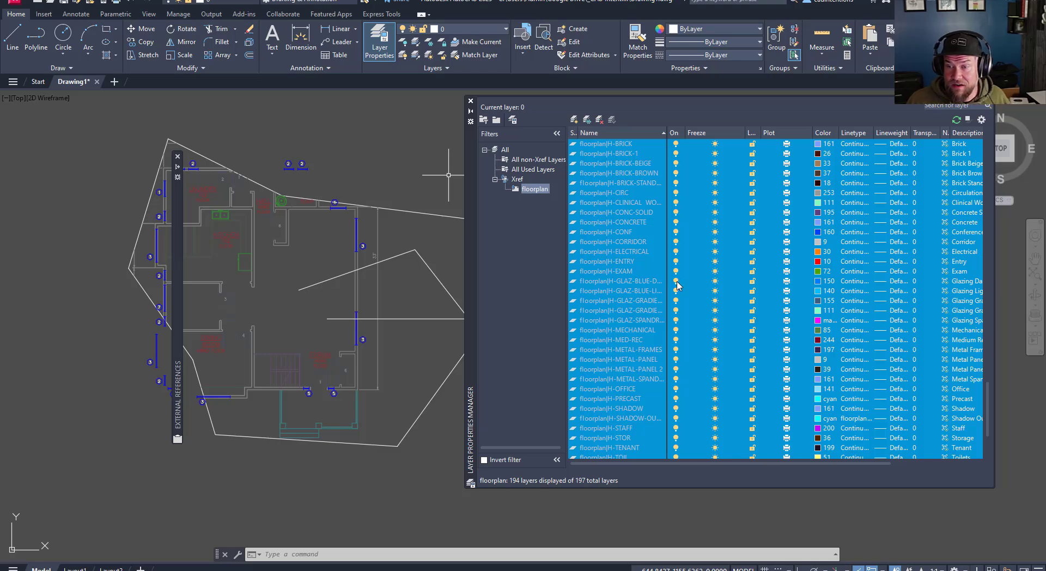
Turn the selected floorplan layers off, then back on
{"action": "left_click", "coordinate": [676, 281]}
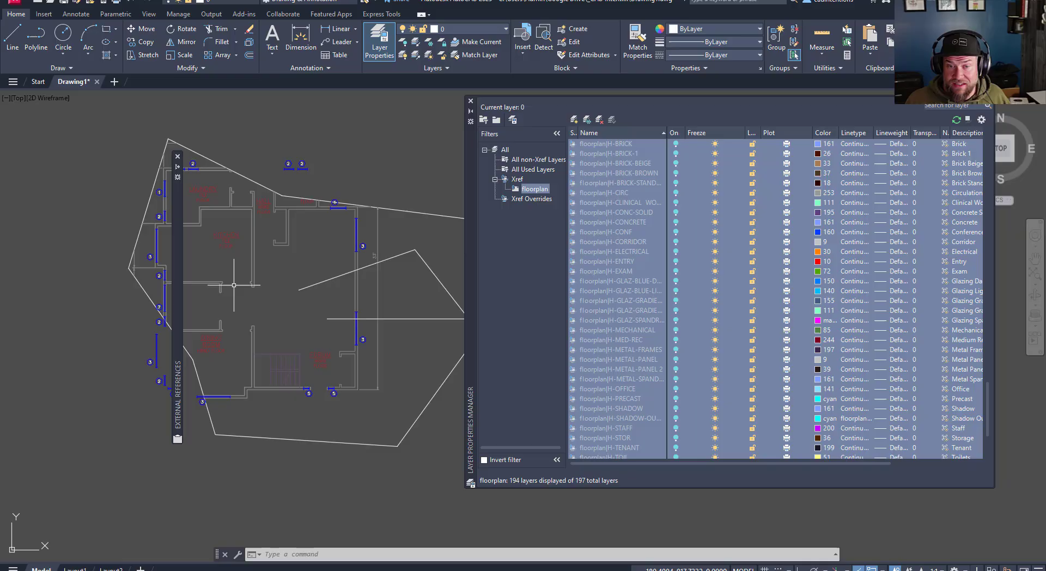
{"action": "left_click", "coordinate": [677, 243]}
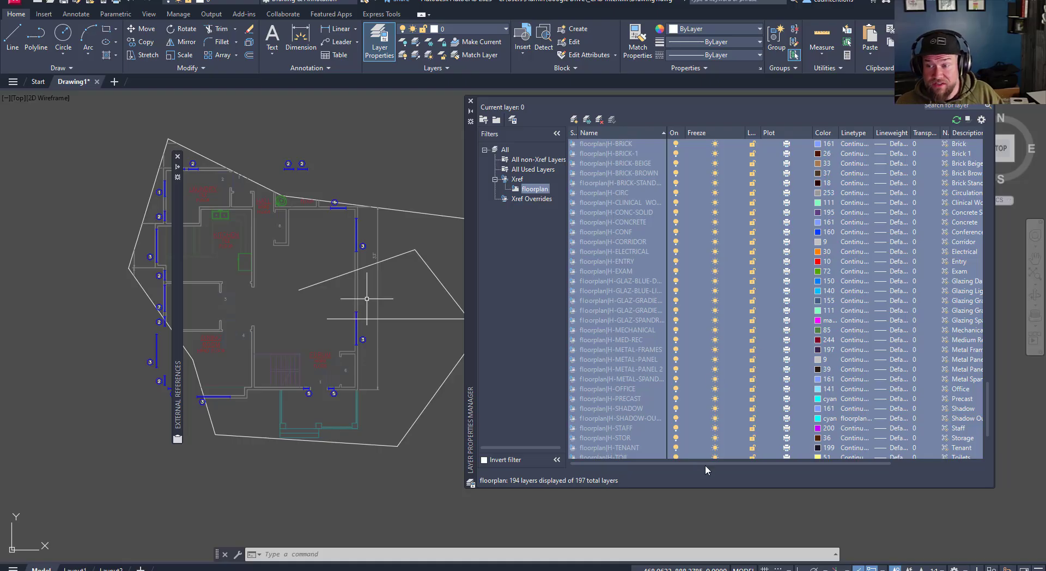
{"action": "left_click_drag", "start_coordinate": [707, 467], "coordinate": [796, 467]}
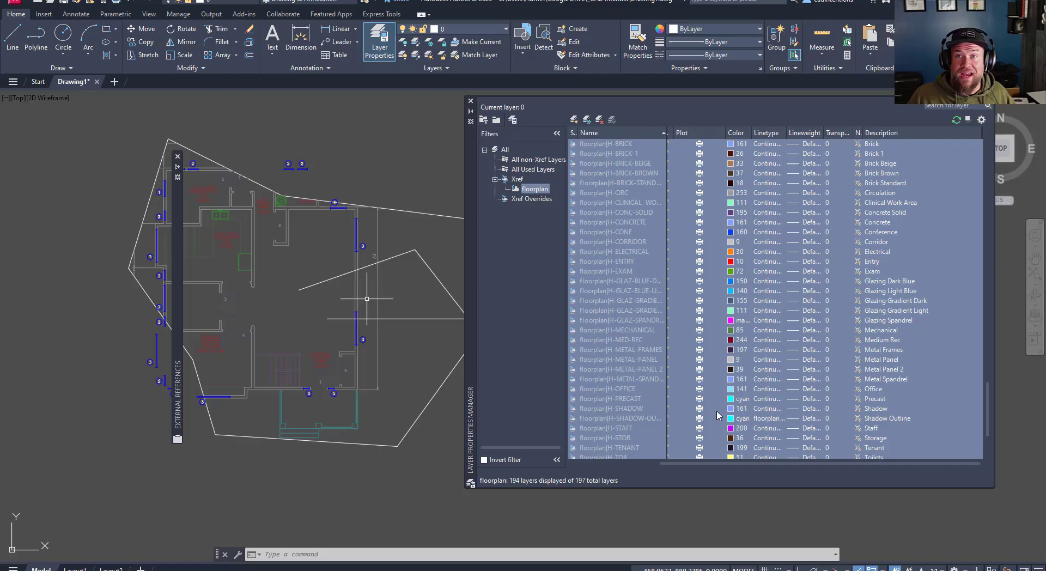
{"action": "left_click_drag", "start_coordinate": [706, 463], "coordinate": [587, 459]}
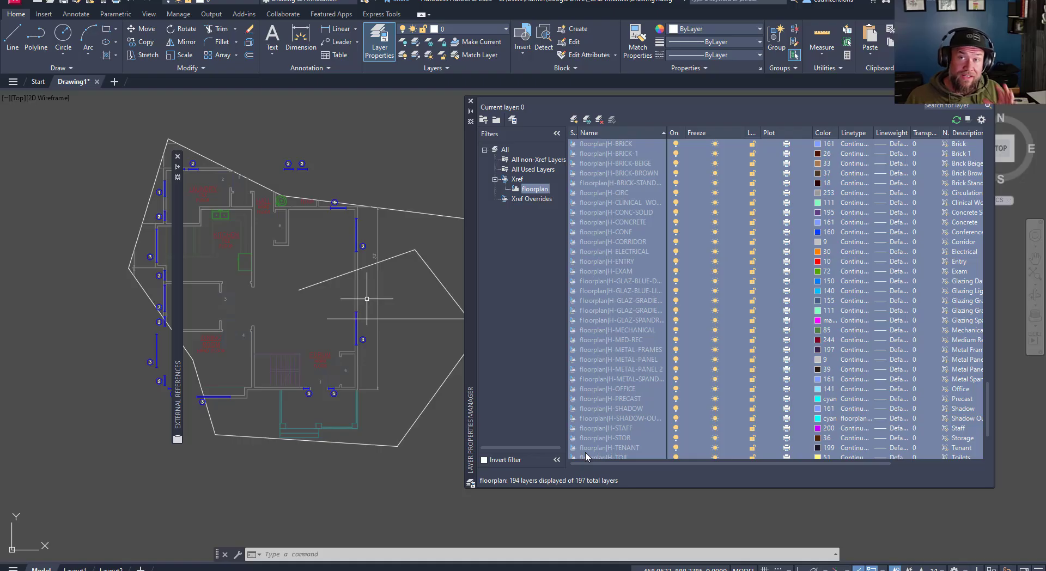
Return focus to the drawing so the Layer Properties Manager palette auto-hides
{"action": "left_click", "coordinate": [416, 190]}
{"action": "key", "text": "Escape"}
{"action": "key", "text": "Escape"}
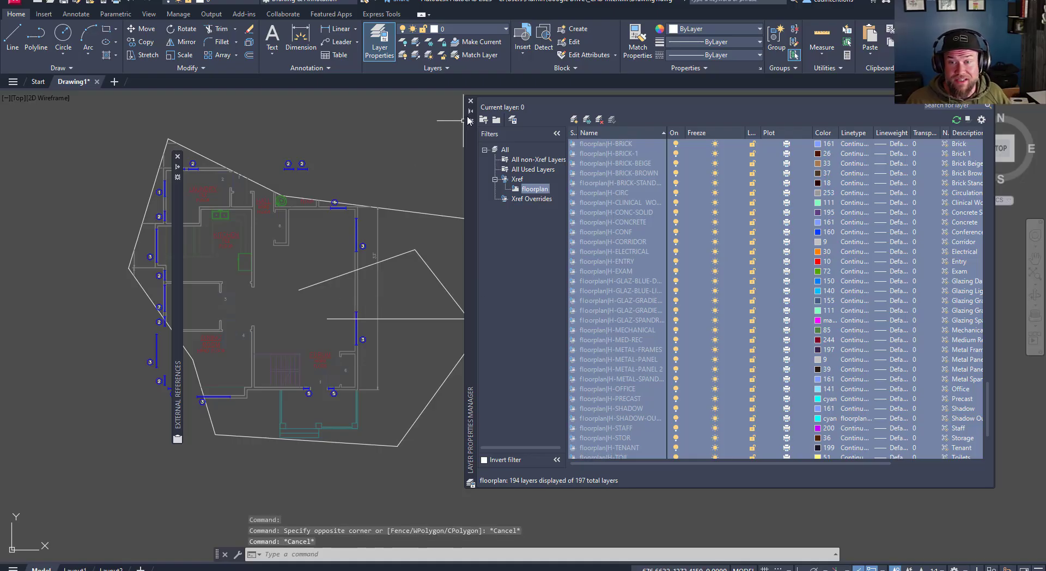